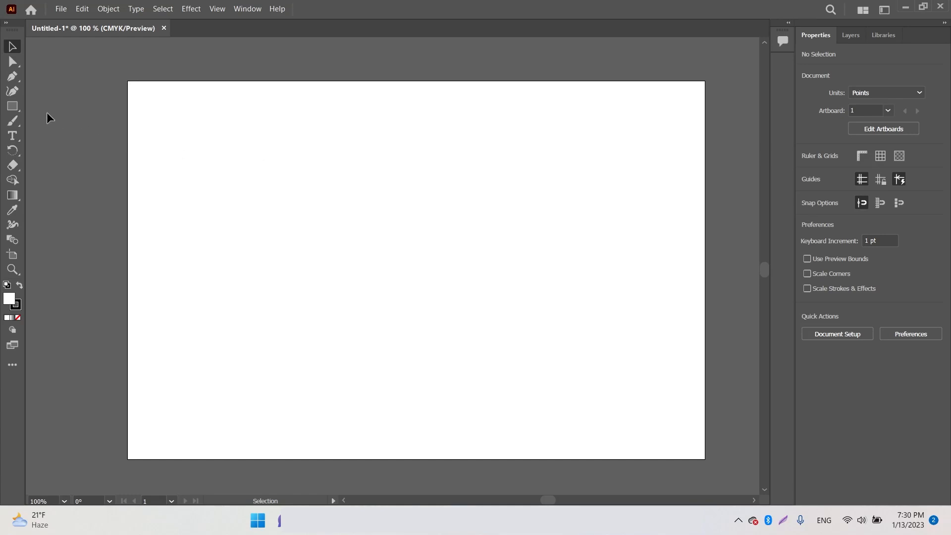
# Draw a circle about 167 pt in diameter near the middle of the artboard and fill it dark blue
pyautogui.click(18, 108)
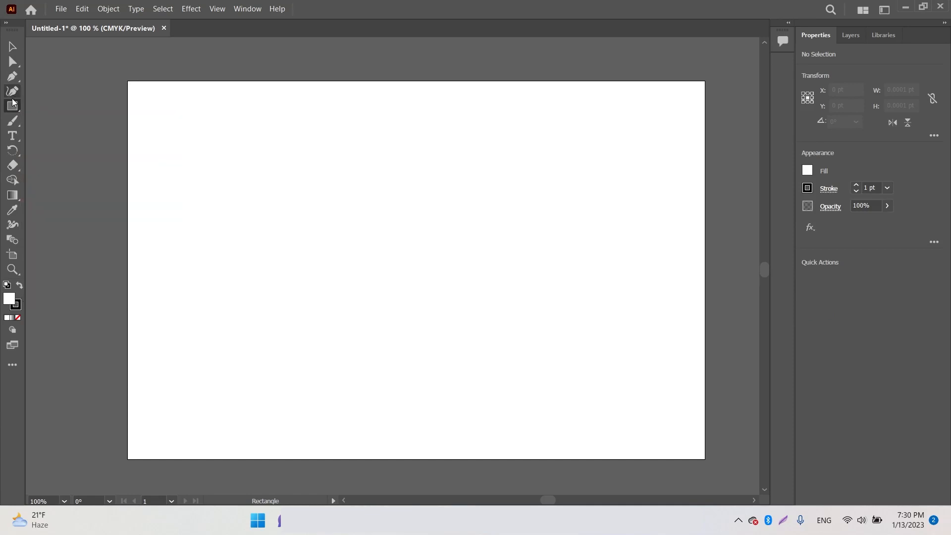
pyautogui.click(12, 105)
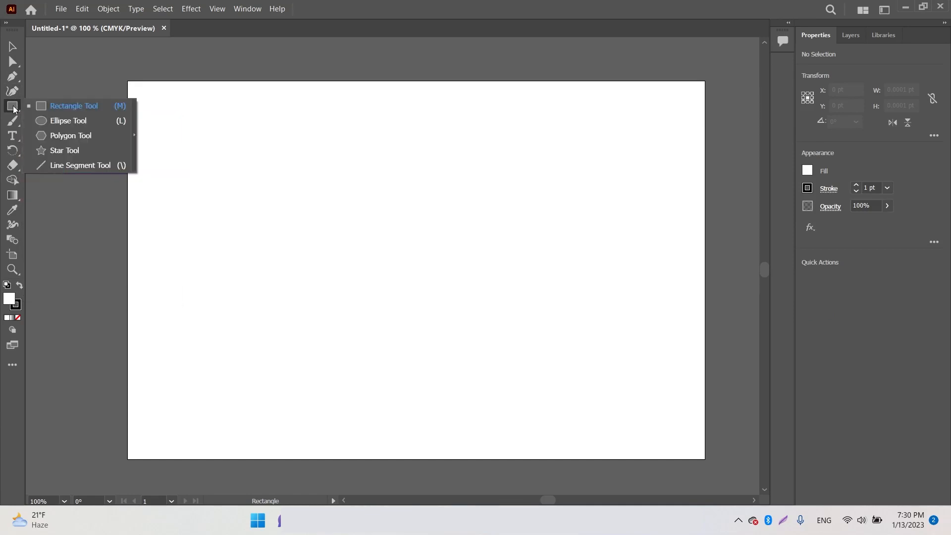
pyautogui.click(48, 122)
pyautogui.moveTo(347, 173); pyautogui.dragTo(503, 332)
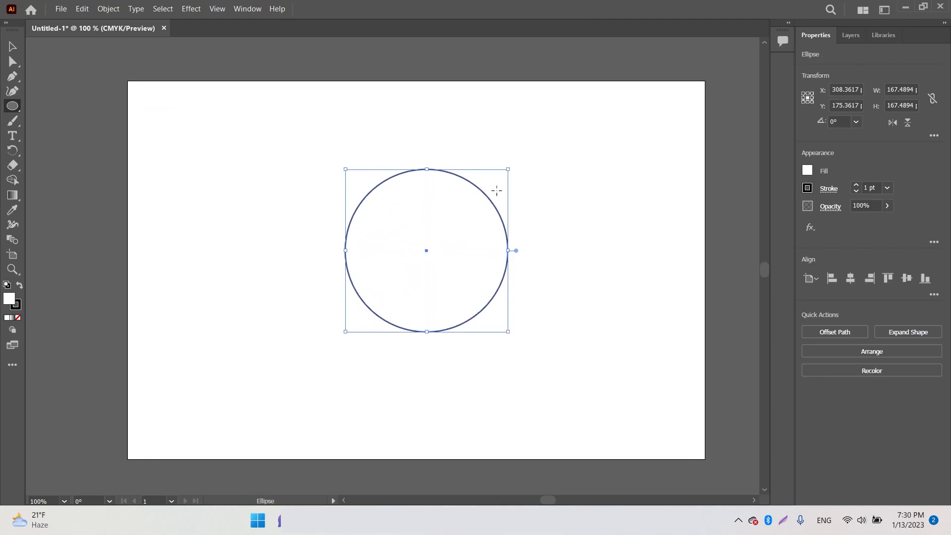
pyautogui.click(807, 171)
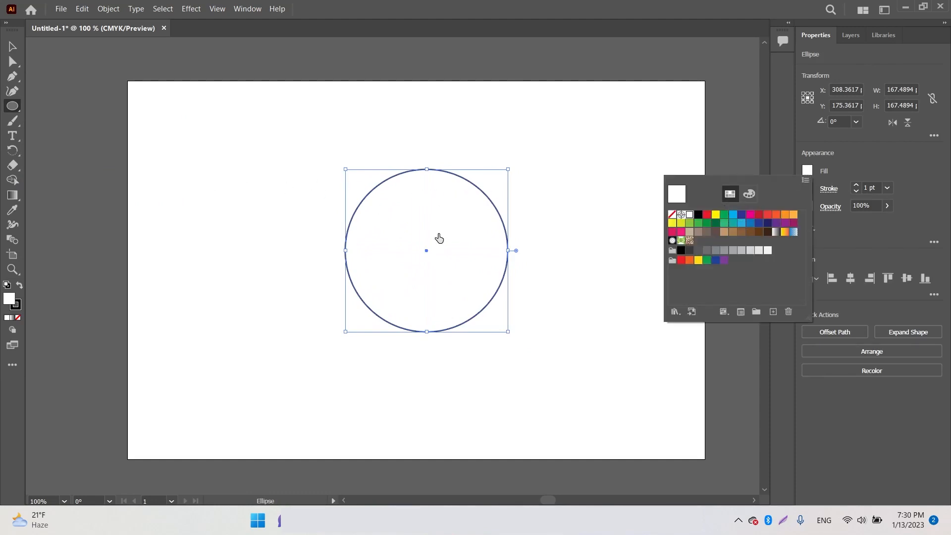
pyautogui.click(758, 223)
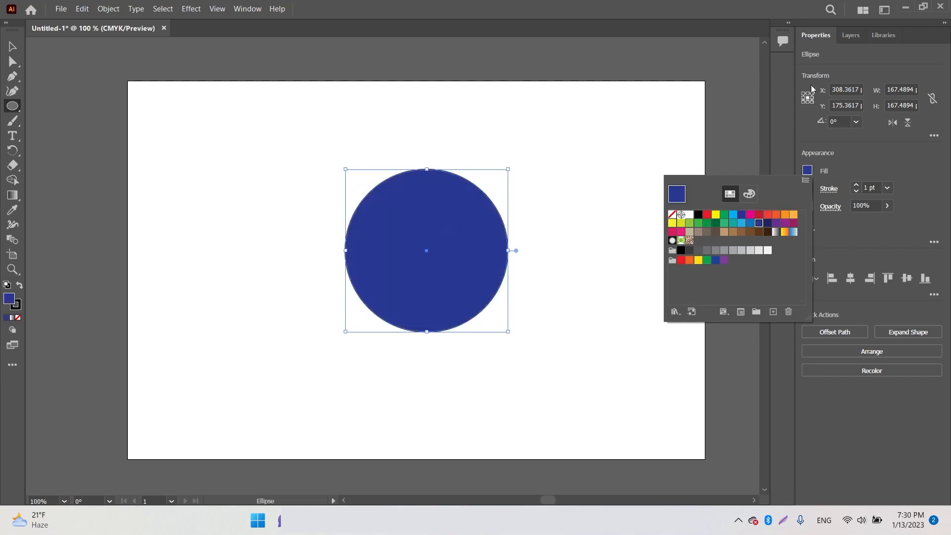
pyautogui.click(842, 168)
# Give the circle a light orange stroke with a weight of 7 pt
pyautogui.click(807, 188)
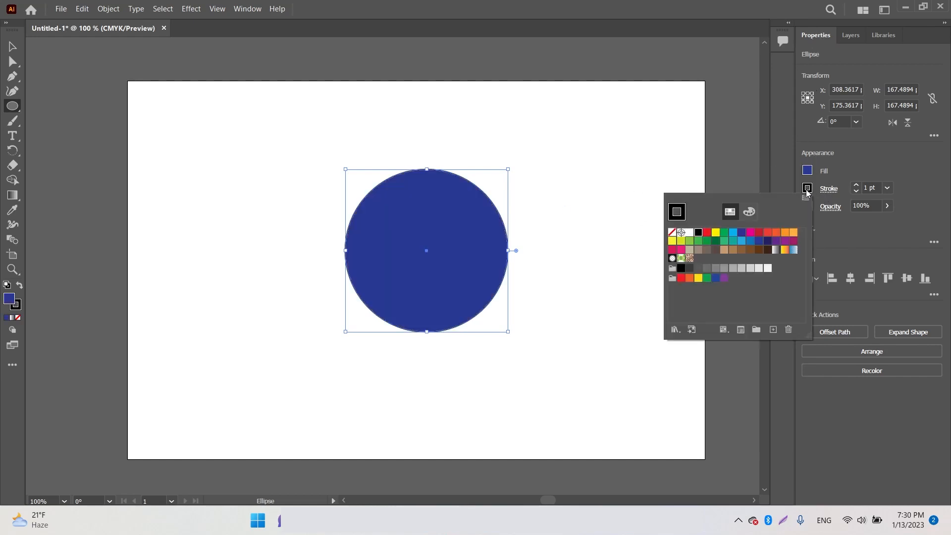
pyautogui.click(715, 232)
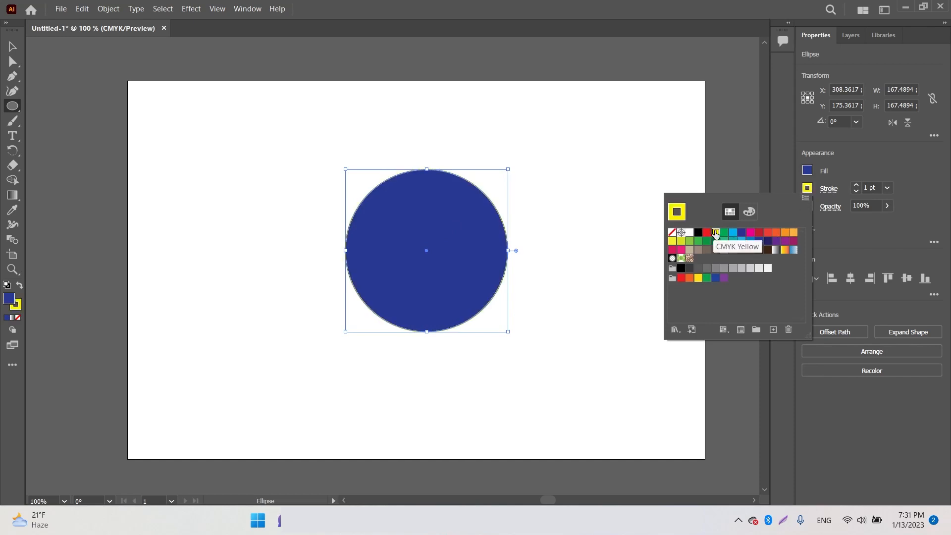
pyautogui.click(779, 233)
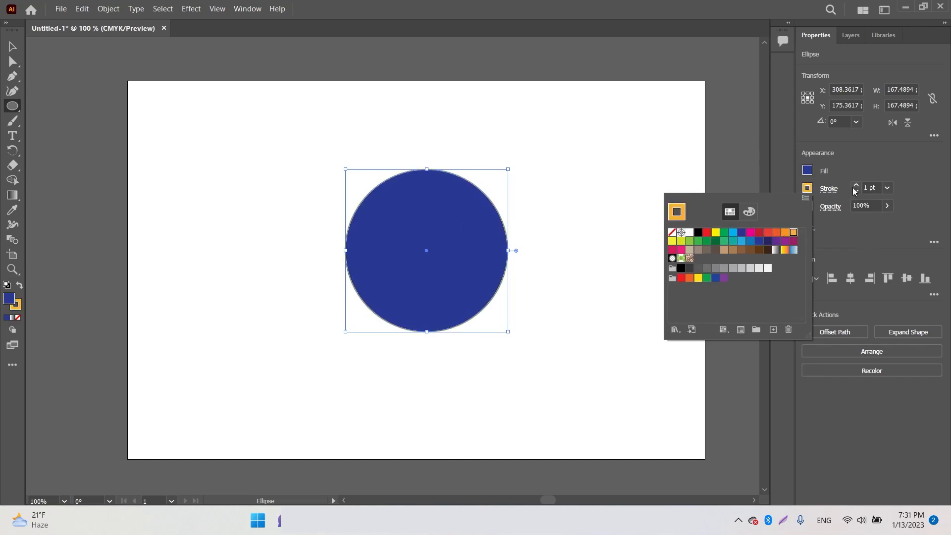
pyautogui.click(855, 188)
pyautogui.click(855, 187)
pyautogui.click(855, 186)
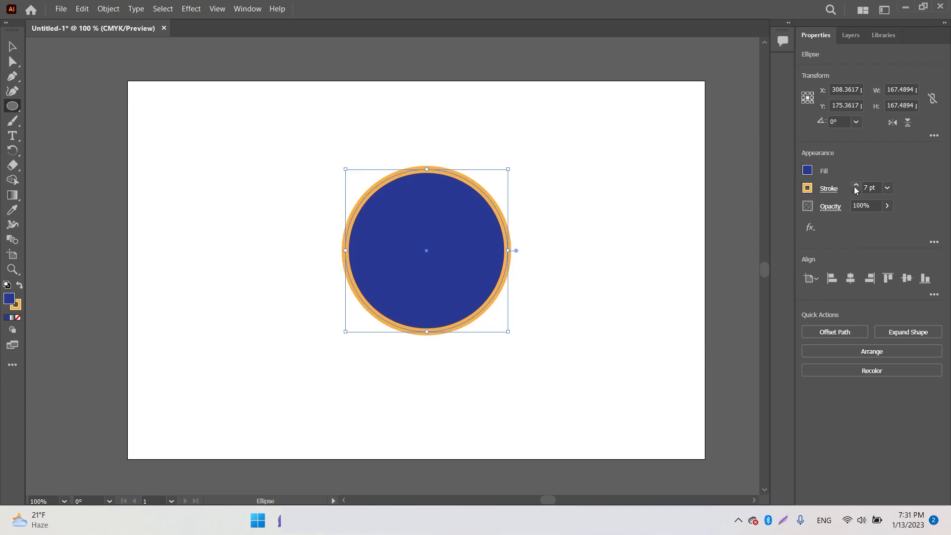
pyautogui.click(856, 190)
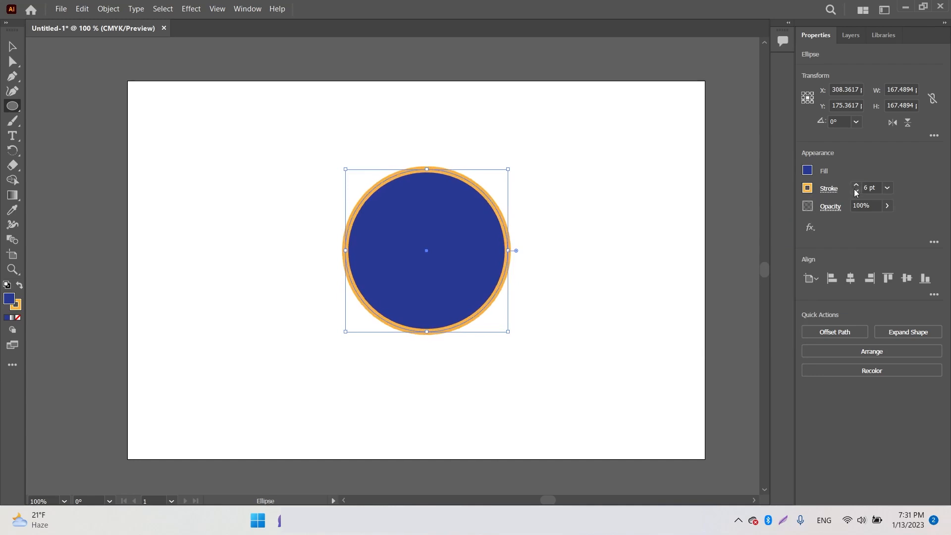
pyautogui.click(855, 186)
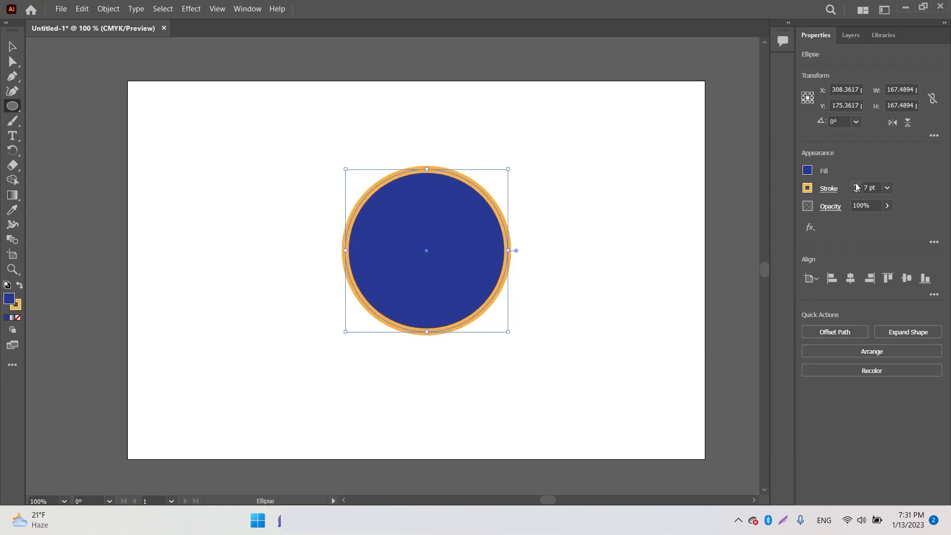
# Change the circle's stroke colour to light yellow
pyautogui.click(806, 188)
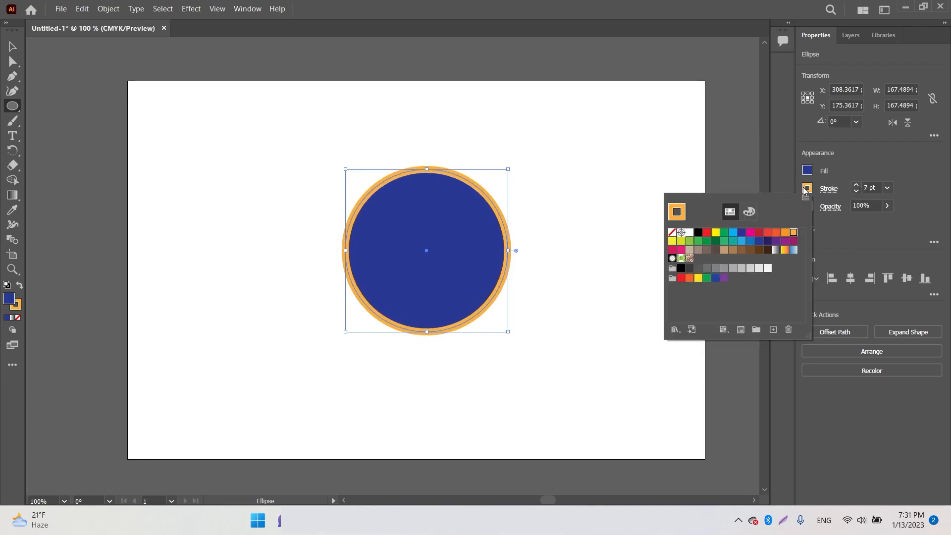
pyautogui.click(672, 241)
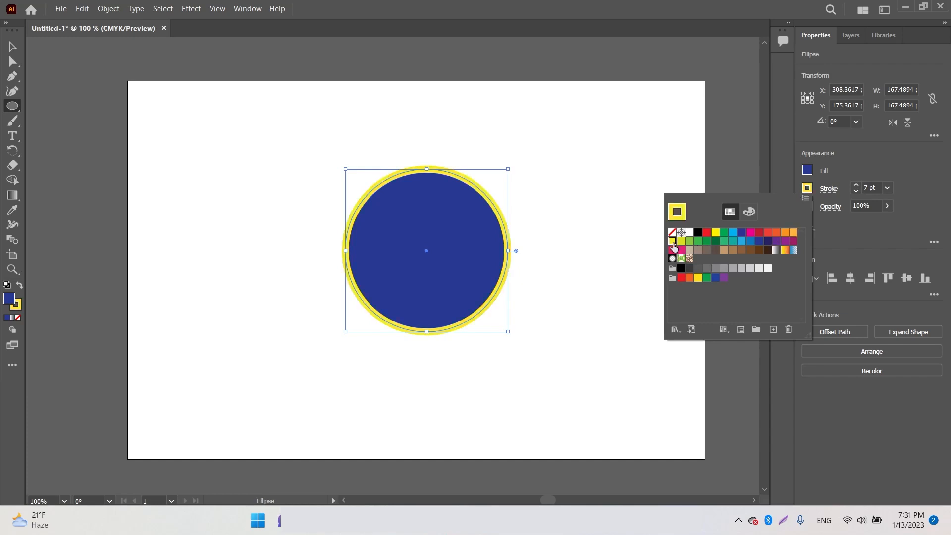
pyautogui.click(572, 209)
pyautogui.click(505, 277)
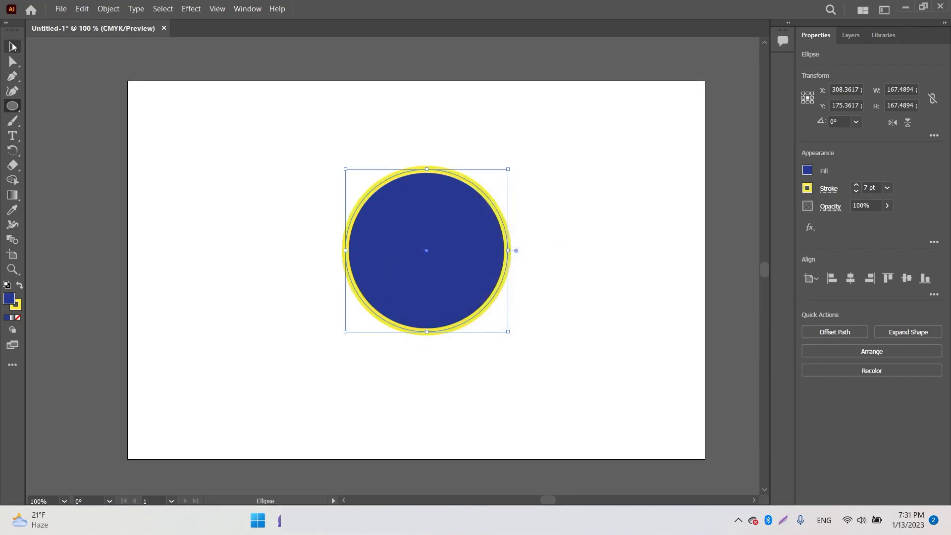
# Enlarge the circle to about 192 pt in diameter and move it to the horizontal centre of the artboard
pyautogui.click(12, 46)
pyautogui.click(152, 146)
pyautogui.click(491, 197)
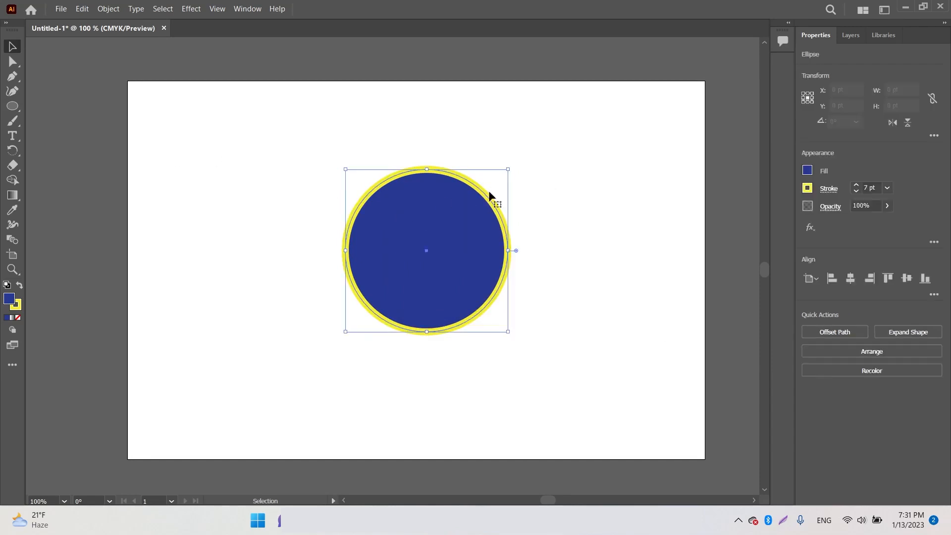
pyautogui.moveTo(508, 169); pyautogui.dragTo(535, 144)
pyautogui.moveTo(494, 206); pyautogui.dragTo(468, 232)
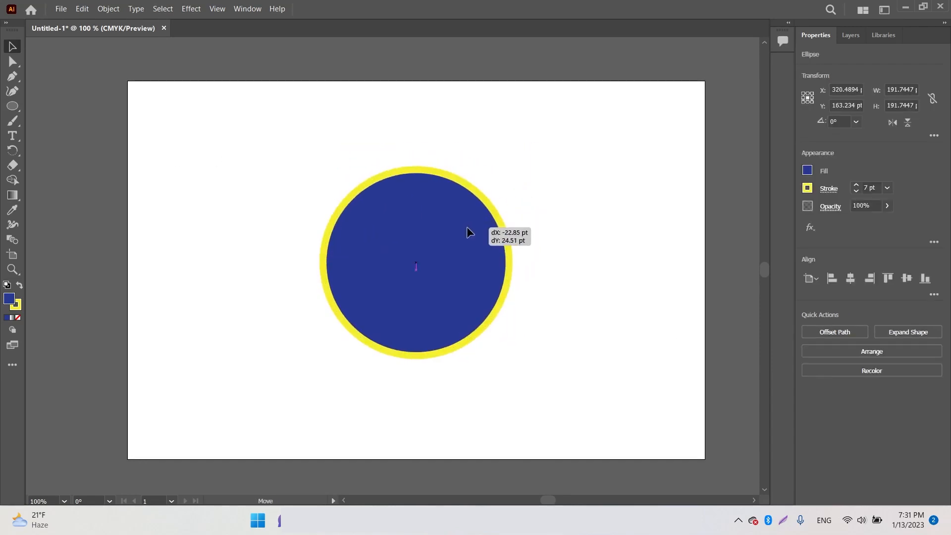
pyautogui.click(577, 223)
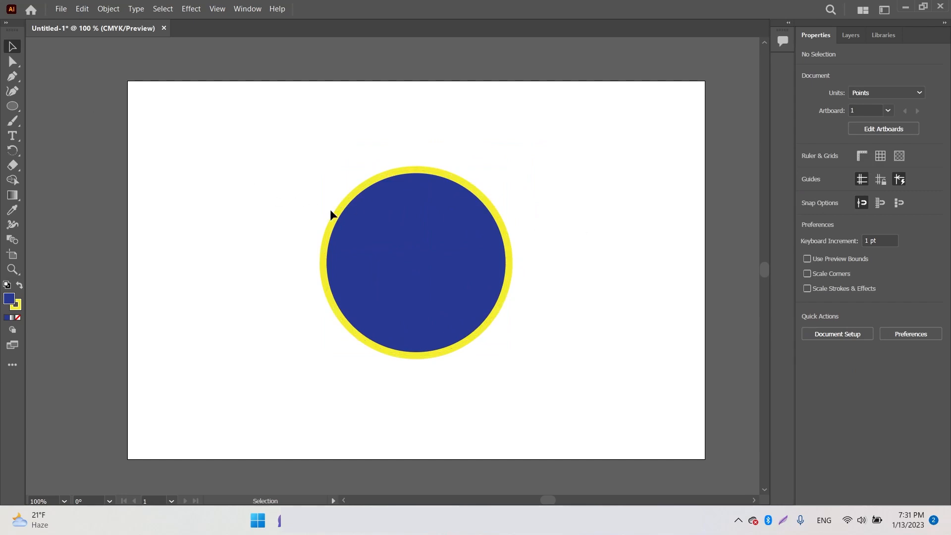
# Draw a second circle about 121 pt in diameter from the middle of the first and set its stroke to 5 pt
pyautogui.click(13, 106)
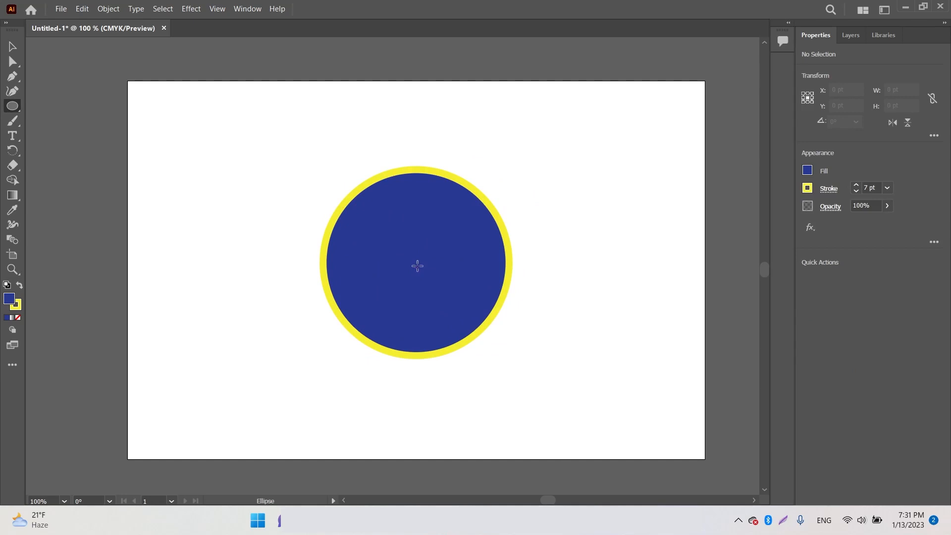
pyautogui.moveTo(415, 266); pyautogui.dragTo(475, 322)
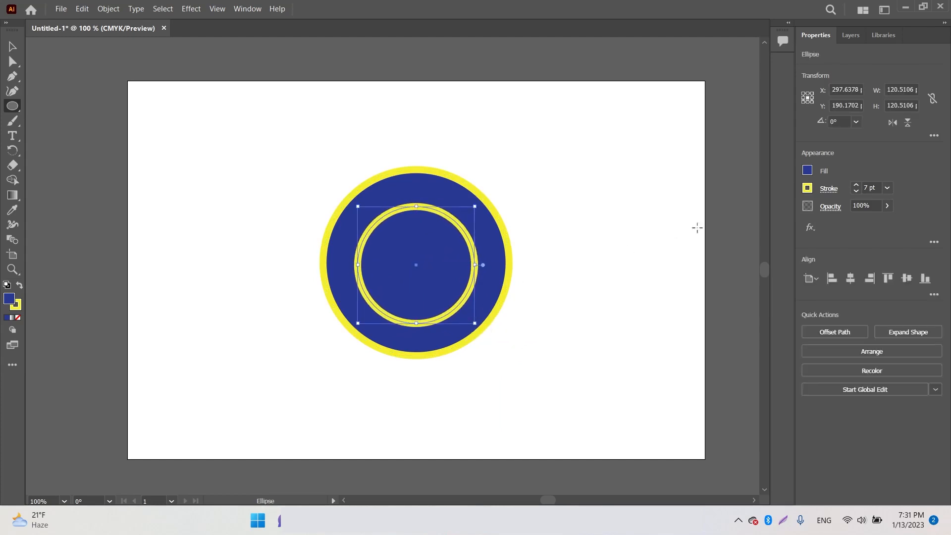
pyautogui.click(856, 191)
pyautogui.click(857, 191)
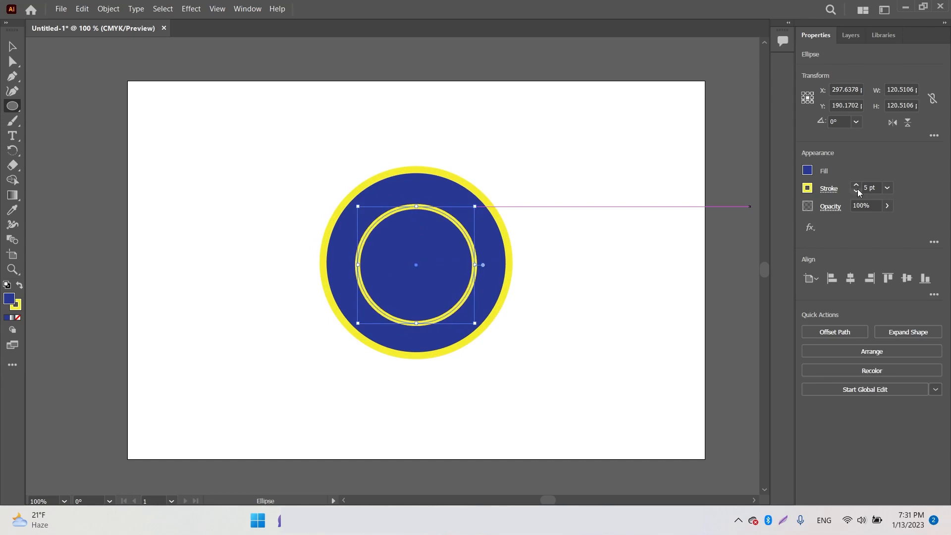
# Set the outer circle's stroke weight to 6 pt
pyautogui.click(12, 47)
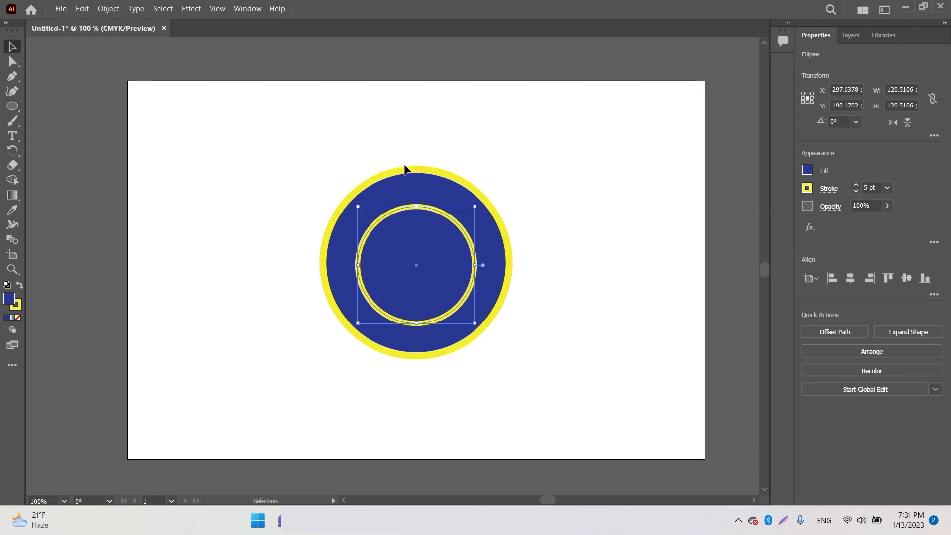
pyautogui.click(405, 170)
pyautogui.click(857, 191)
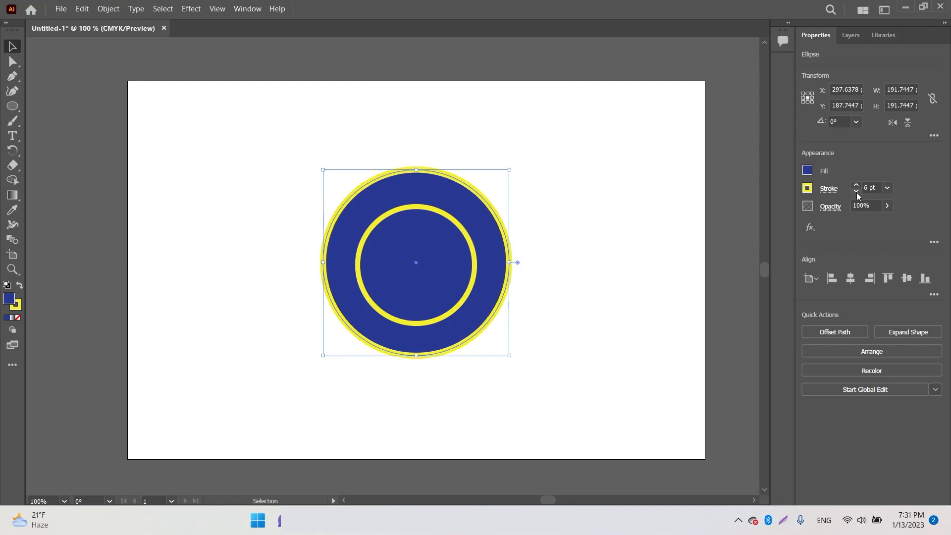
pyautogui.click(651, 175)
# Align the outer and inner circles to each other on their vertical centres
pyautogui.click(439, 257)
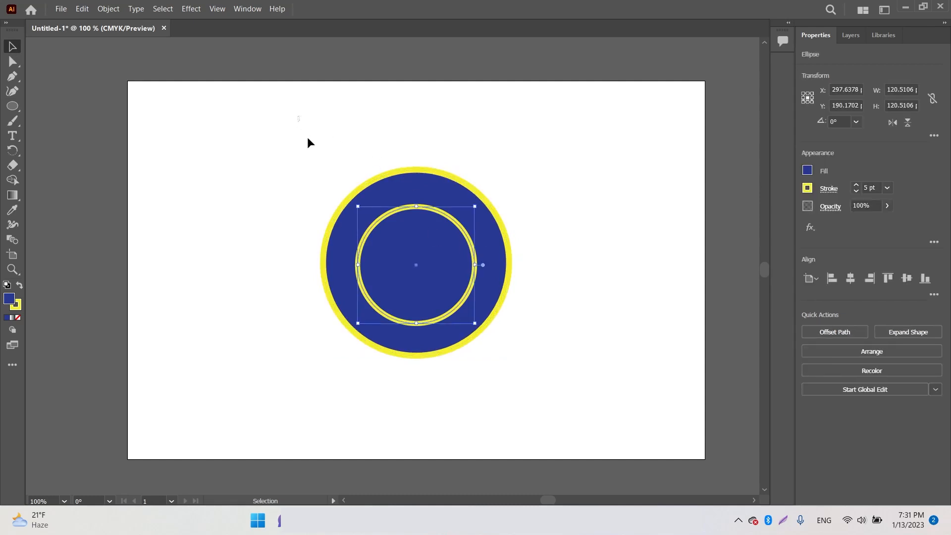
pyautogui.moveTo(307, 142); pyautogui.dragTo(540, 407)
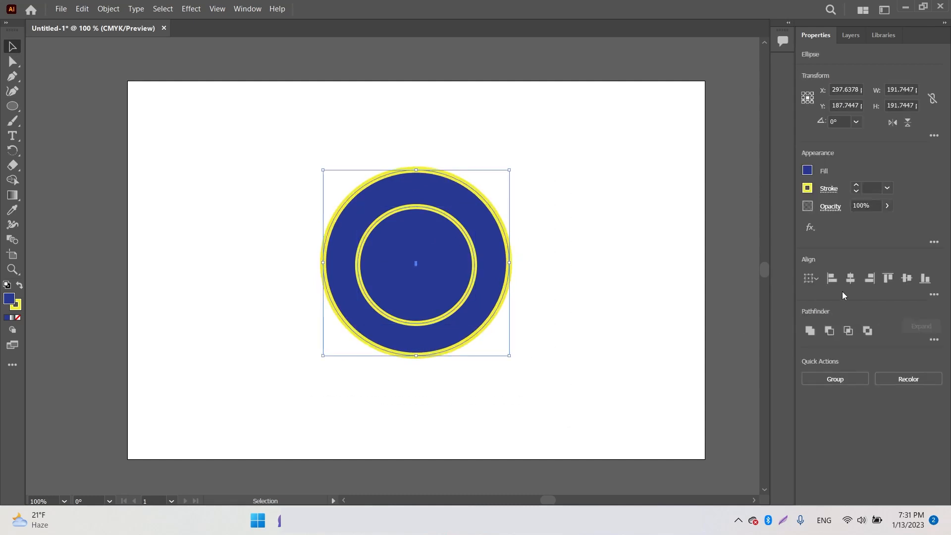
pyautogui.click(905, 279)
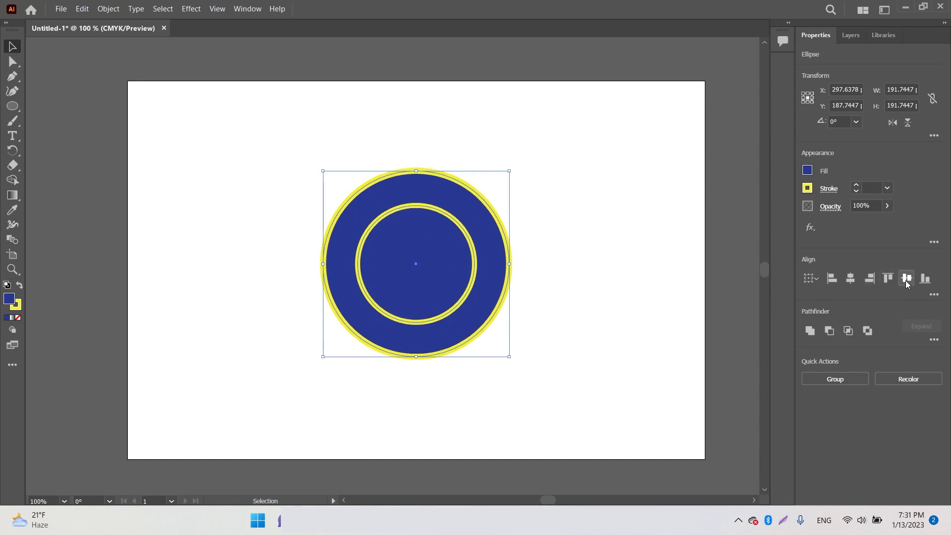
pyautogui.click(554, 279)
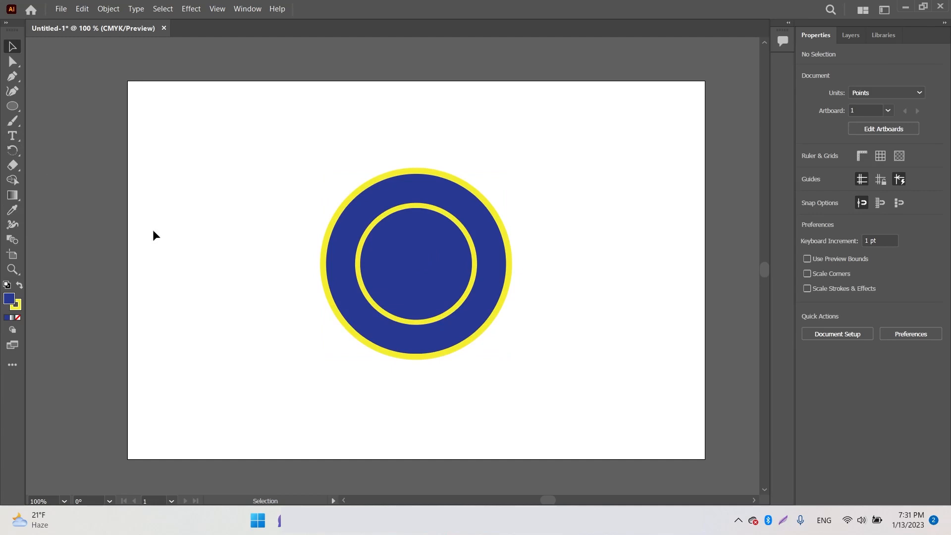
# Draw a third concentric circle about 160 pt in diameter between the two rings, with no fill and a 2 pt stroke
pyautogui.click(18, 105)
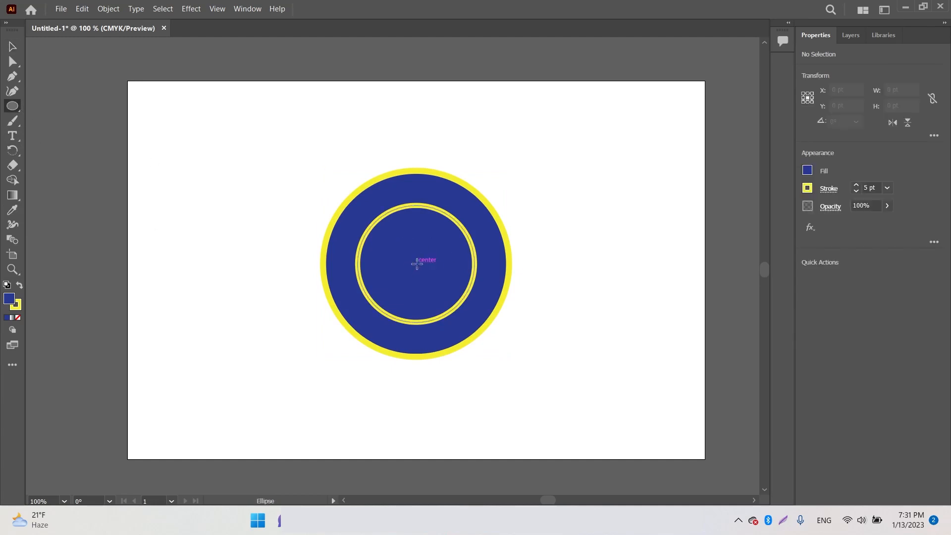
pyautogui.moveTo(416, 263); pyautogui.dragTo(484, 340)
pyautogui.click(807, 170)
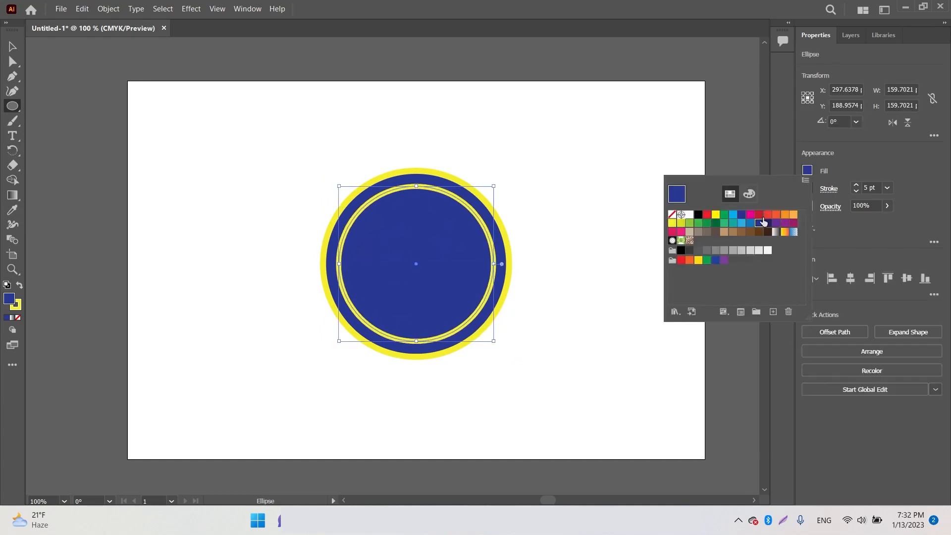
pyautogui.click(671, 214)
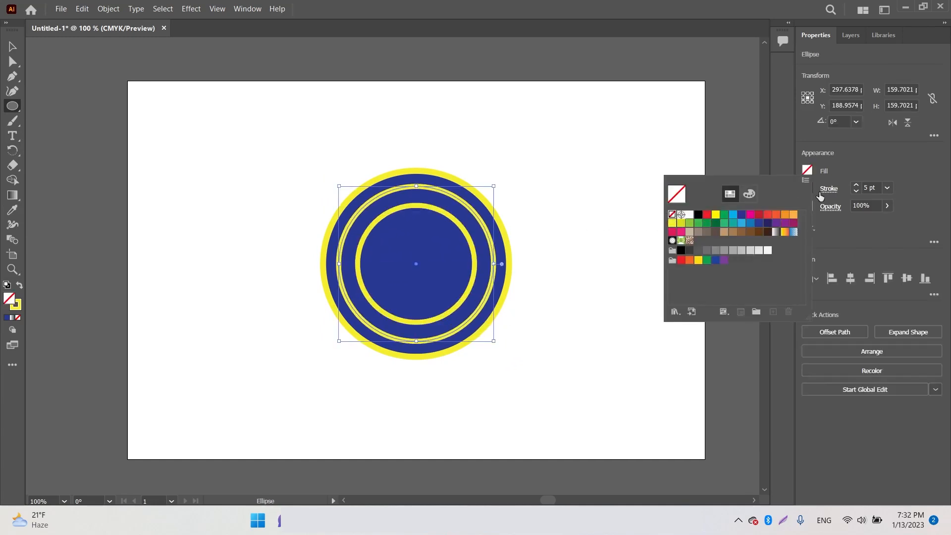
pyautogui.click(856, 191)
pyautogui.click(856, 191)
pyautogui.click(856, 191)
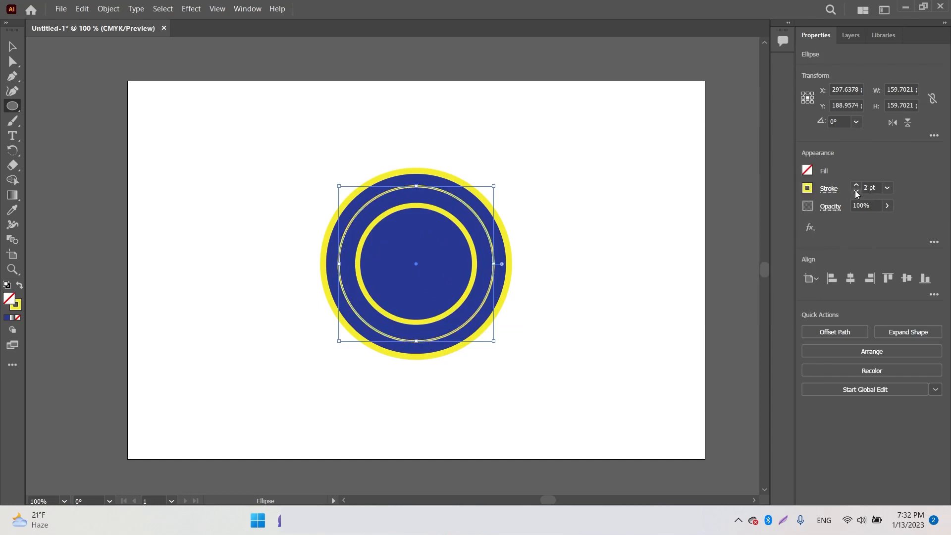
pyautogui.click(691, 207)
pyautogui.click(505, 281)
# Place the text "JAMSHAID EDUCATIONAL ACADEMY" along the thin middle circle with the Type on a Path tool
pyautogui.click(17, 142)
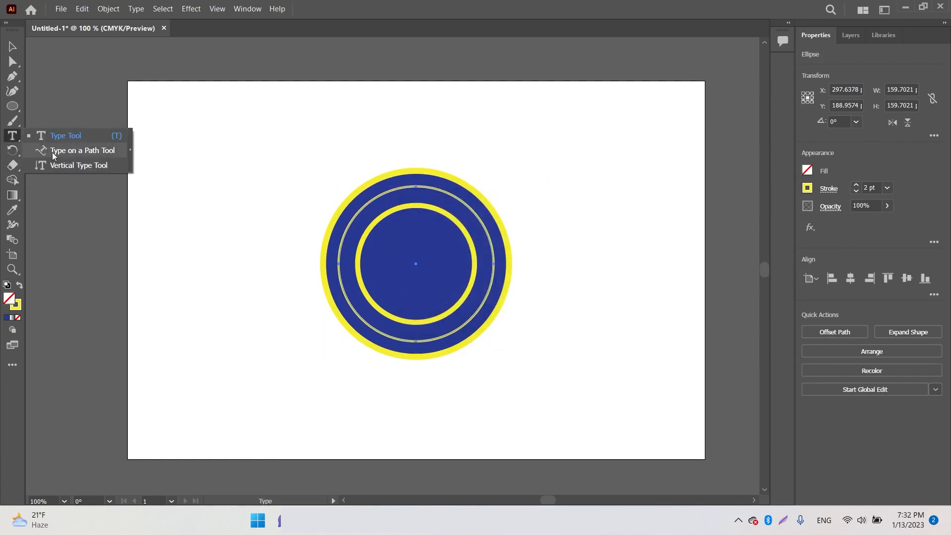
pyautogui.click(53, 151)
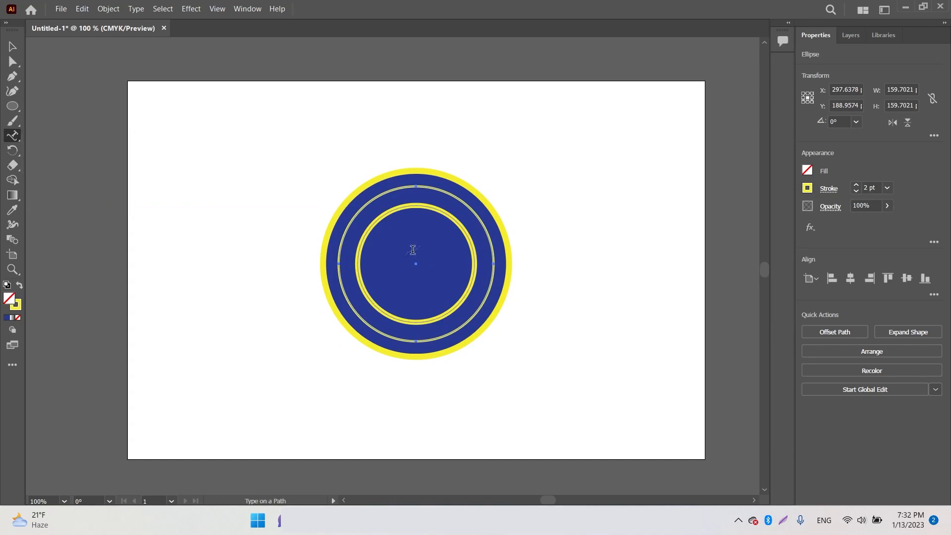
pyautogui.click(341, 236)
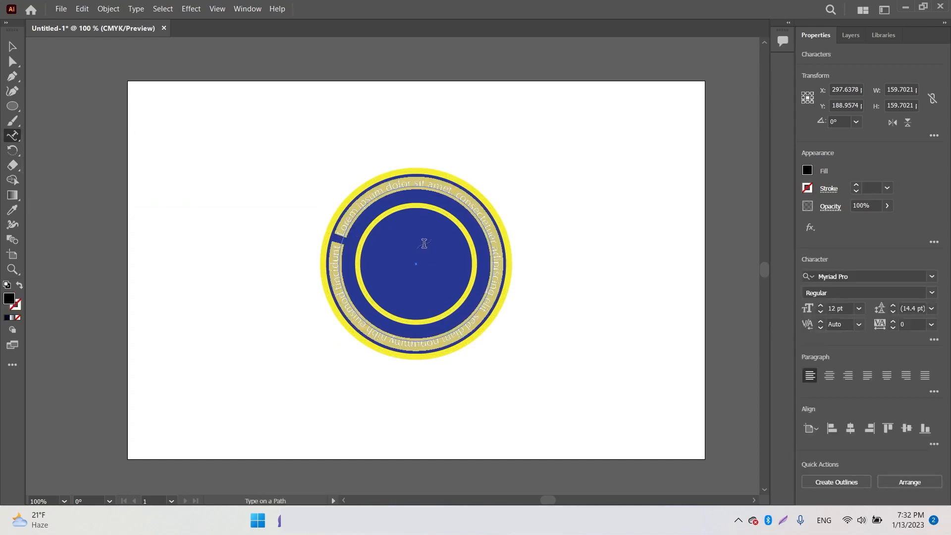
pyautogui.write('Jamshal')
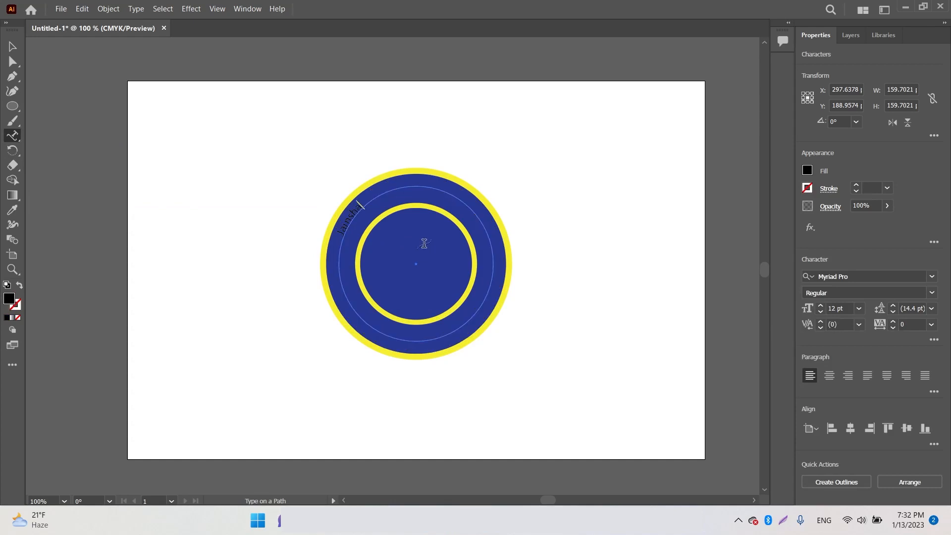
pyautogui.press('BackSpace')
pyautogui.press('BackSpace')
pyautogui.press('BackSpace')
pyautogui.write('JAMSHAID ACADEMY')
pyautogui.press('BackSpace')
pyautogui.press('BackSpace')
pyautogui.press('BackSpace')
pyautogui.press('BackSpace')
pyautogui.press('BackSpace')
pyautogui.write('e')
pyautogui.press('BackSpace')
pyautogui.write('EDUCATIONAL ACADEMY')
# Change the fill colour of the entire academy name on the circular path to white
pyautogui.hotkey('ctrl', 'a')
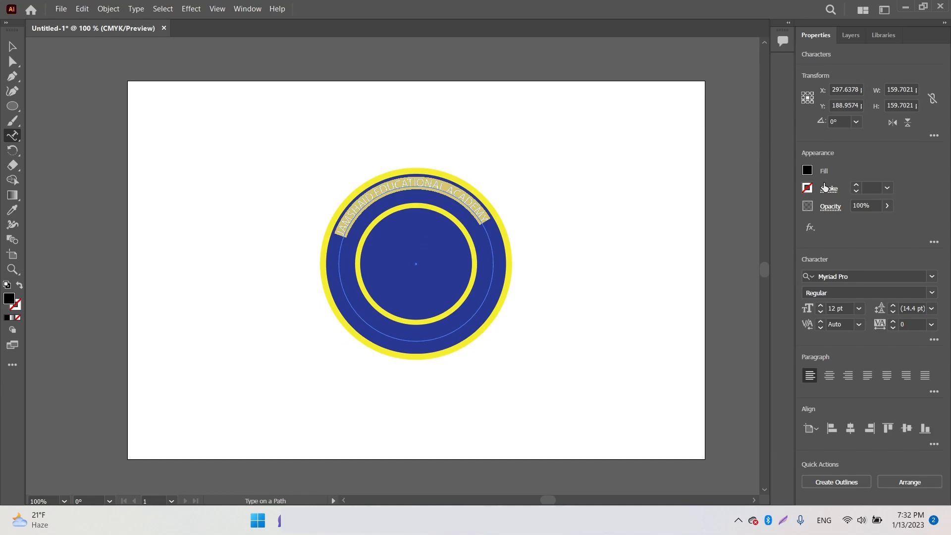
pyautogui.click(807, 171)
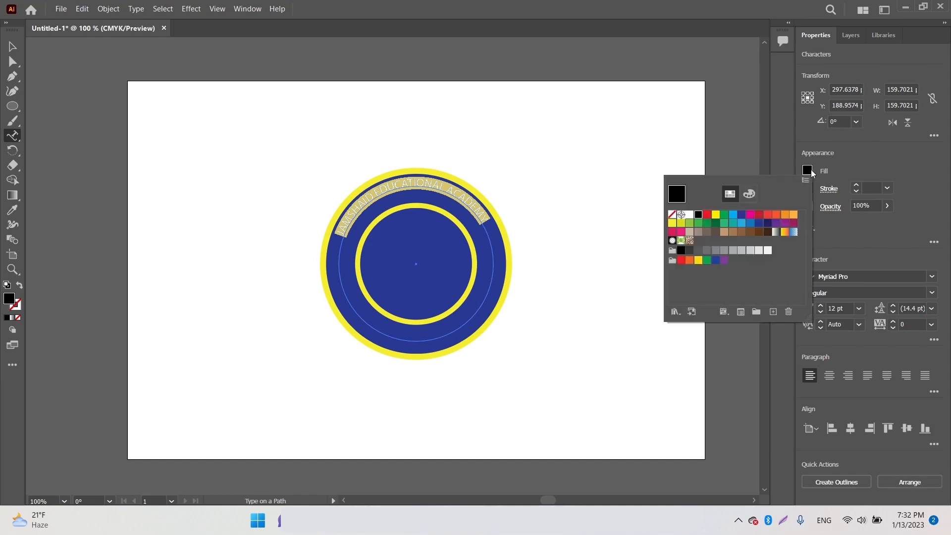
pyautogui.click(689, 215)
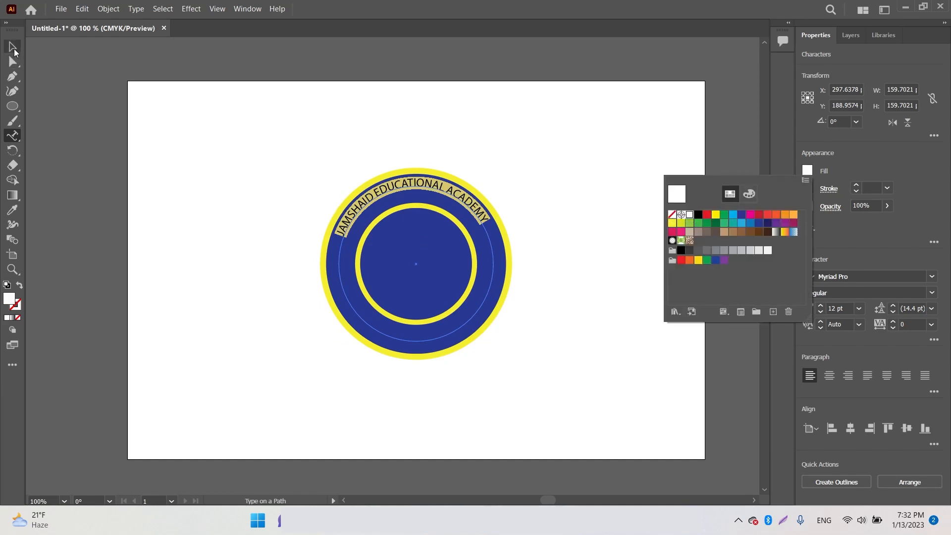
pyautogui.click(15, 51)
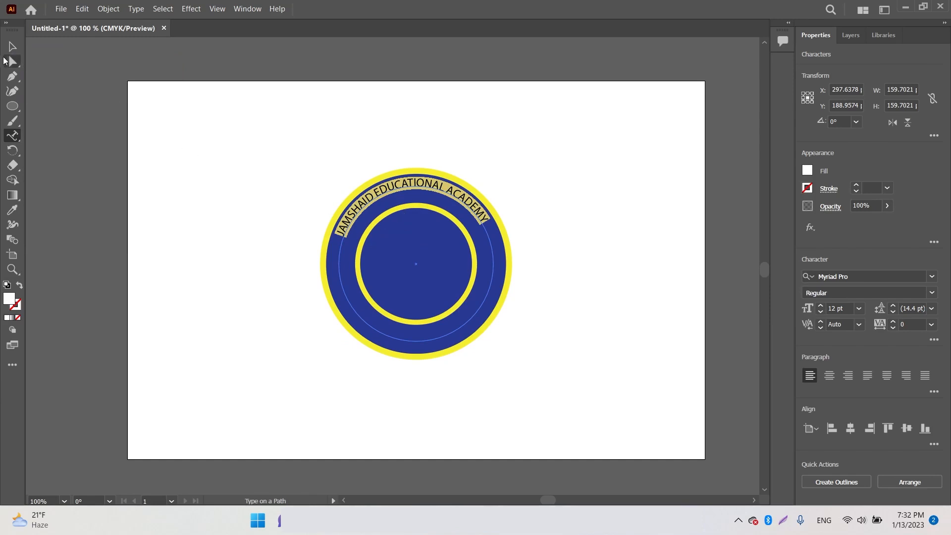
pyautogui.click(13, 47)
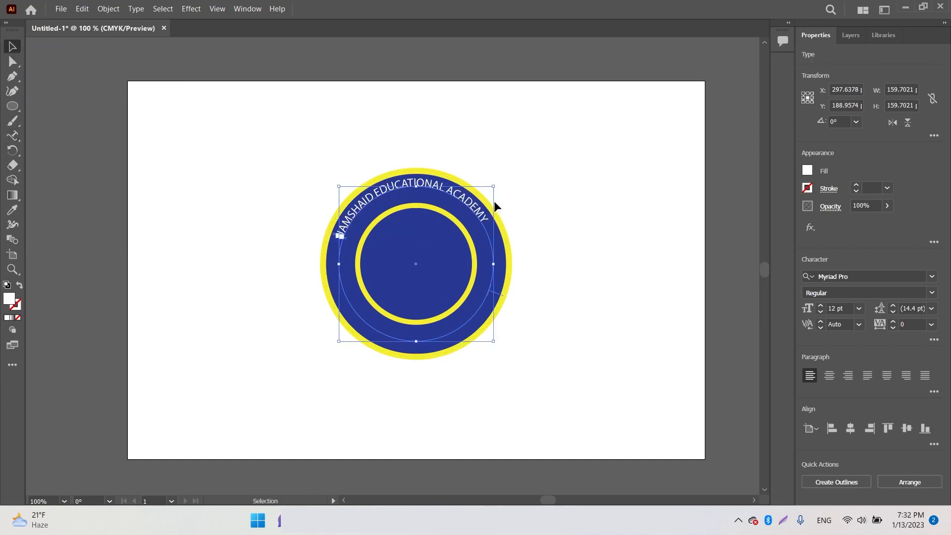
# Shrink the circular path text about its centre to about 145 pt across and set its font size to 18 pt
pyautogui.moveTo(494, 187); pyautogui.dragTo(489, 195)
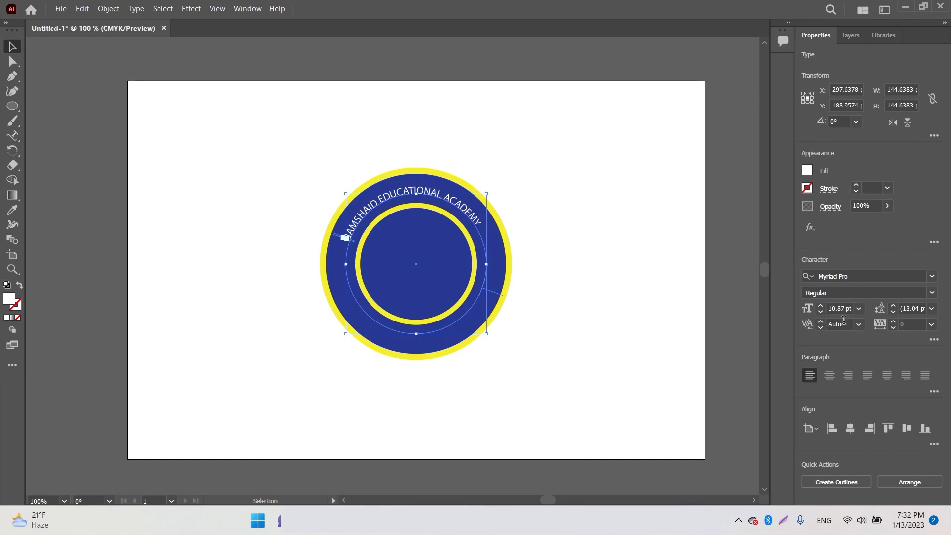
pyautogui.click(821, 305)
pyautogui.click(821, 304)
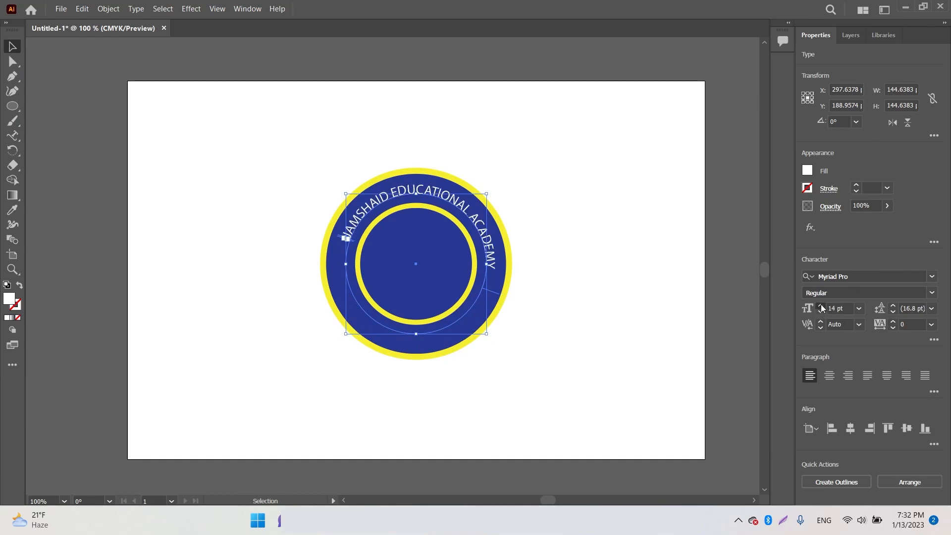
pyautogui.click(821, 304)
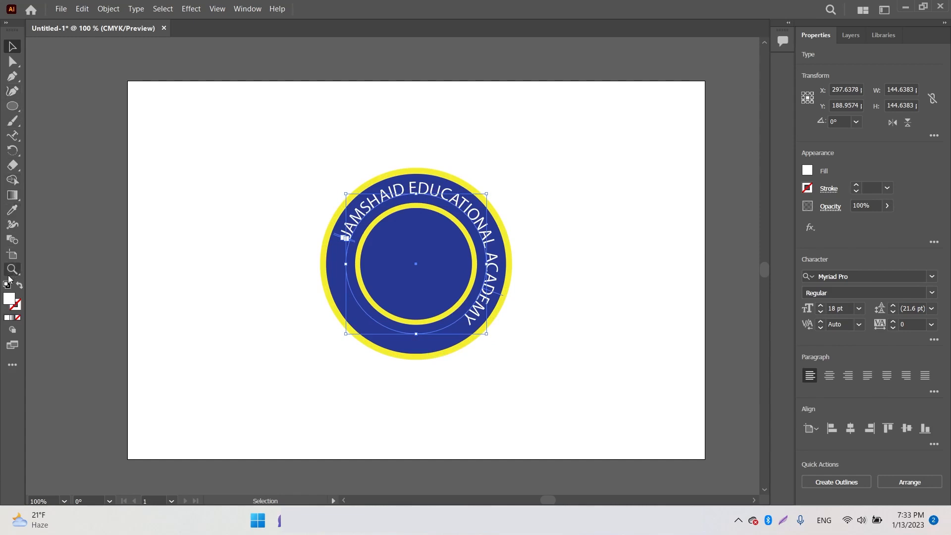
# Shift the path text's end and start points counterclockwise along the circle, towards the circle's leftmost point
pyautogui.moveTo(341, 237); pyautogui.dragTo(341, 256)
pyautogui.doubleClick(341, 246)
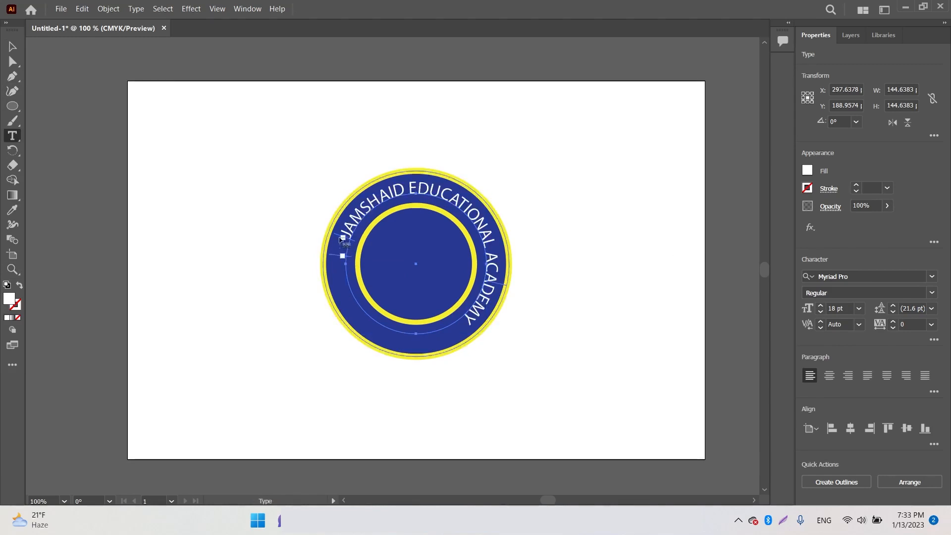
pyautogui.click(13, 46)
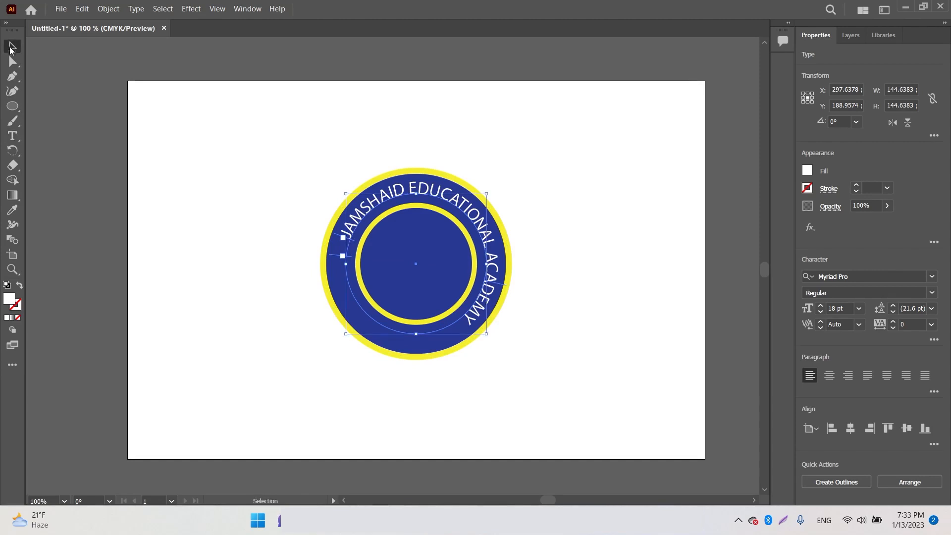
pyautogui.moveTo(351, 242); pyautogui.dragTo(353, 257)
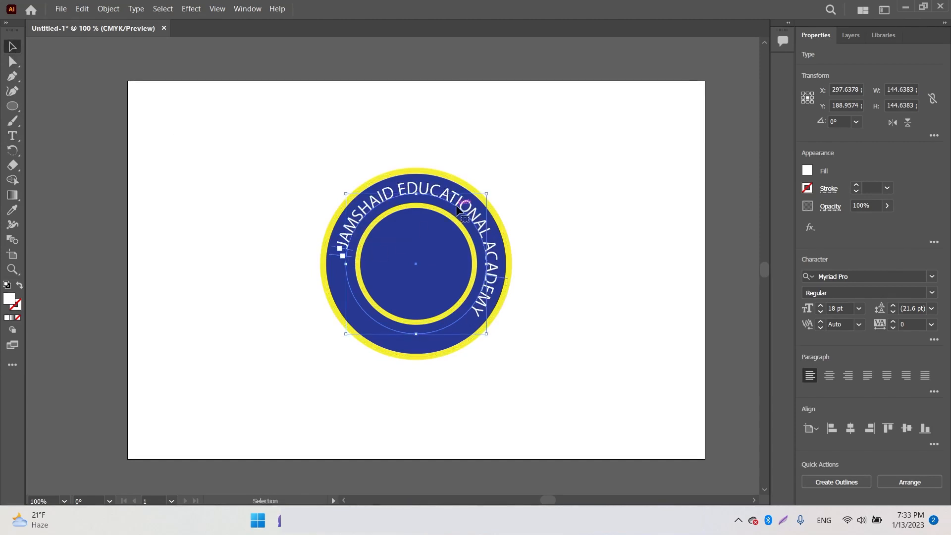
# Delete the word "EDUCATIONAL" from the text on the circular path
pyautogui.doubleClick(413, 196)
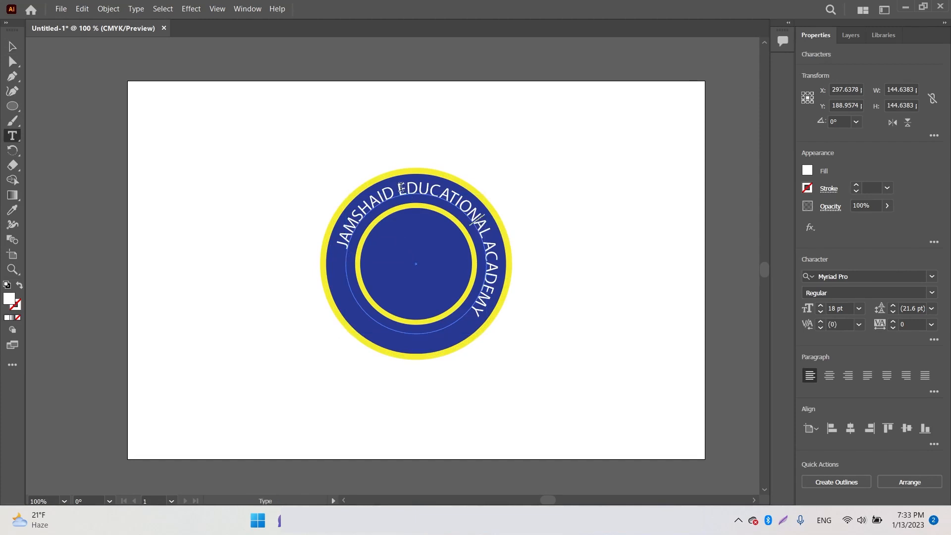
pyautogui.moveTo(398, 187); pyautogui.dragTo(487, 228)
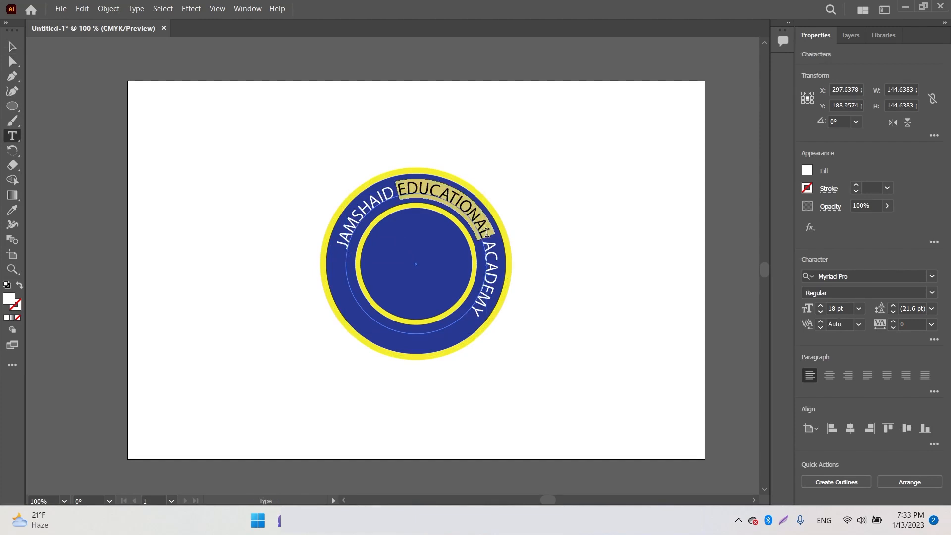
pyautogui.press('BackSpace')
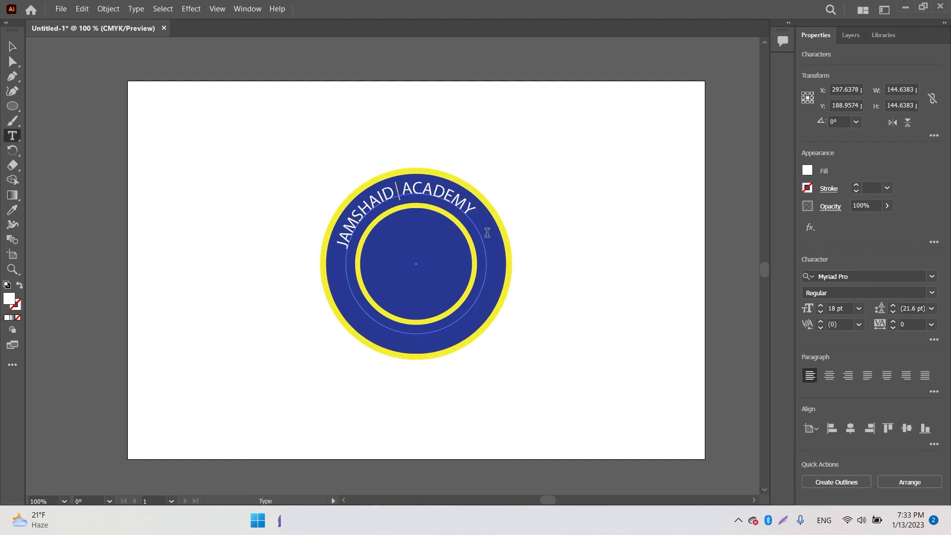
# Slide the shortened academy name clockwise along the circle so it sits centred over the top of the ring
pyautogui.click(12, 46)
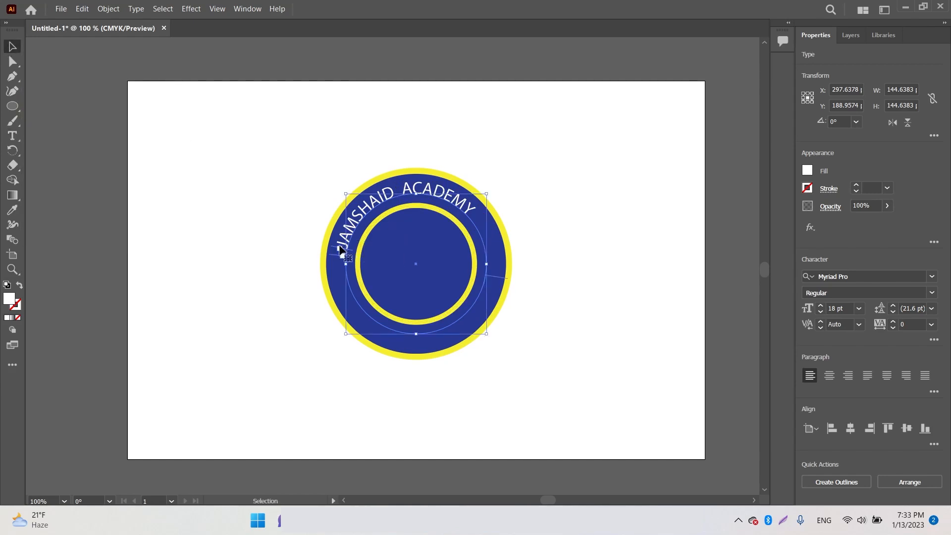
pyautogui.press('t')
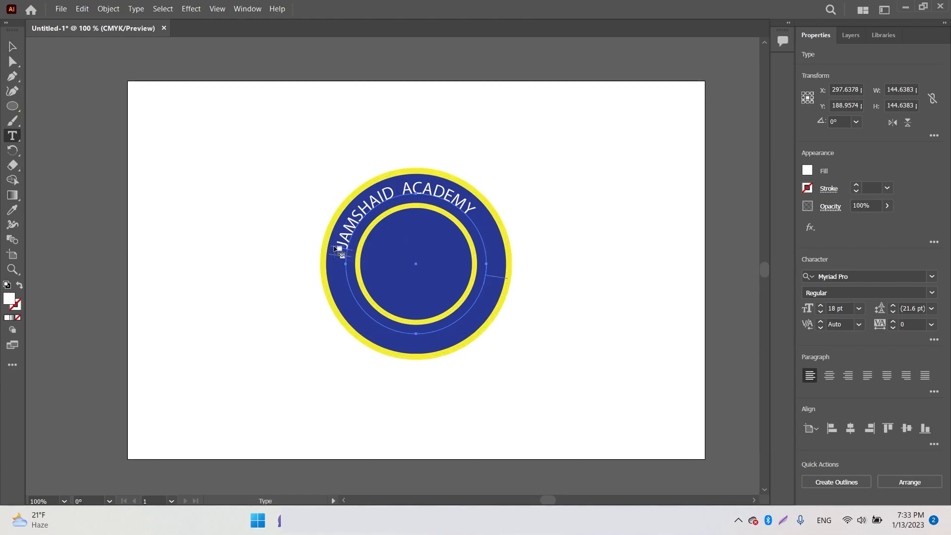
pyautogui.click(12, 46)
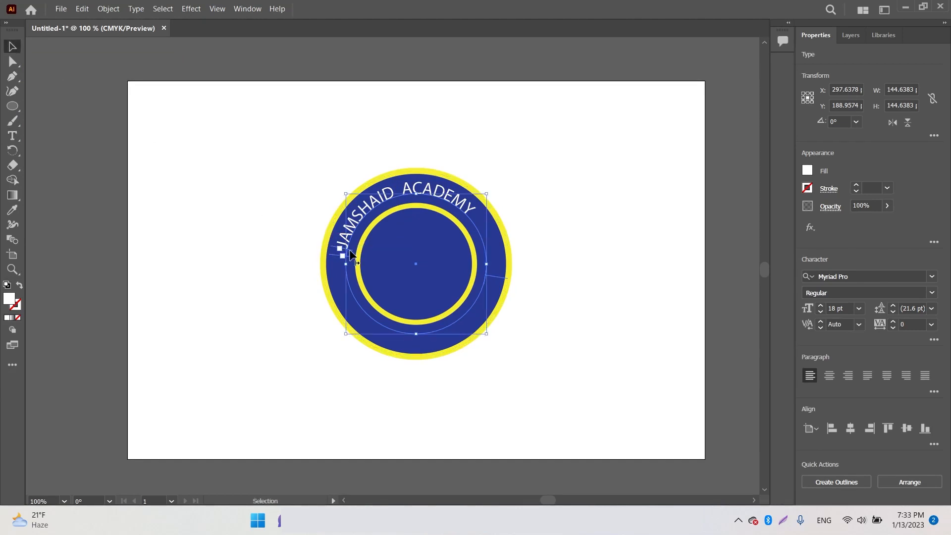
pyautogui.moveTo(351, 256); pyautogui.dragTo(353, 228)
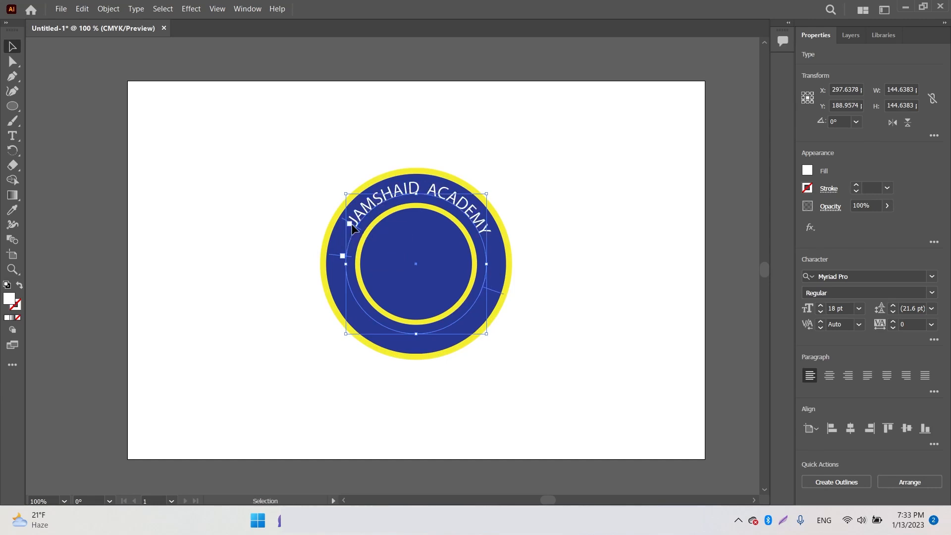
# Set the font of the academy name on the path to Helvetica Bold
pyautogui.click(622, 192)
pyautogui.click(483, 220)
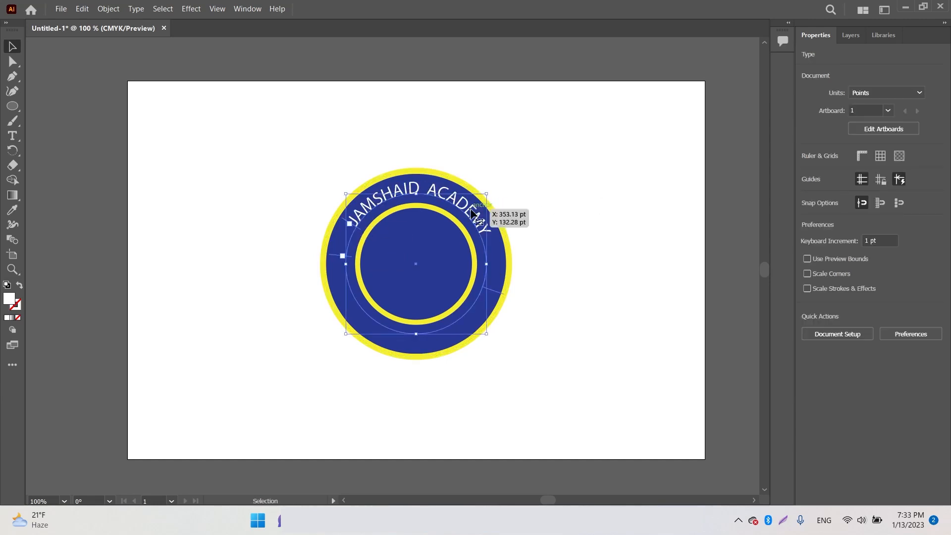
pyautogui.click(863, 278)
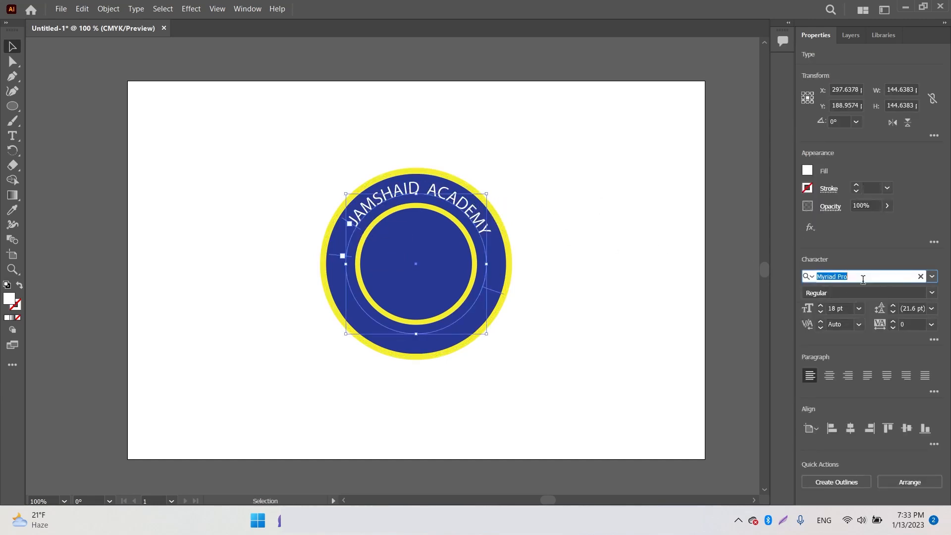
pyautogui.write('Helvetica')
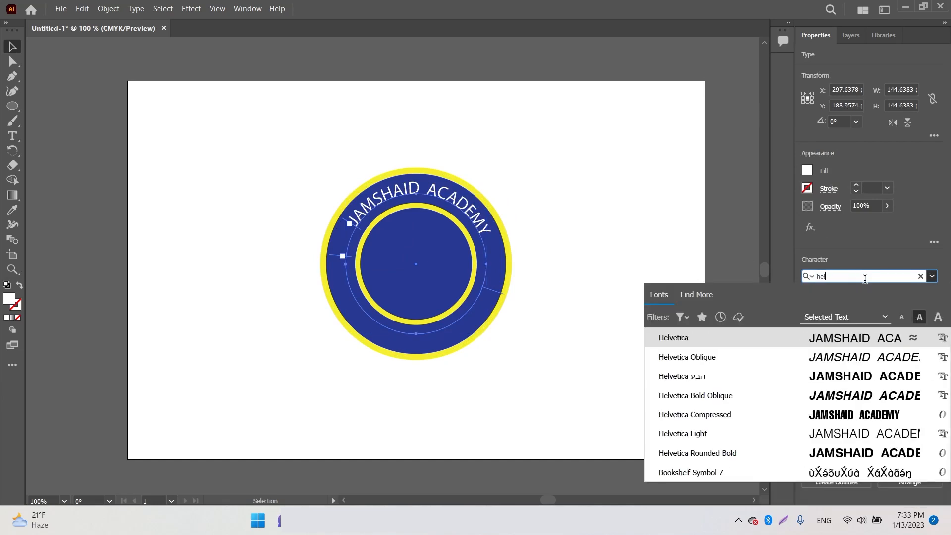
pyautogui.press('Return')
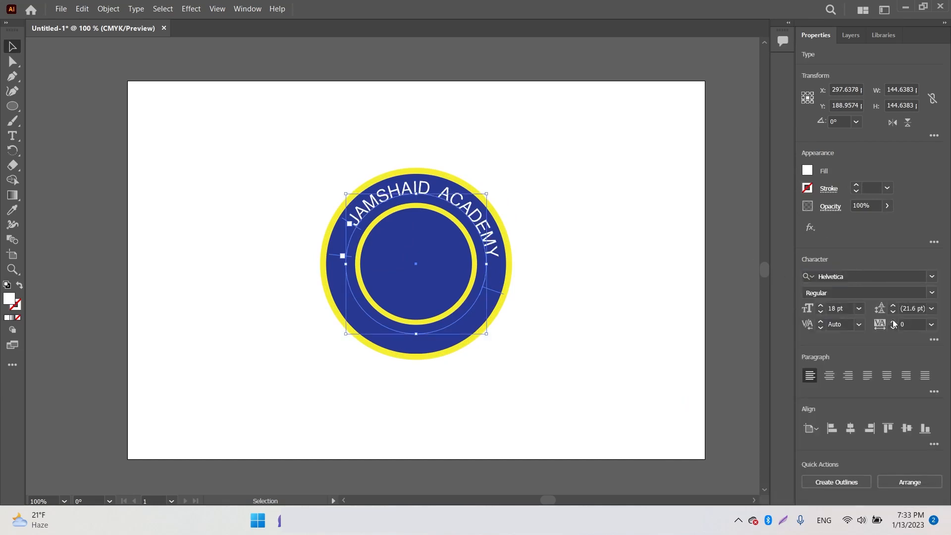
pyautogui.click(932, 293)
pyautogui.click(842, 331)
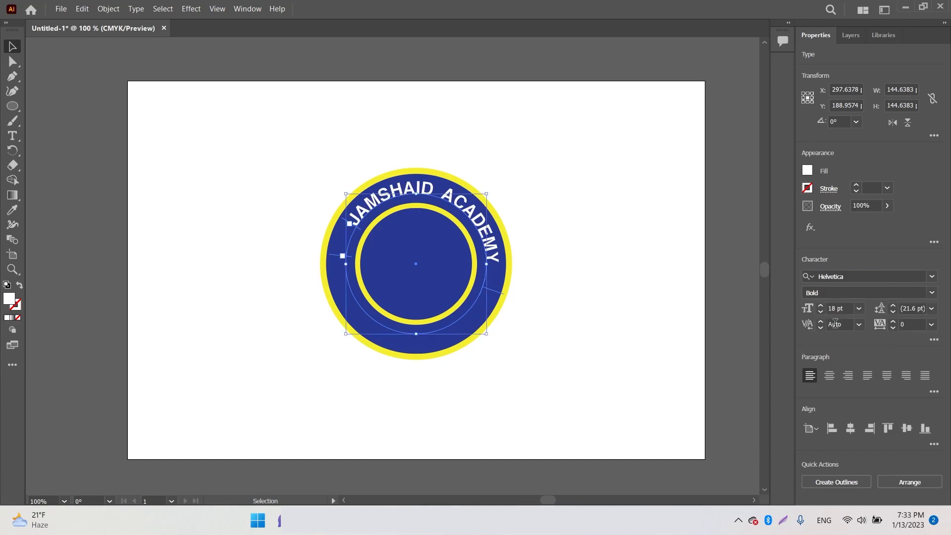
# Slide the bold text slightly counterclockwise along its path to centre it again over the top of the ring
pyautogui.click(356, 228)
pyautogui.click(357, 227)
pyautogui.moveTo(363, 234); pyautogui.dragTo(356, 245)
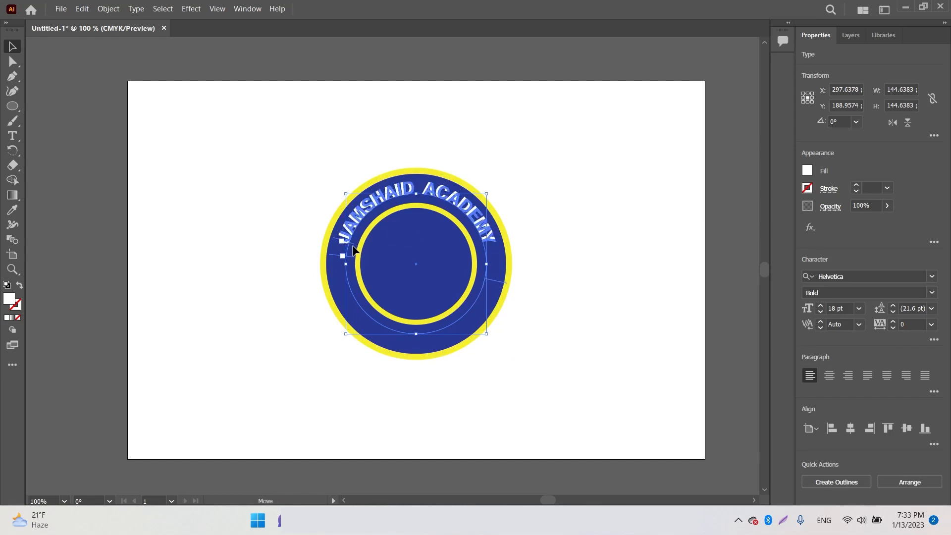
pyautogui.click(610, 210)
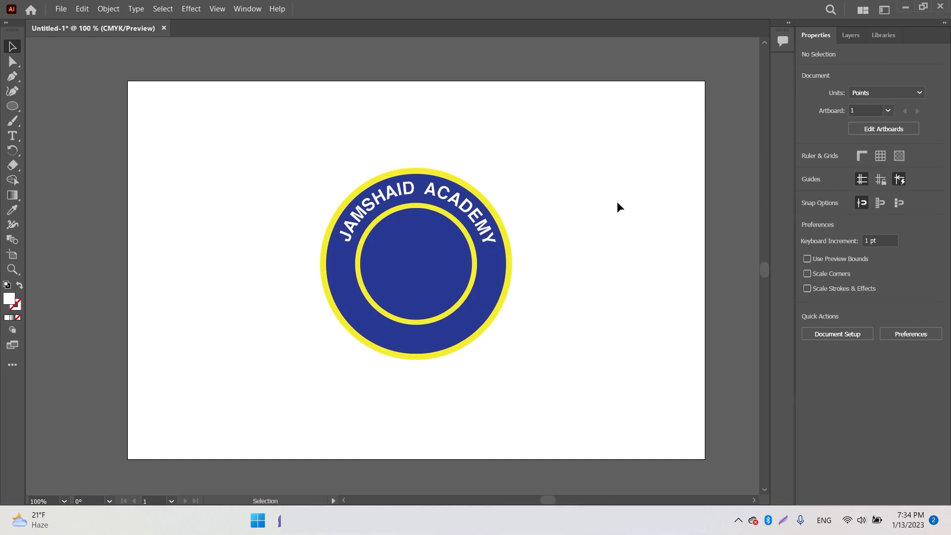
# Create a copy of the circular text rotated 180° in place, so the name also runs along the lower half of the ring
pyautogui.click(446, 199)
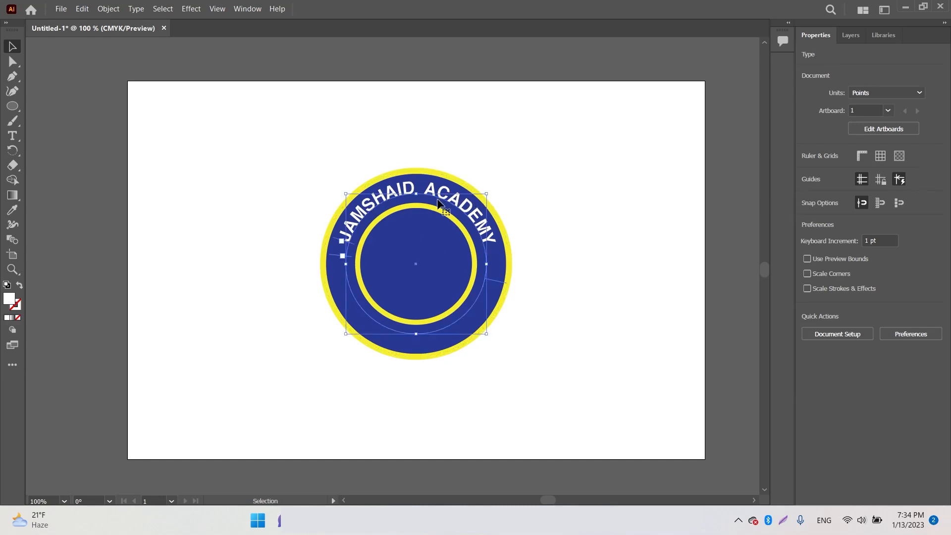
pyautogui.press('a')
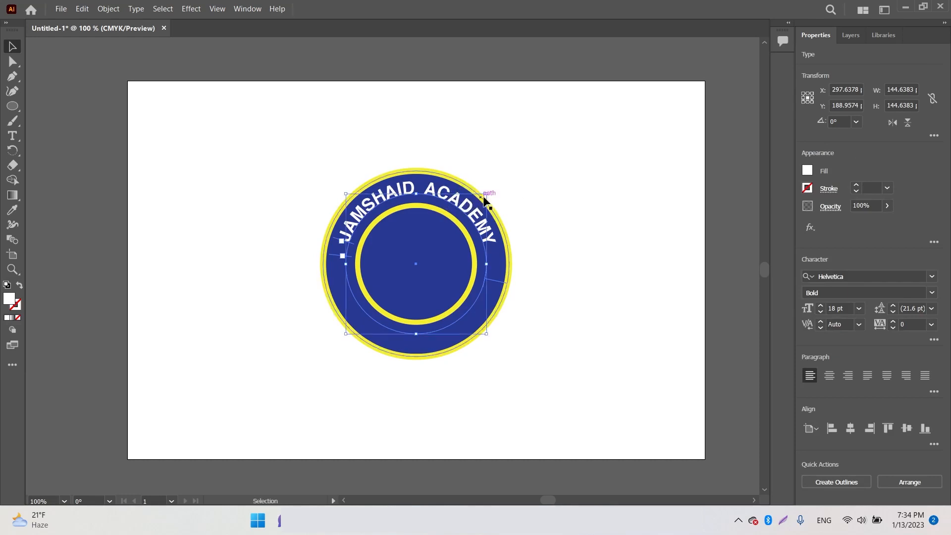
pyautogui.press('ctrl')
pyautogui.moveTo(491, 190); pyautogui.dragTo(339, 339)
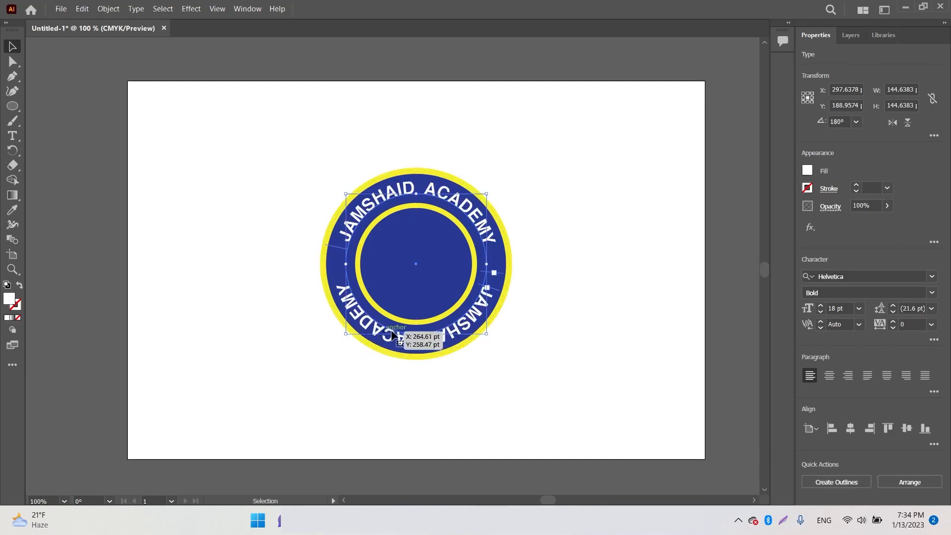
# Flip the lower text copy to the inside of its path so it reads upright, and enlarge it about its centre to about 168 pt across
pyautogui.press('t')
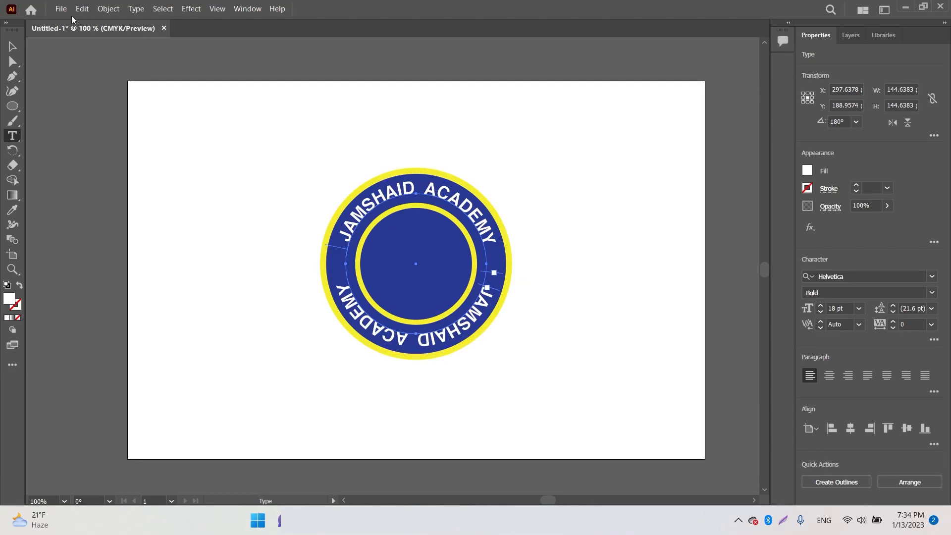
pyautogui.click(14, 45)
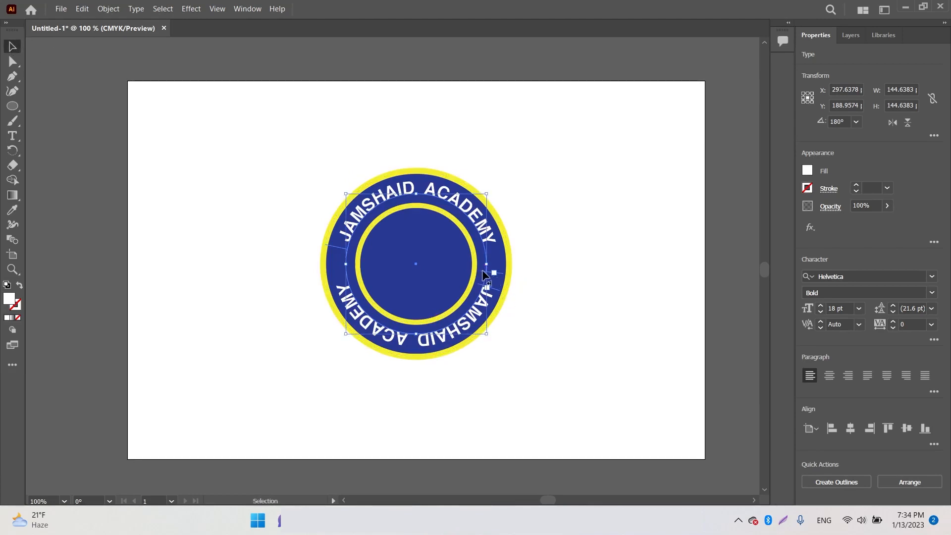
pyautogui.moveTo(483, 272); pyautogui.dragTo(461, 257)
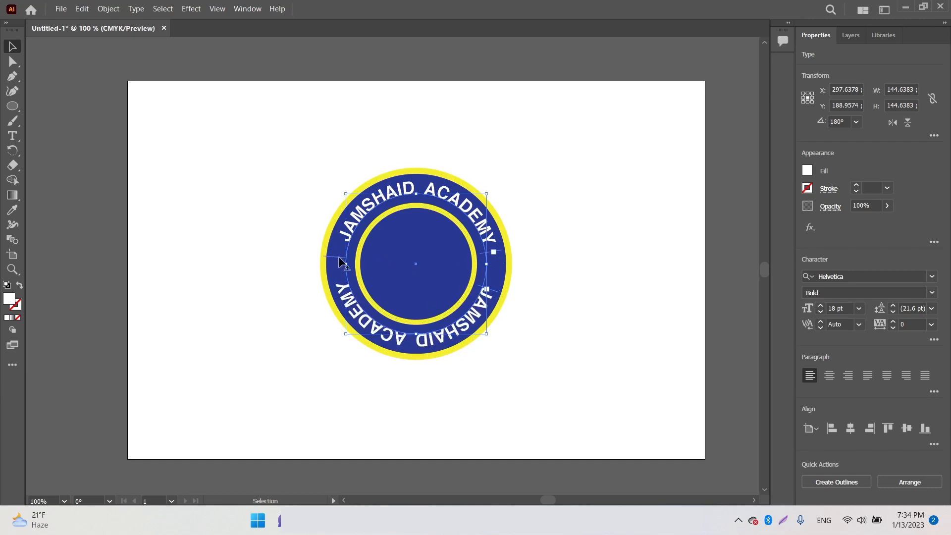
pyautogui.press('z')
pyautogui.click(335, 257)
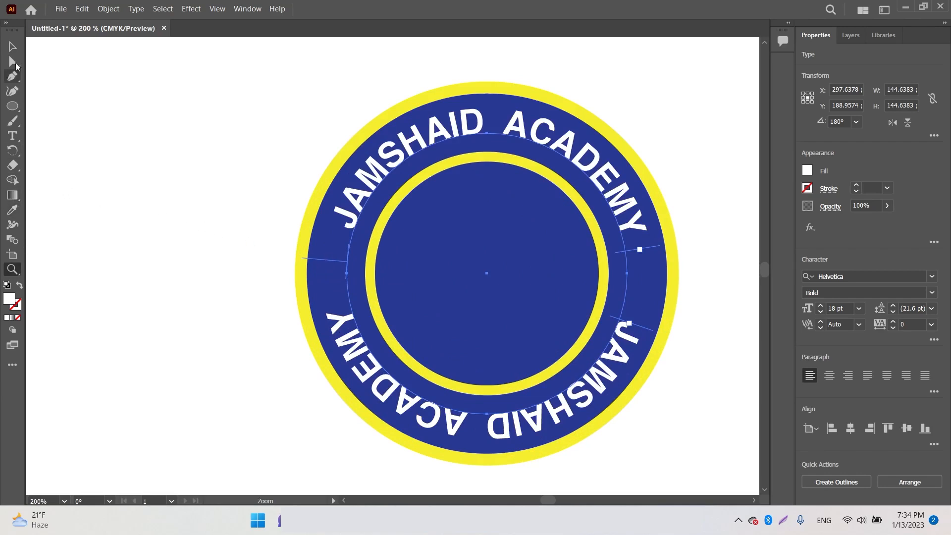
pyautogui.click(11, 47)
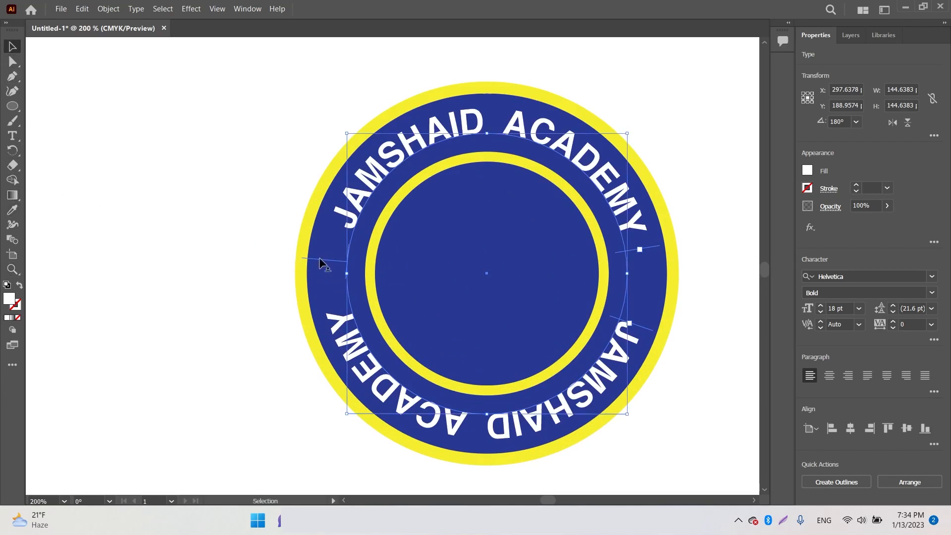
pyautogui.moveTo(320, 260); pyautogui.dragTo(613, 292)
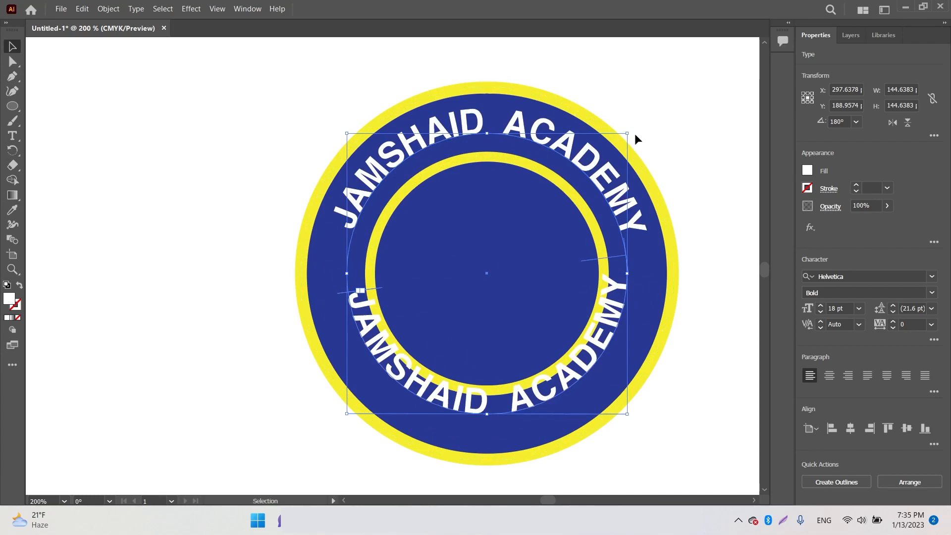
pyautogui.moveTo(627, 134); pyautogui.dragTo(649, 112)
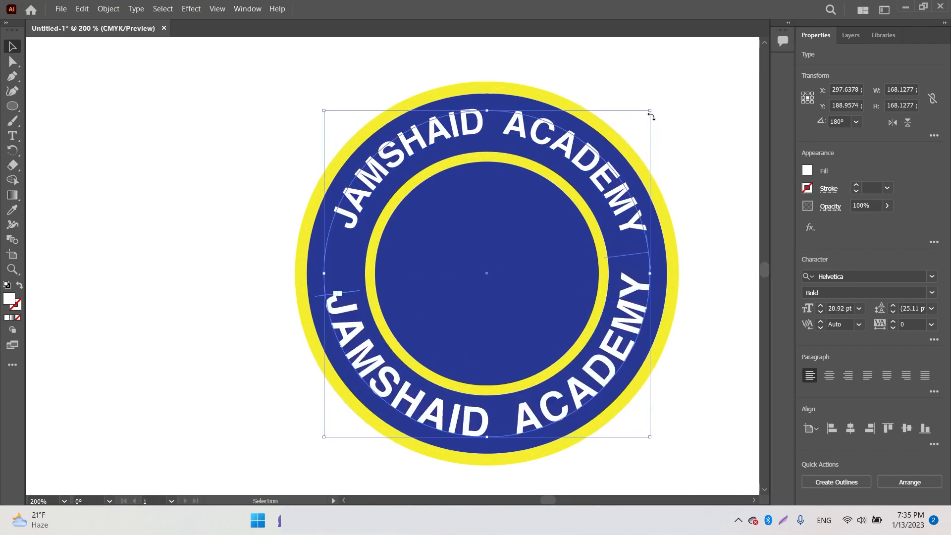
# Replace the lower curved text with FREE EDUCATIONAL RESOURCES in capitals
pyautogui.press('t')
pyautogui.hotkey('ctrl', 'z')
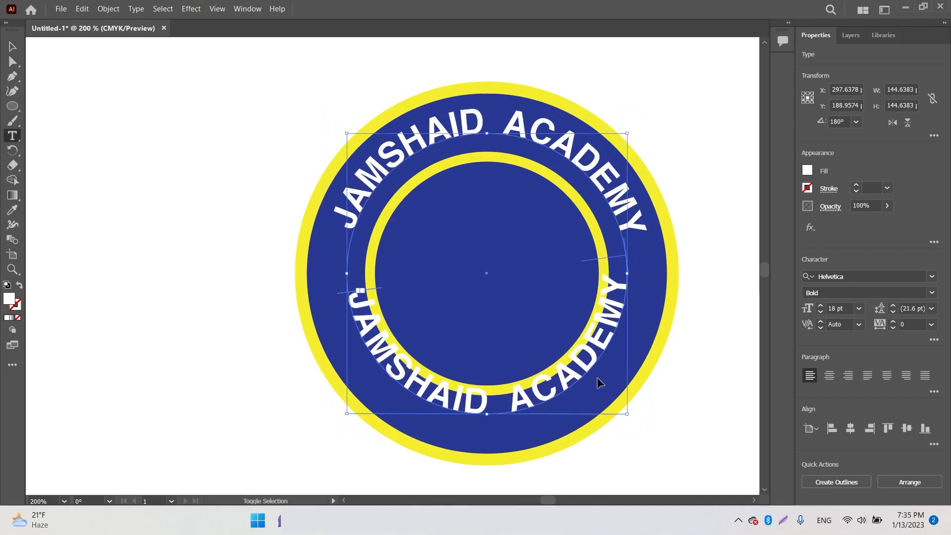
pyautogui.hotkey('ctrl', 'shift', 'z')
pyautogui.doubleClick(545, 409)
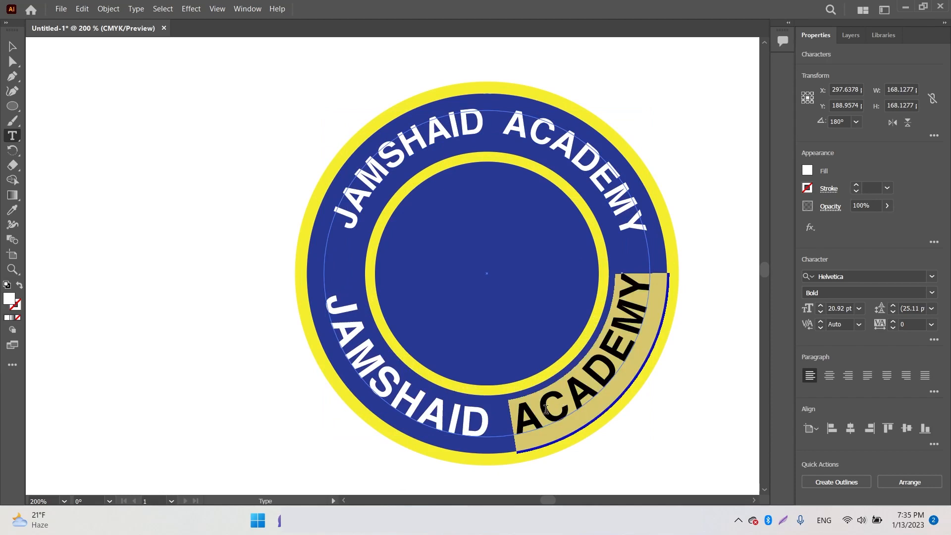
pyautogui.keyDown('shift'); pyautogui.click(350, 322); pyautogui.keyUp('shift')
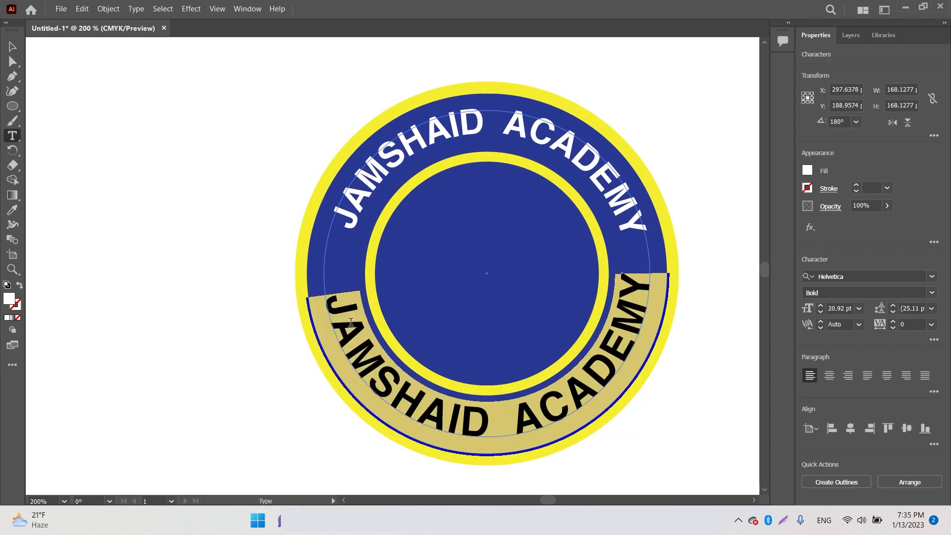
pyautogui.write('Fre')
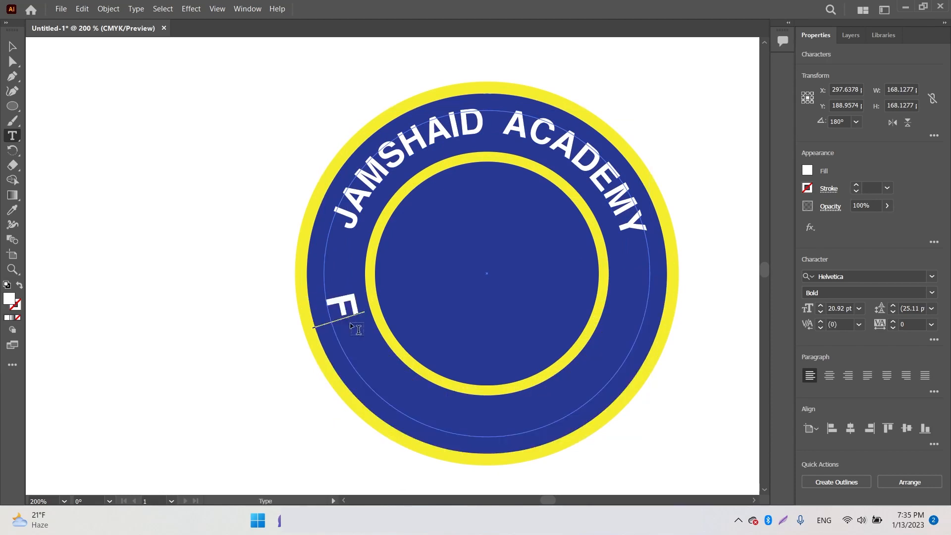
pyautogui.press('BackSpace')
pyautogui.press('BackSpace')
pyautogui.write('R')
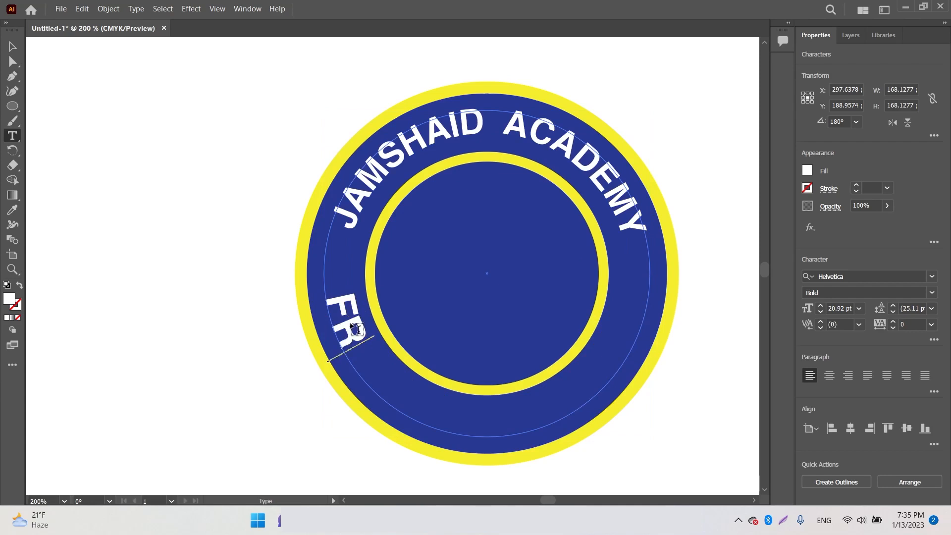
pyautogui.write('EE EDUCATIONAL RE')
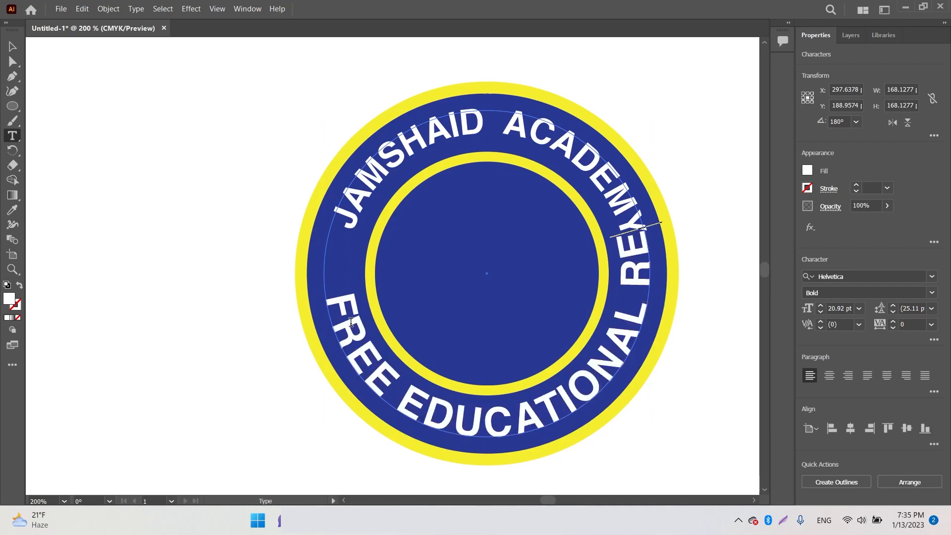
pyautogui.write('SOURCES')
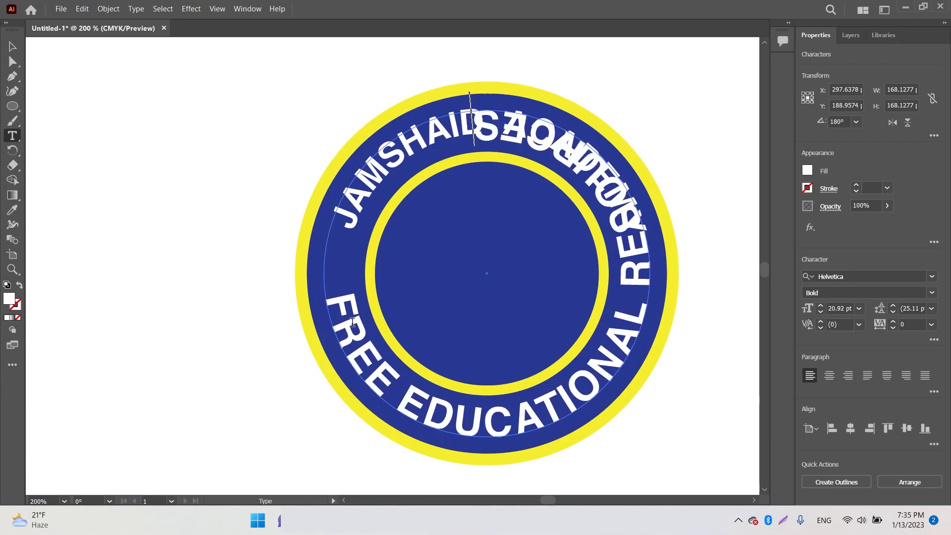
# Reduce the font size of all the lower curved text to 14 pt
pyautogui.hotkey('ctrl', 'a')
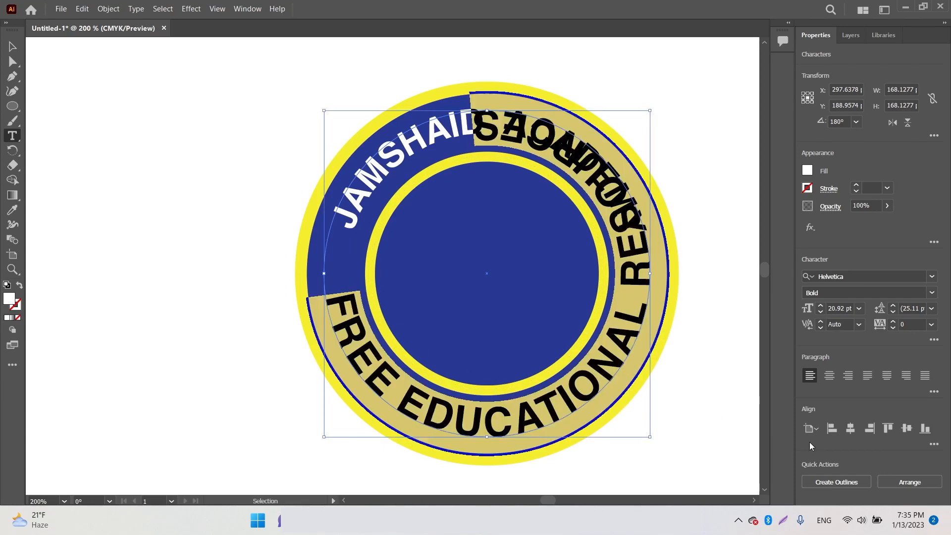
pyautogui.click(820, 312)
pyautogui.click(819, 313)
pyautogui.click(820, 313)
pyautogui.click(819, 313)
pyautogui.click(820, 313)
pyautogui.click(820, 313)
pyautogui.click(819, 313)
pyautogui.click(820, 312)
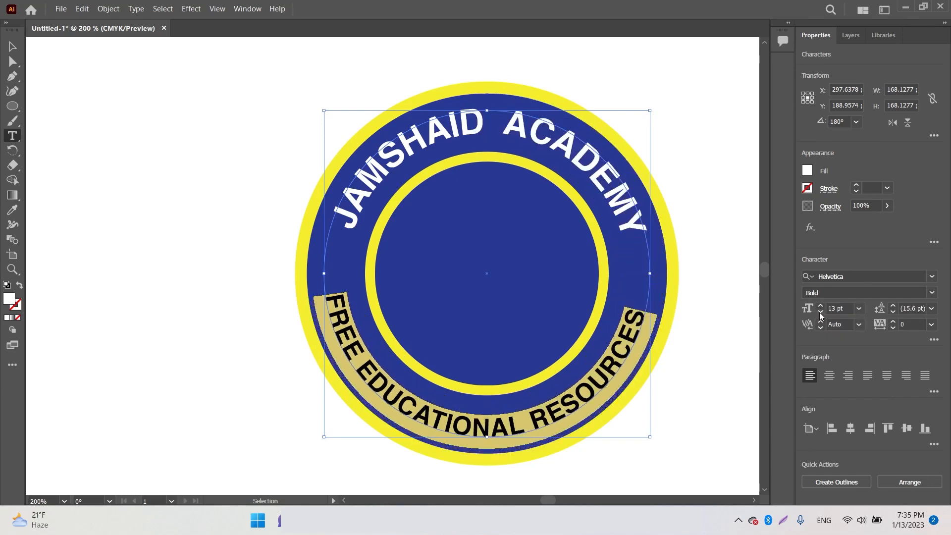
pyautogui.click(820, 305)
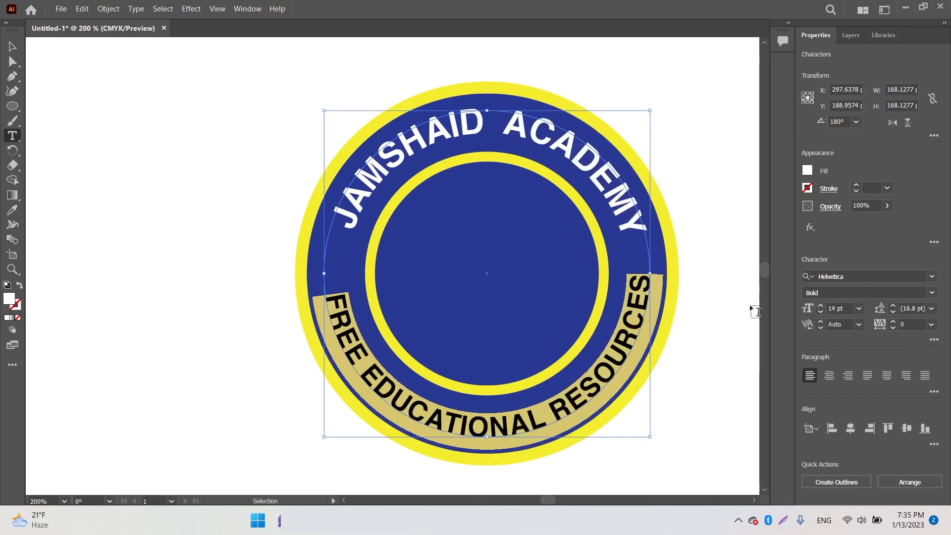
# Slide the lower text slightly clockwise along its path to centre it in the bottom half of the ring, and deselect it
pyautogui.click(12, 47)
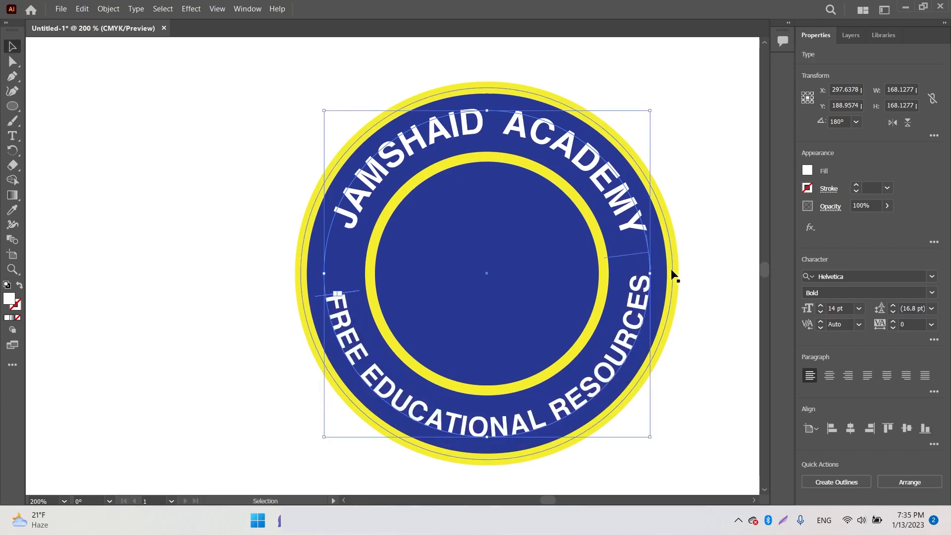
pyautogui.moveTo(637, 253); pyautogui.dragTo(641, 265)
pyautogui.click(696, 278)
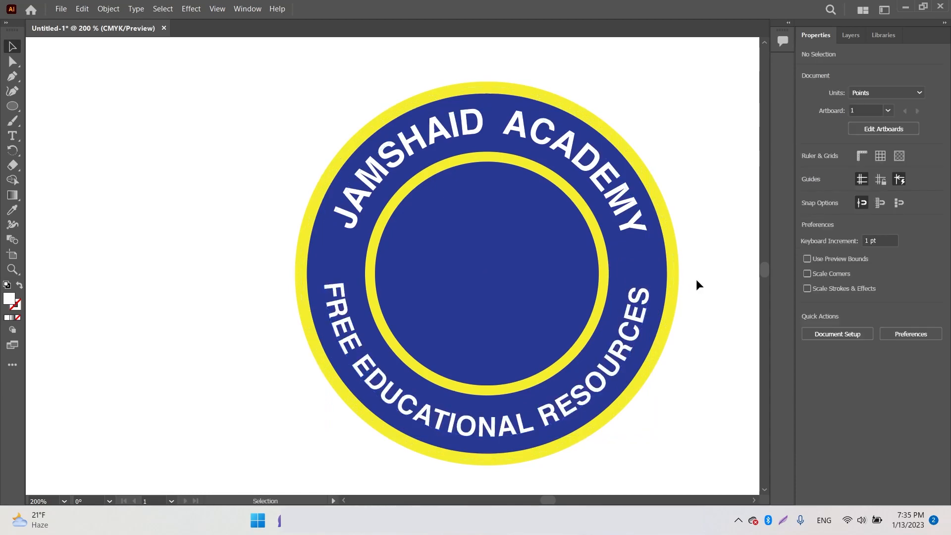
# Draw a small white star about 11 pt wide on the left side of the blue ring, between the two curved texts
pyautogui.press('z')
pyautogui.keyDown('alt'); pyautogui.click(558, 228); pyautogui.keyUp('alt')
pyautogui.keyDown('alt'); pyautogui.click(558, 229); pyautogui.keyUp('alt')
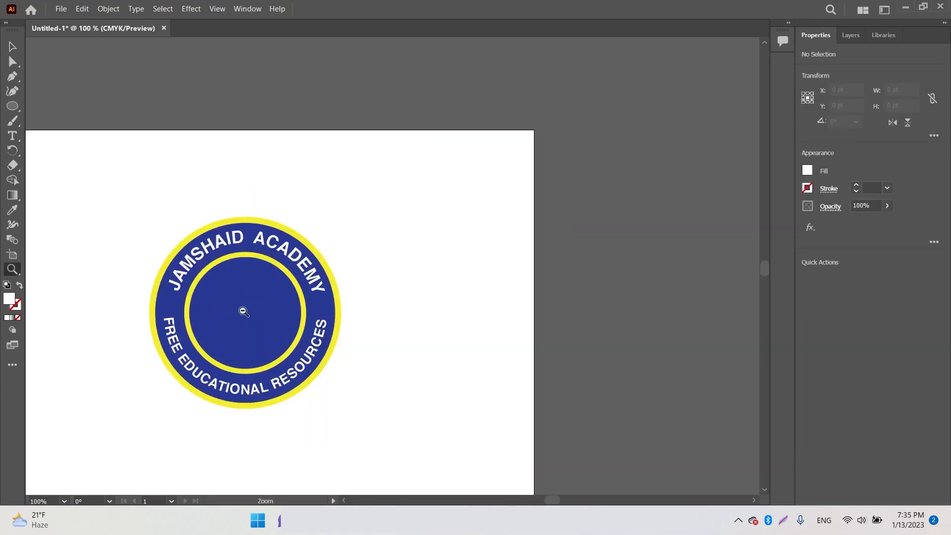
pyautogui.keyDown('alt'); pyautogui.click(244, 311); pyautogui.keyUp('alt')
pyautogui.click(419, 276)
pyautogui.click(379, 268)
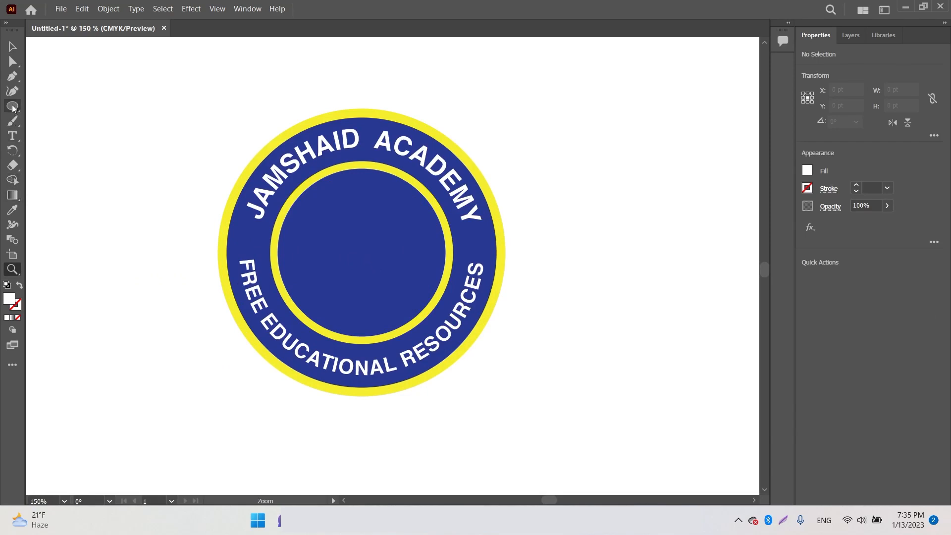
pyautogui.moveTo(12, 106); pyautogui.dragTo(56, 151)
pyautogui.moveTo(248, 239)
pyautogui.mouseDown()
pyautogui.moveTo(257, 247)
pyautogui.moveTo(251, 243)
pyautogui.mouseUp()
pyautogui.click(12, 46)
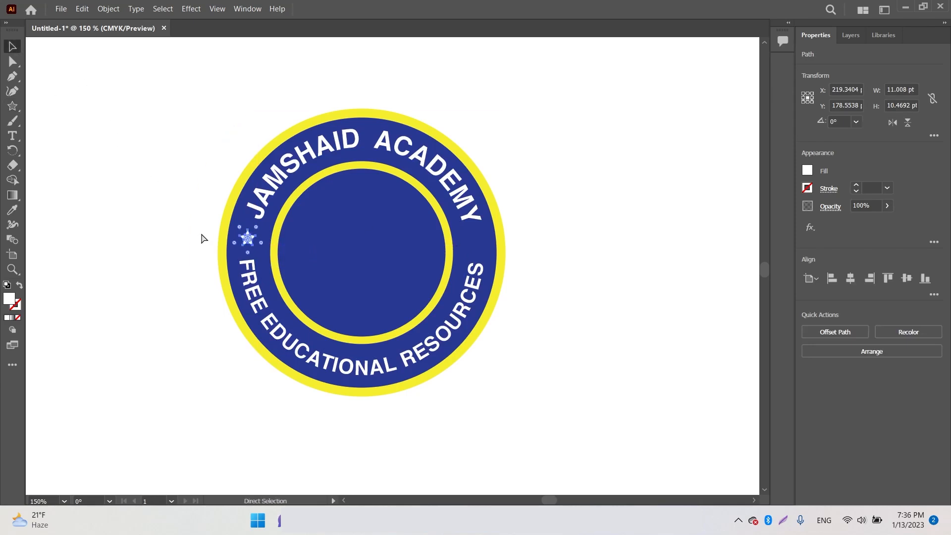
# Duplicate the star and place the copy level with it in the gap between the texts on the ring's right side
pyautogui.hotkey('ctrl', 'c')
pyautogui.hotkey('ctrl', 'v')
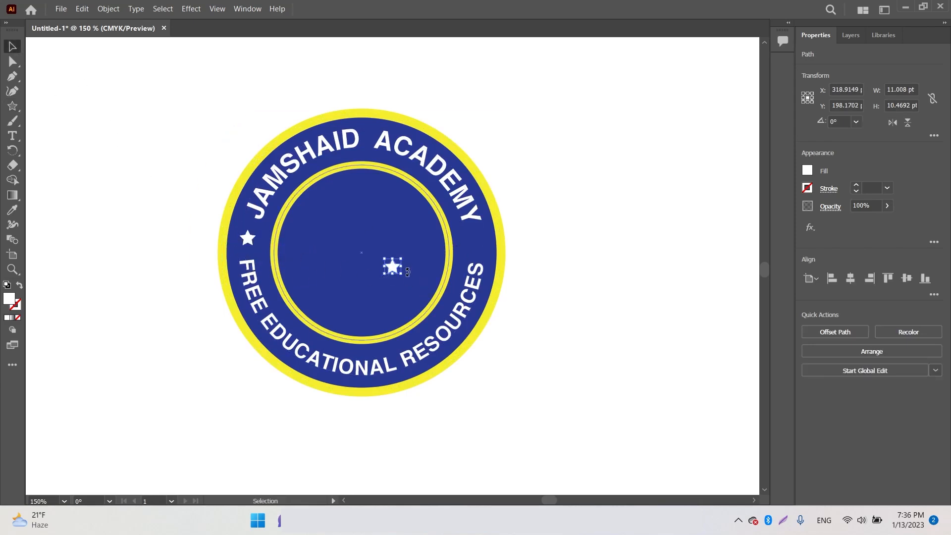
pyautogui.moveTo(393, 266); pyautogui.dragTo(474, 241)
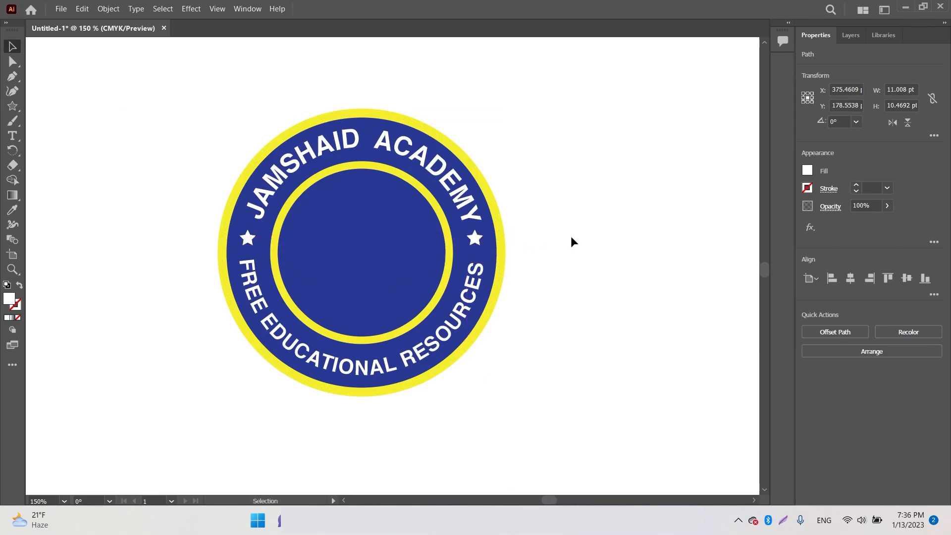
pyautogui.click(569, 238)
# Align the two stars by their top edges and clear the selection
pyautogui.click(475, 241)
pyautogui.keyDown('shift'); pyautogui.click(247, 238); pyautogui.keyUp('shift')
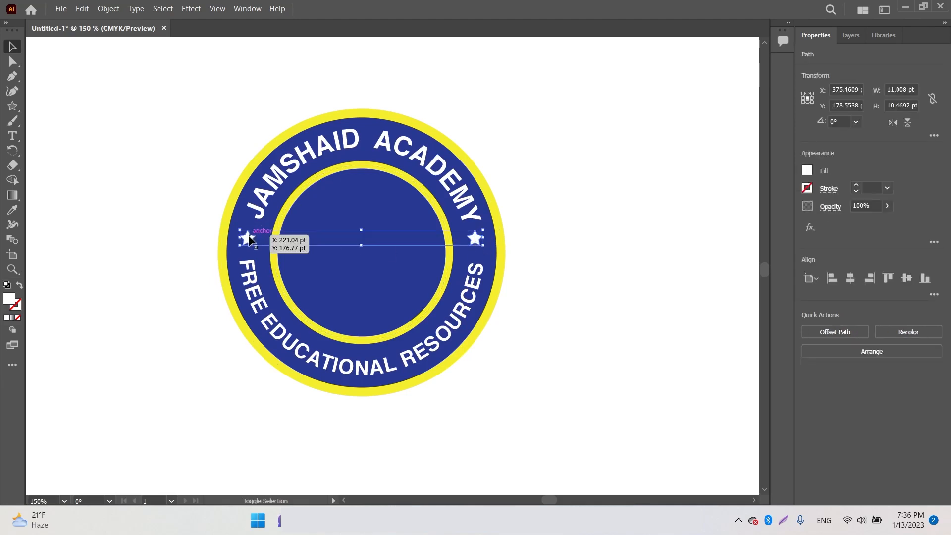
pyautogui.click(884, 277)
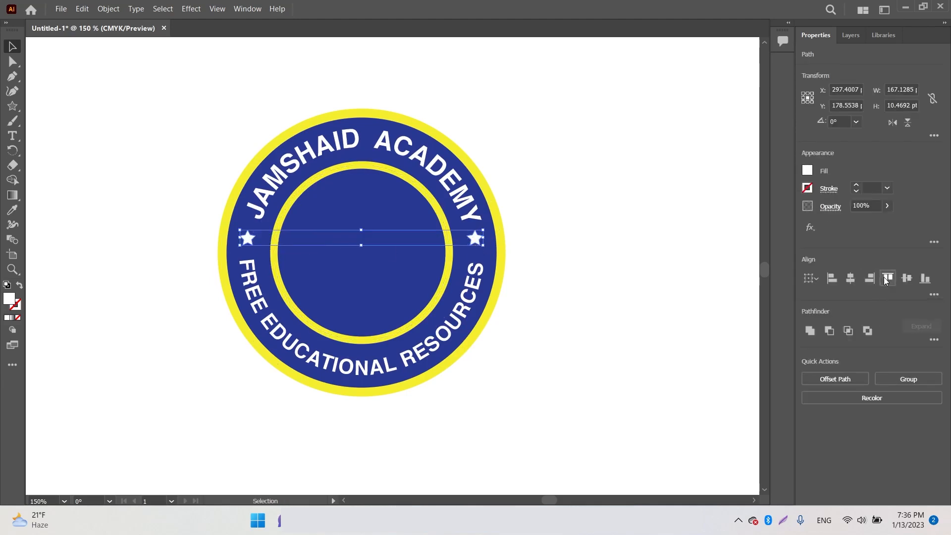
pyautogui.click(605, 281)
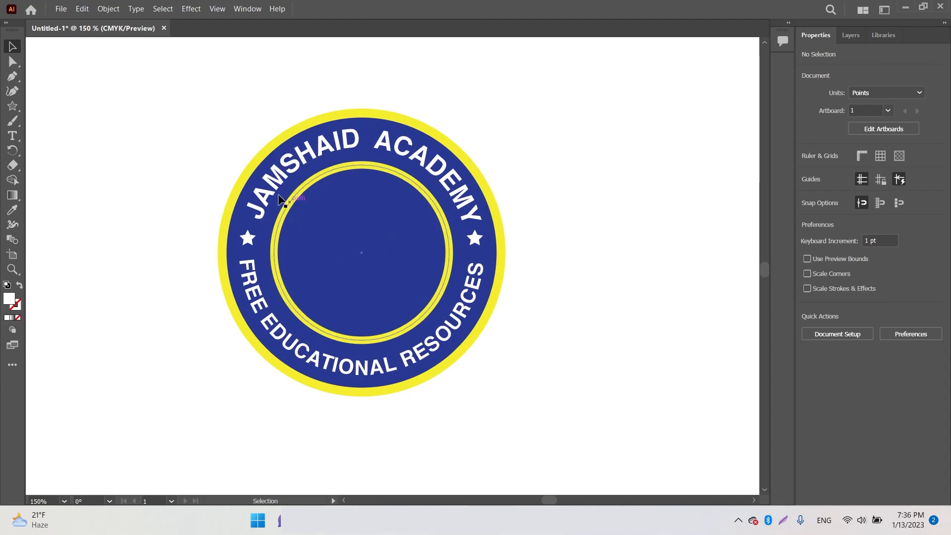
# Add a separate capital letter J beside the logo and enlarge it to a font size of about 69 pt
pyautogui.click(12, 135)
pyautogui.click(129, 160)
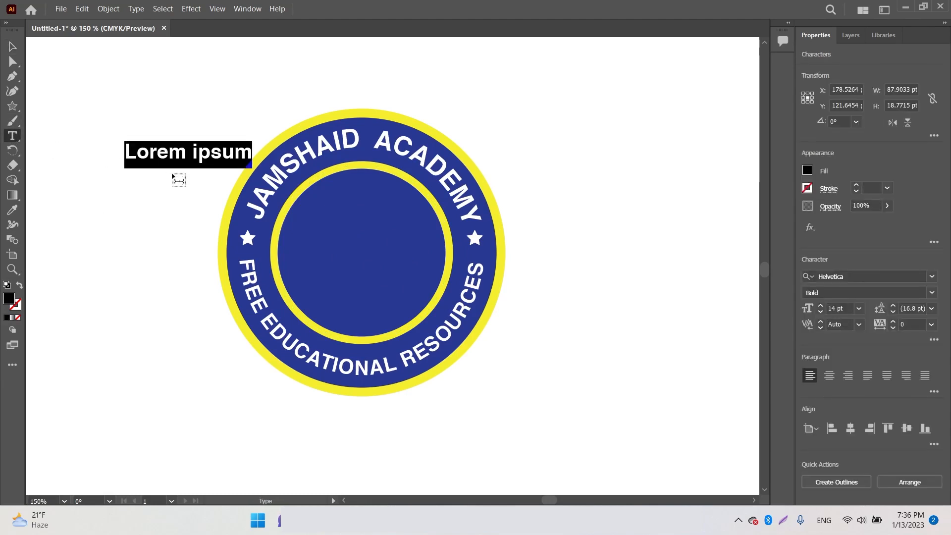
pyautogui.write('j')
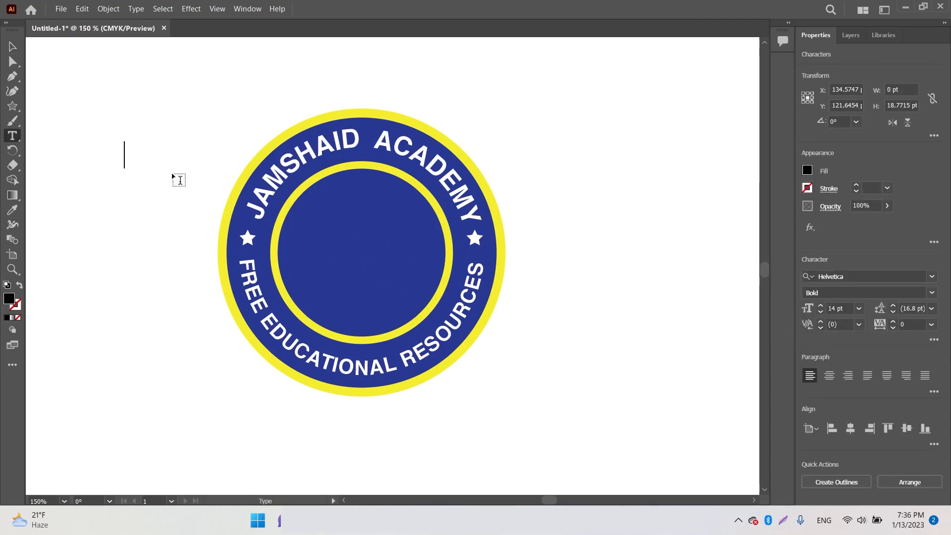
pyautogui.write('J')
pyautogui.click(14, 48)
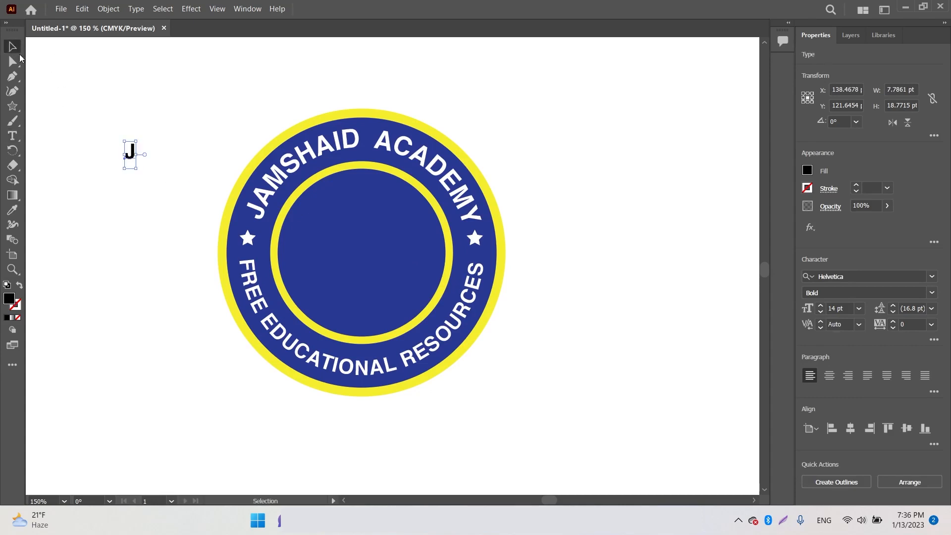
pyautogui.moveTo(133, 169); pyautogui.dragTo(188, 276)
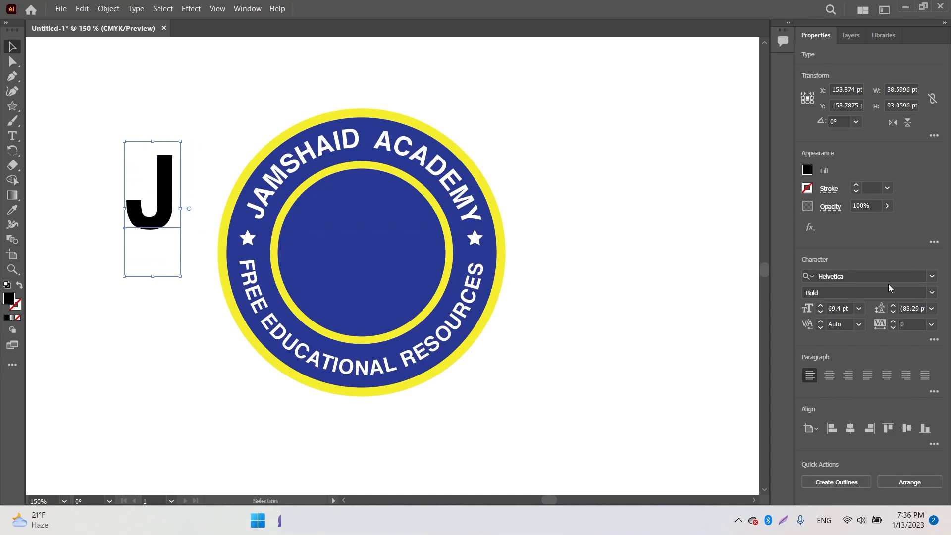
# Move the J into the middle of the inner circle and fill it with white
pyautogui.moveTo(153, 198); pyautogui.dragTo(367, 262)
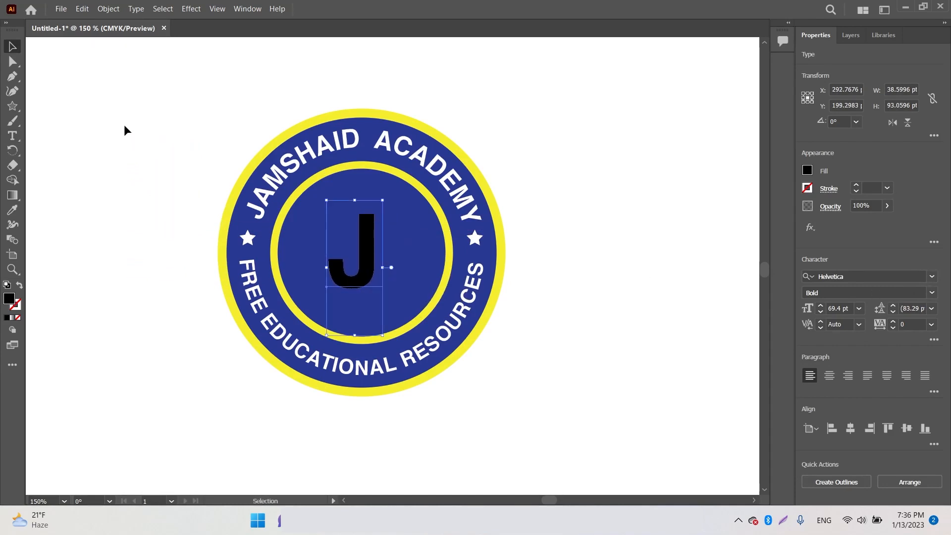
pyautogui.click(807, 171)
pyautogui.click(689, 216)
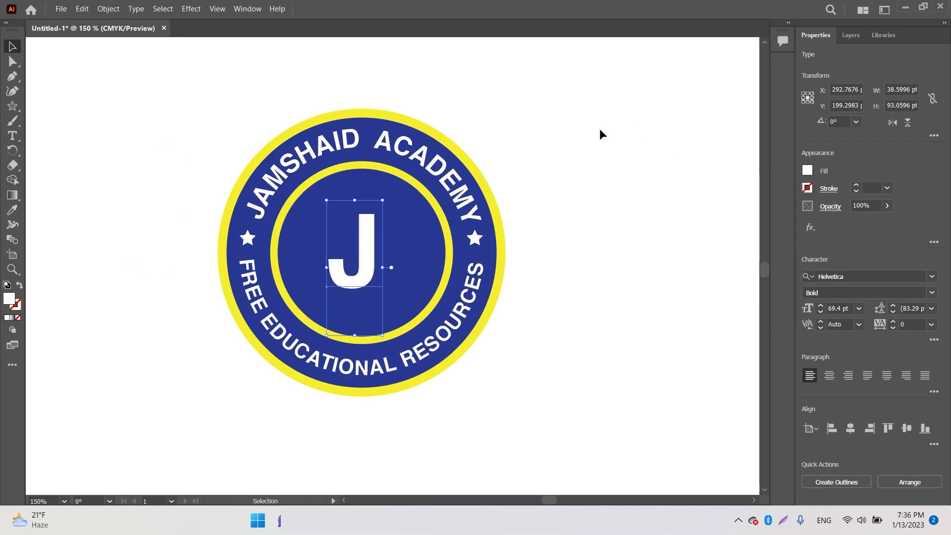
pyautogui.click(808, 170)
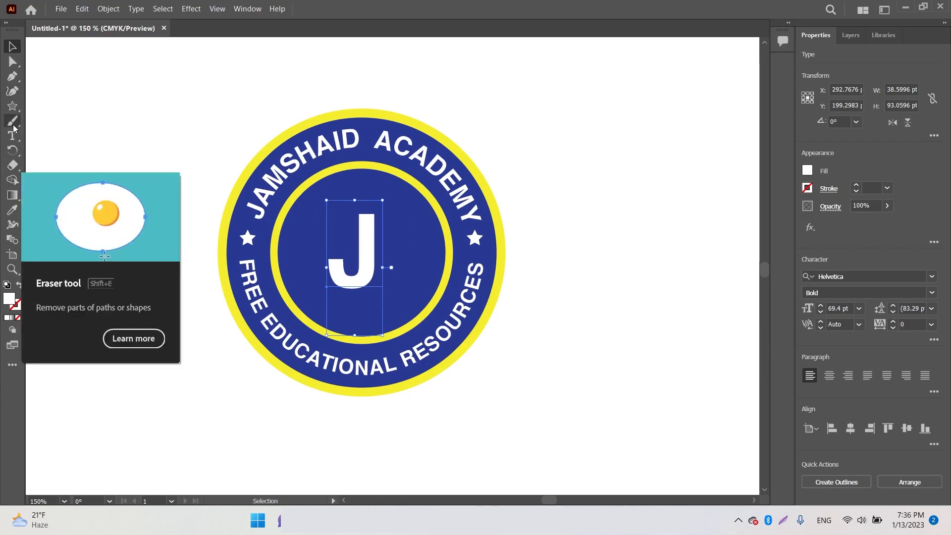
# Draw a rectangle about 56 by 25 pt on the empty artboard at the logo's upper left and fill it with medium blue
pyautogui.click(12, 106)
pyautogui.click(69, 105)
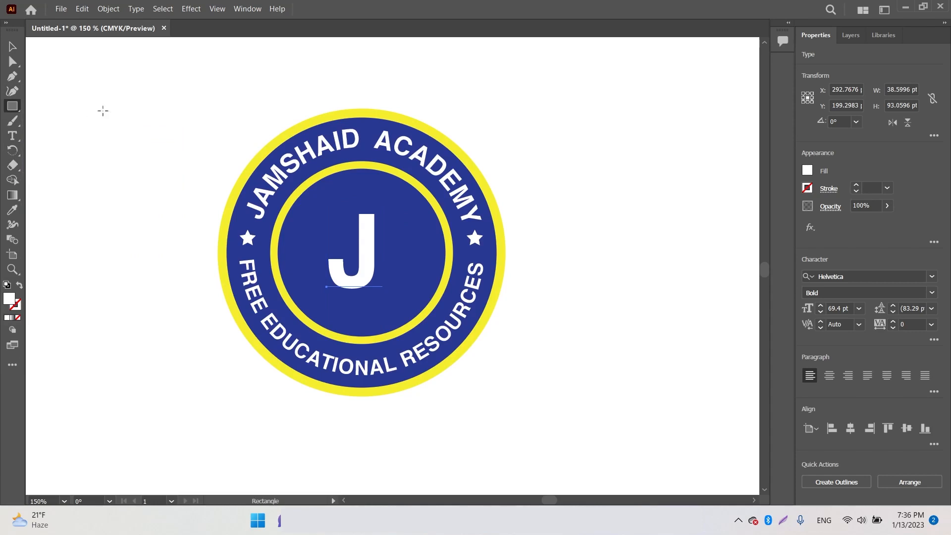
pyautogui.moveTo(73, 107)
pyautogui.mouseDown()
pyautogui.moveTo(145, 132)
pyautogui.moveTo(147, 142)
pyautogui.moveTo(110, 144)
pyautogui.moveTo(144, 145)
pyautogui.moveTo(108, 152)
pyautogui.moveTo(155, 143)
pyautogui.mouseUp()
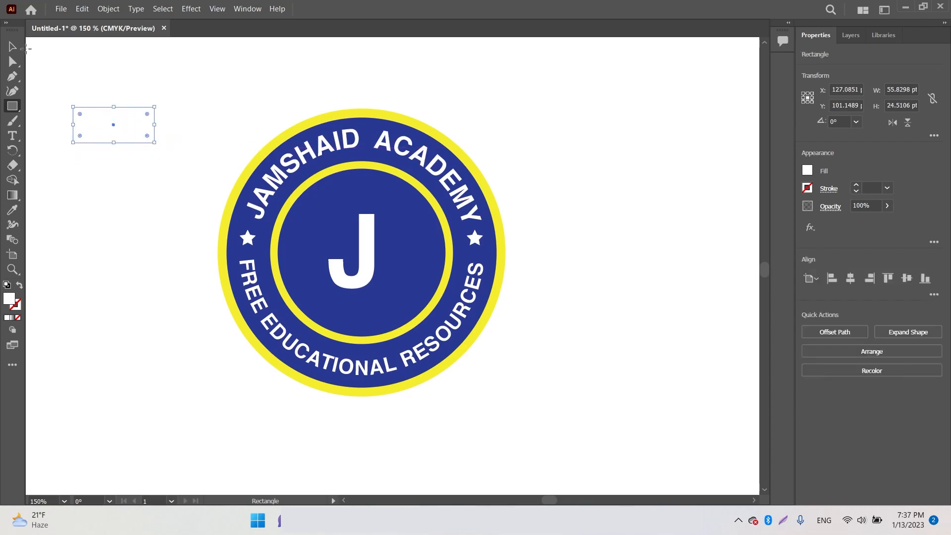
pyautogui.click(807, 171)
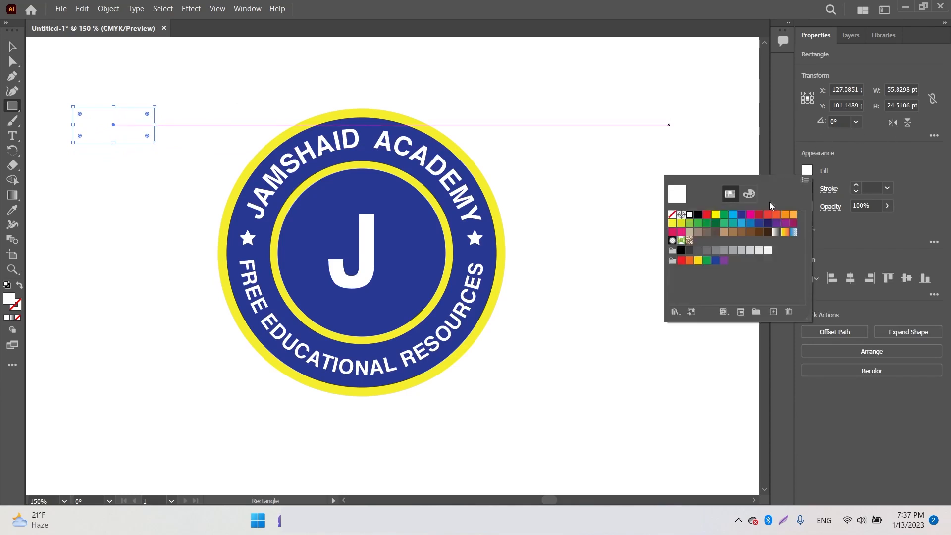
pyautogui.click(749, 223)
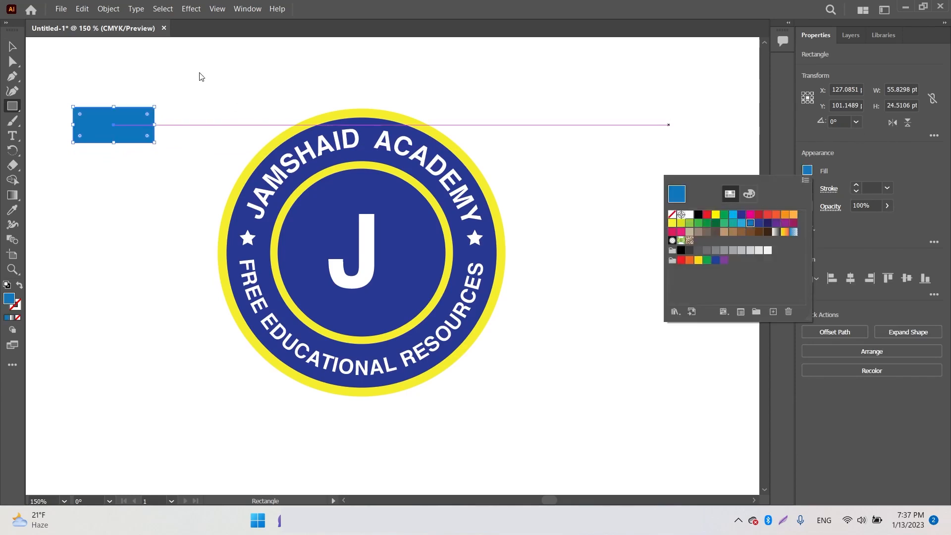
# Try to reshape the blue rectangle into a diamond by moving its corner points individually
pyautogui.click(12, 63)
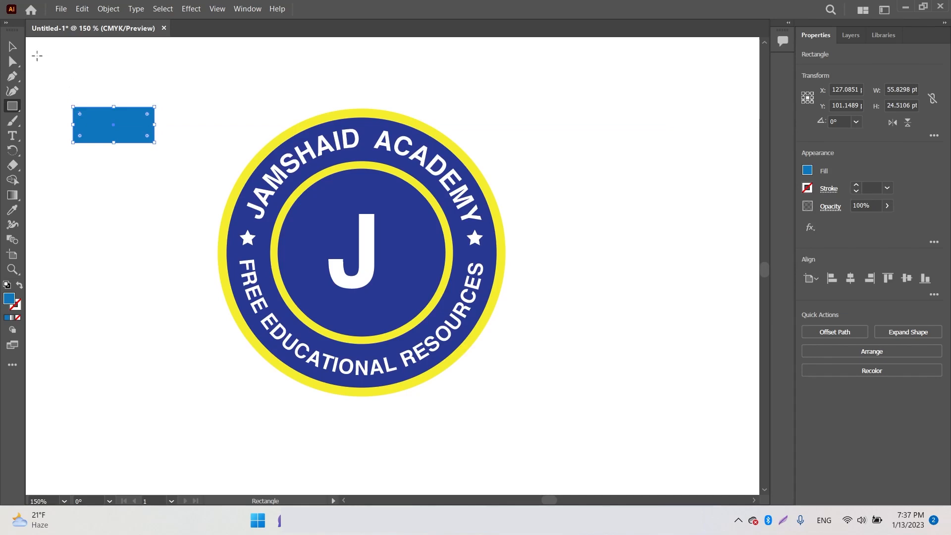
pyautogui.click(15, 63)
pyautogui.moveTo(73, 108); pyautogui.dragTo(148, 107)
pyautogui.moveTo(188, 143); pyautogui.dragTo(150, 142)
pyautogui.moveTo(183, 110); pyautogui.dragTo(189, 124)
pyautogui.moveTo(108, 143); pyautogui.dragTo(107, 127)
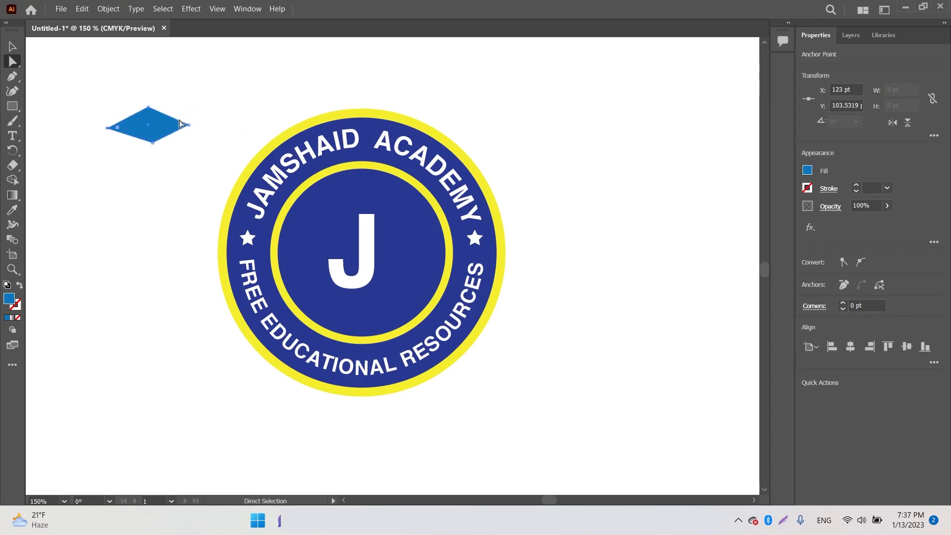
# Undo the corner point moves on the blue shape
pyautogui.hotkey('ctrl', 'z')
pyautogui.hotkey('ctrl', 'z')
pyautogui.hotkey('ctrl', 'z')
pyautogui.hotkey('ctrl', 'z')
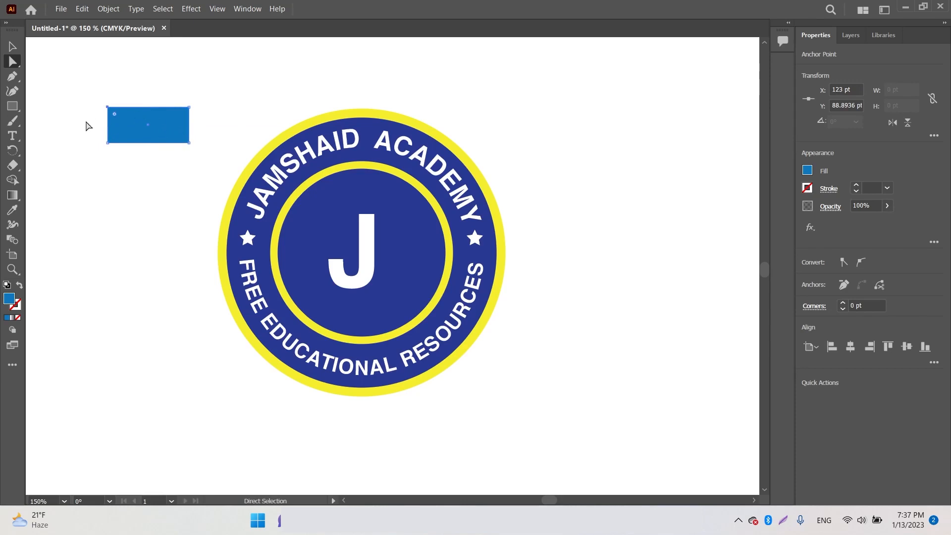
pyautogui.click(15, 152)
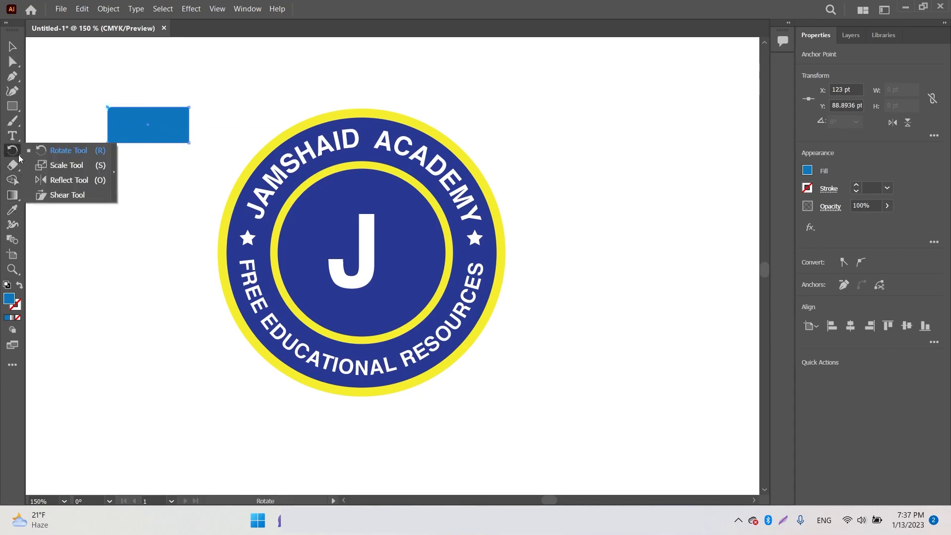
pyautogui.click(79, 194)
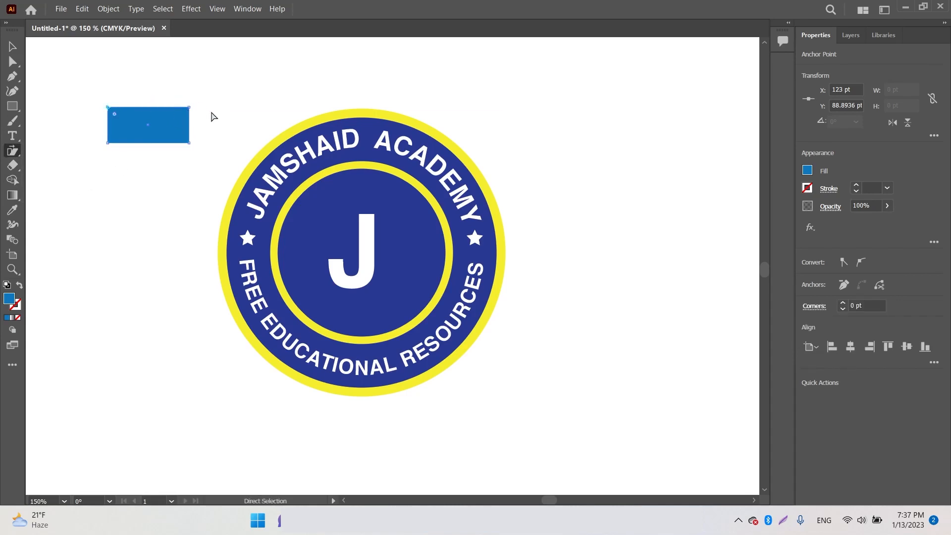
pyautogui.click(12, 61)
# Slant the blue rectangle into a parallelogram about 101 by 19 pt by shifting its two top corner points right and down
pyautogui.click(84, 95)
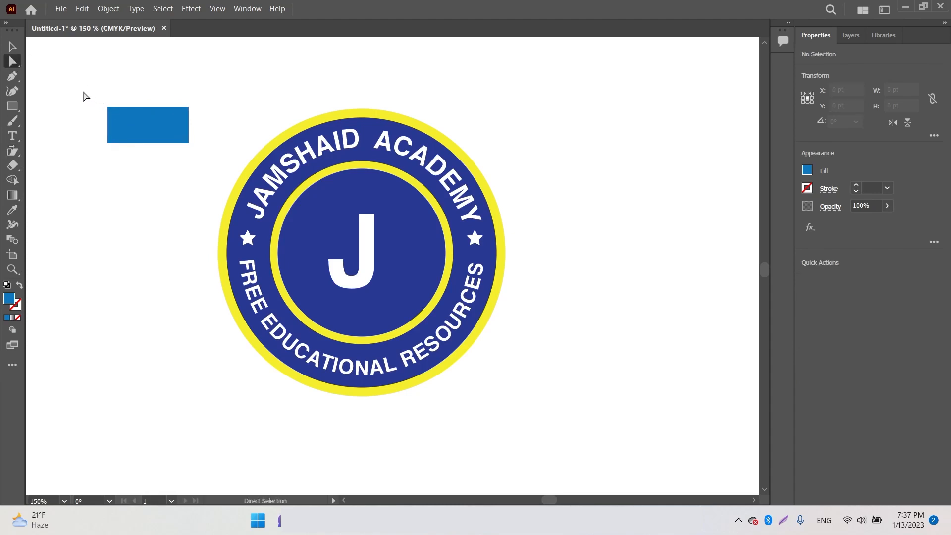
pyautogui.moveTo(198, 120); pyautogui.dragTo(198, 120)
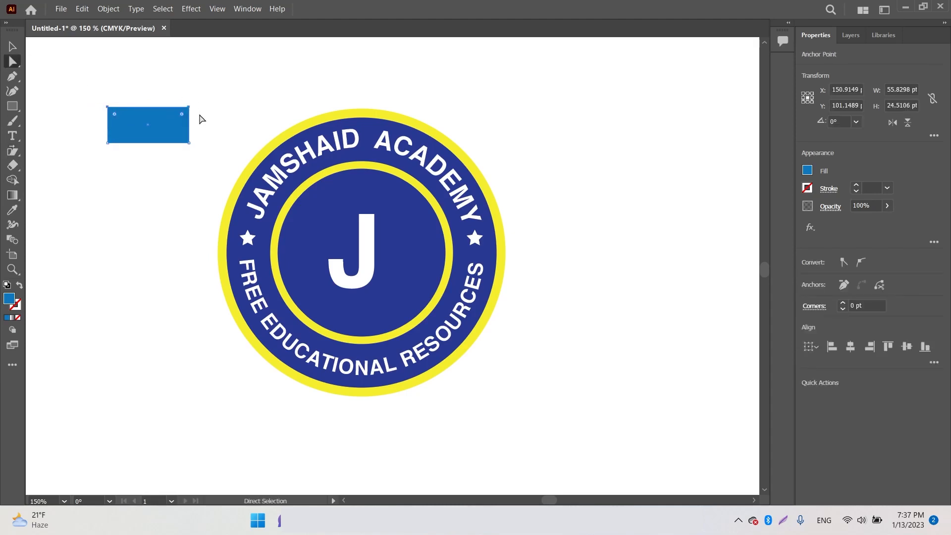
pyautogui.press('Right')
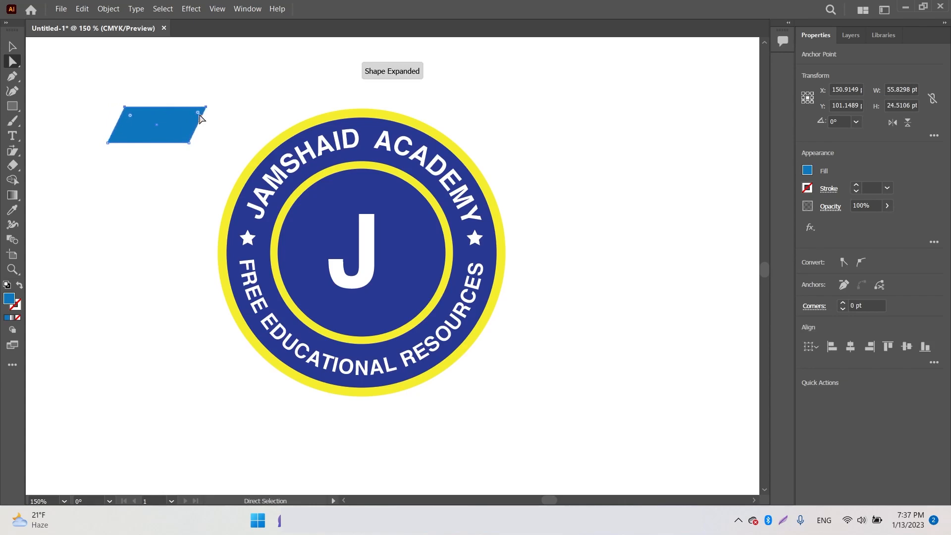
pyautogui.press('Right')
pyautogui.press('Right')
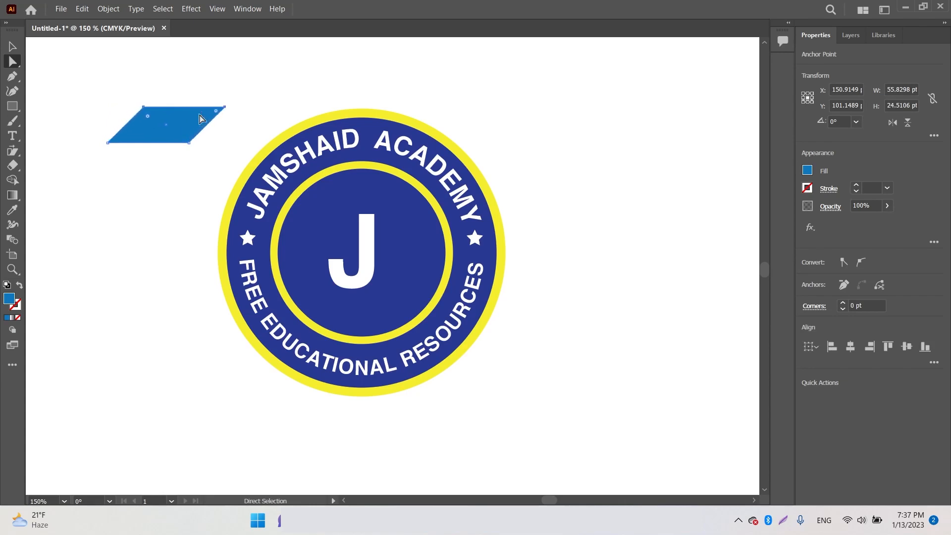
pyautogui.press('Right')
pyautogui.press('Right')
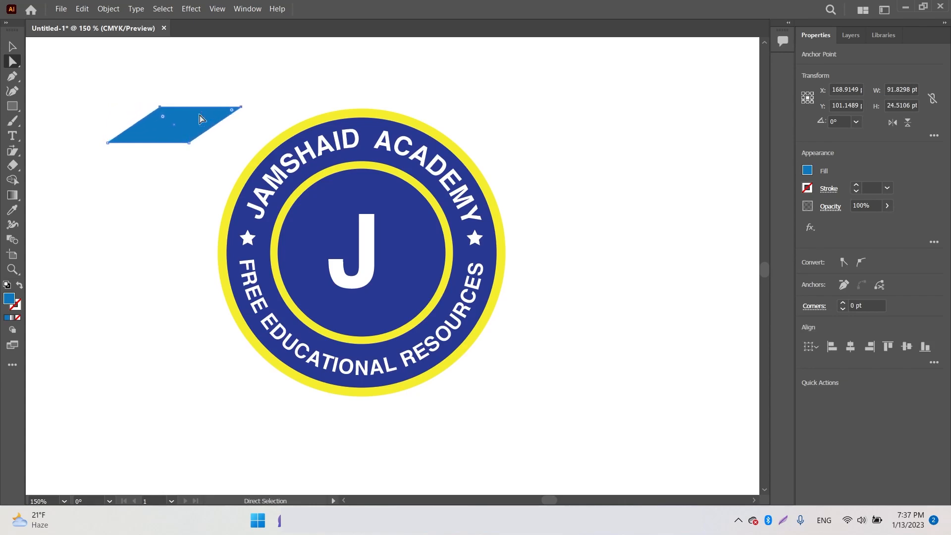
pyautogui.press('Right')
pyautogui.press('Right')
pyautogui.press('Right')
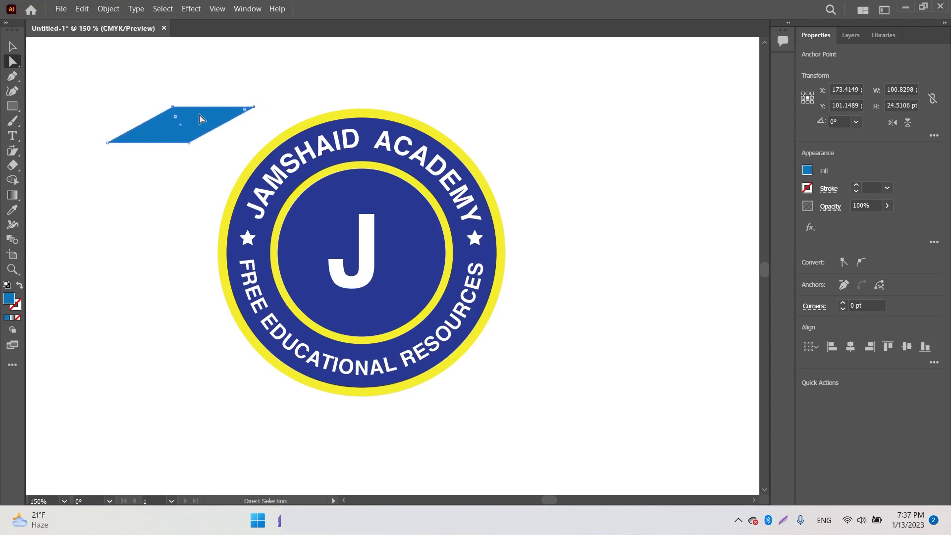
pyautogui.press('Down')
pyautogui.press('Down')
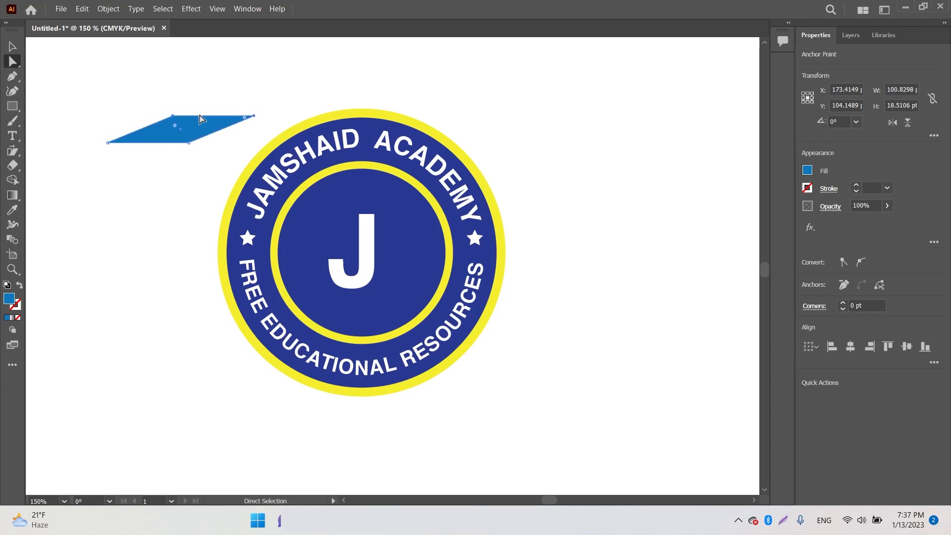
# Rotate the blue parallelogram clockwise to 352.65° so that it lies like a flat diamond
pyautogui.click(12, 46)
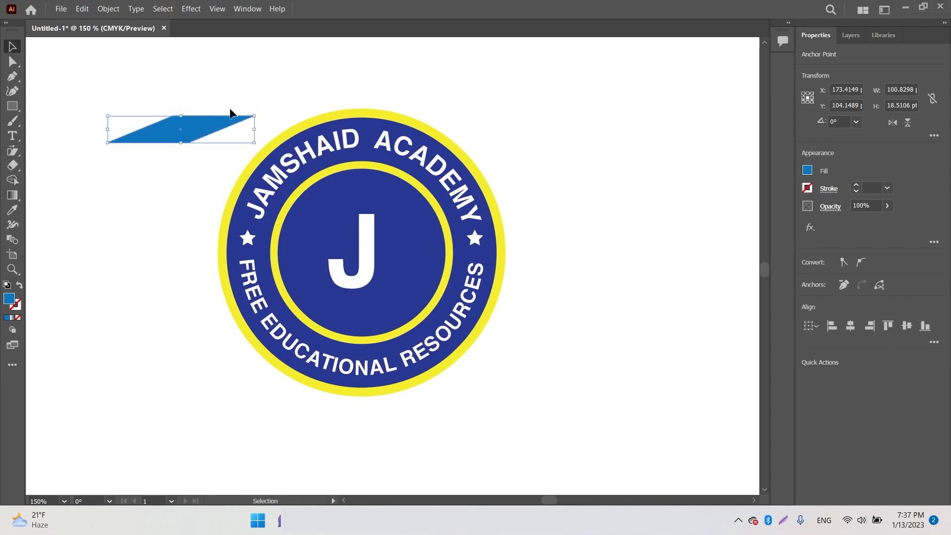
pyautogui.moveTo(259, 111); pyautogui.dragTo(200, 124)
pyautogui.click(271, 99)
# Align the diamond's top and bottom points on their horizontal centre
pyautogui.click(12, 61)
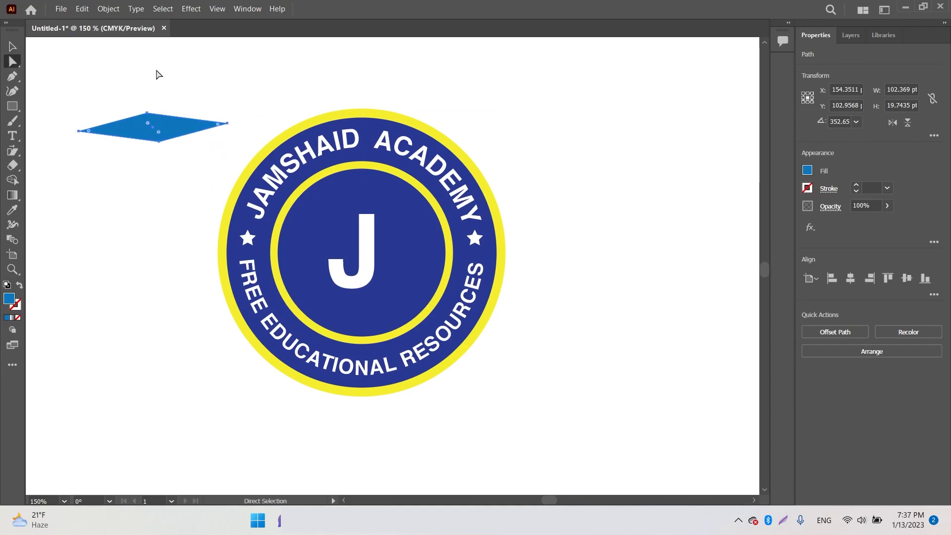
pyautogui.moveTo(137, 94); pyautogui.dragTo(171, 157)
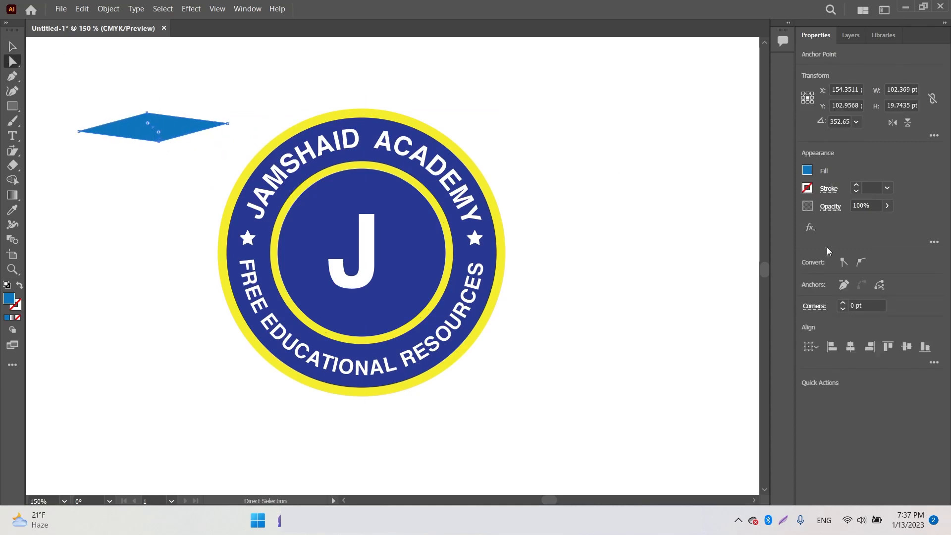
pyautogui.click(848, 348)
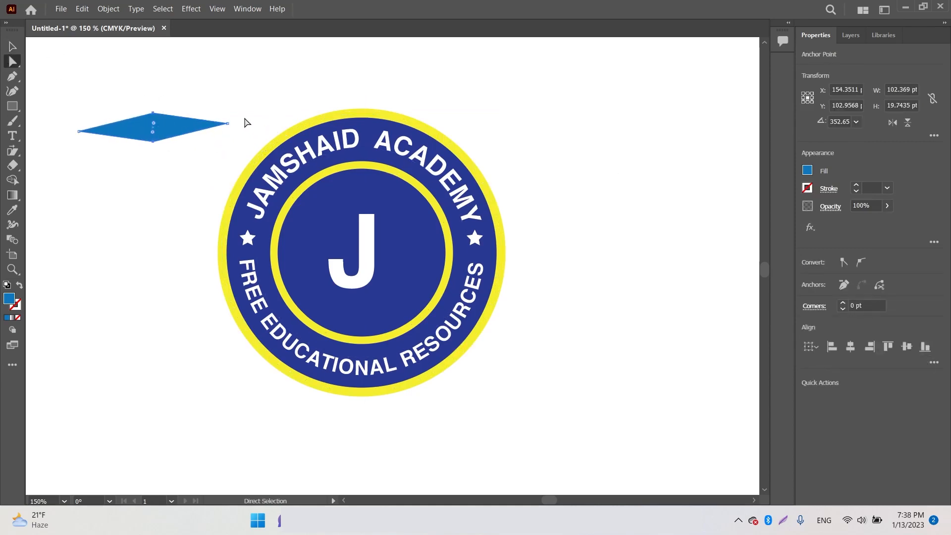
# Try to align the diamond's left and right points on their vertical centre, undoing each attempt
pyautogui.hotkey('ctrl', 'a')
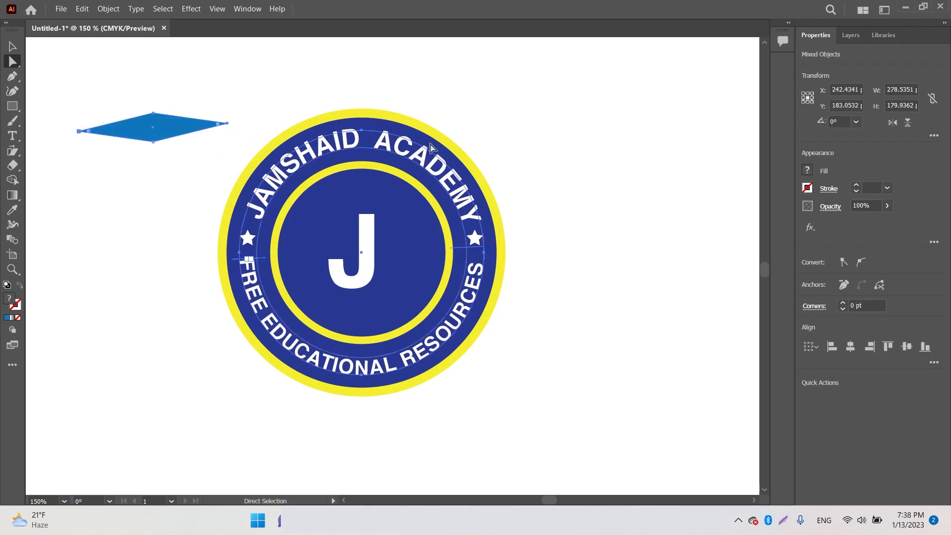
pyautogui.click(906, 346)
pyautogui.hotkey('ctrl', 'z')
pyautogui.click(609, 223)
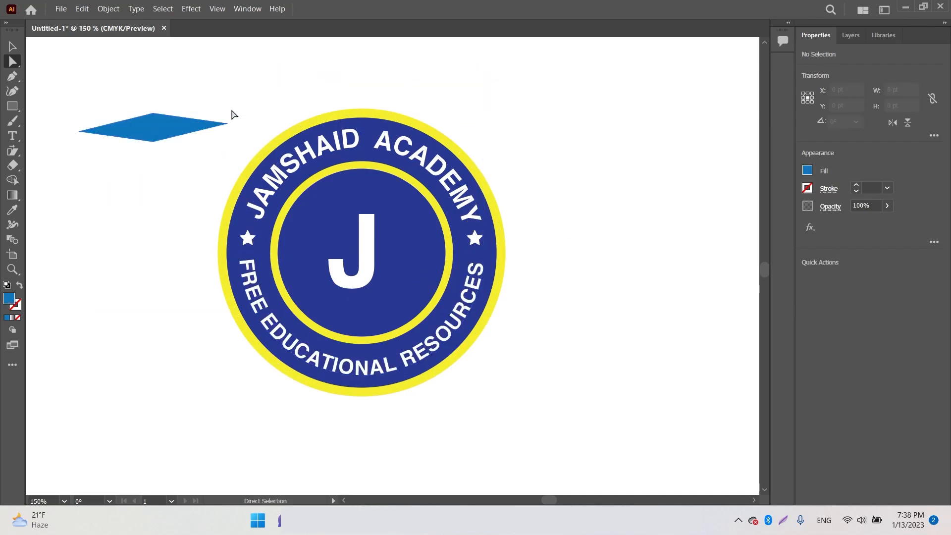
pyautogui.hotkey('ctrl', 'a')
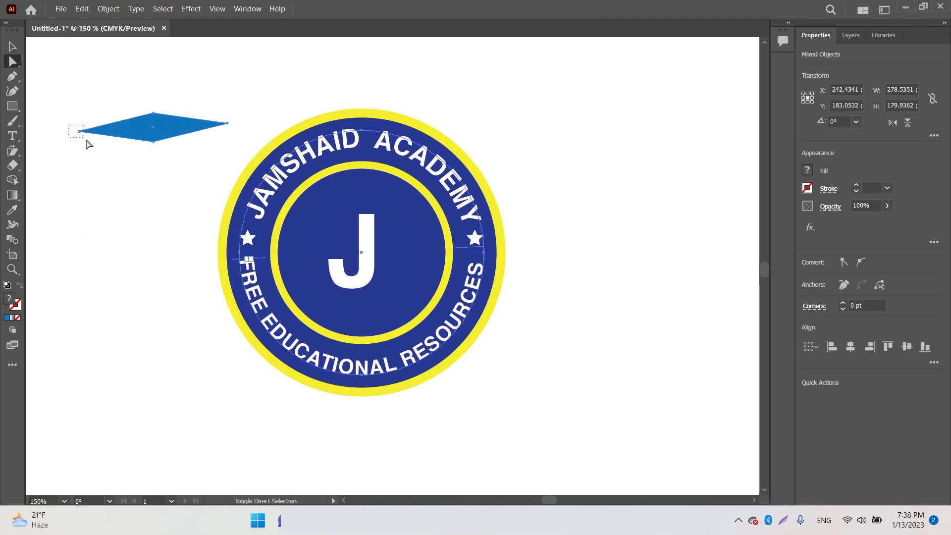
pyautogui.click(906, 347)
pyautogui.hotkey('ctrl', 'z')
pyautogui.click(690, 213)
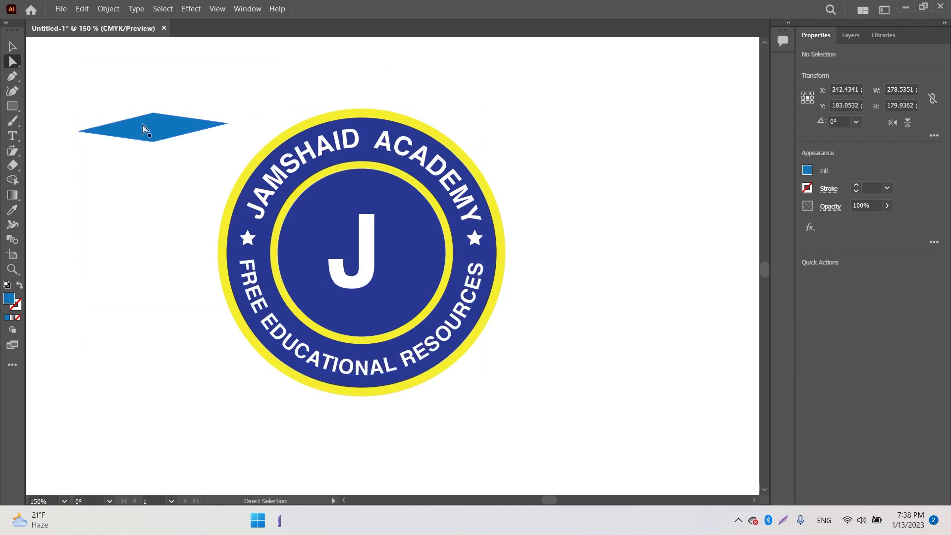
# Move the diamond slightly up and left, and align its left and right points on their vertical centre
pyautogui.moveTo(163, 141); pyautogui.dragTo(143, 135)
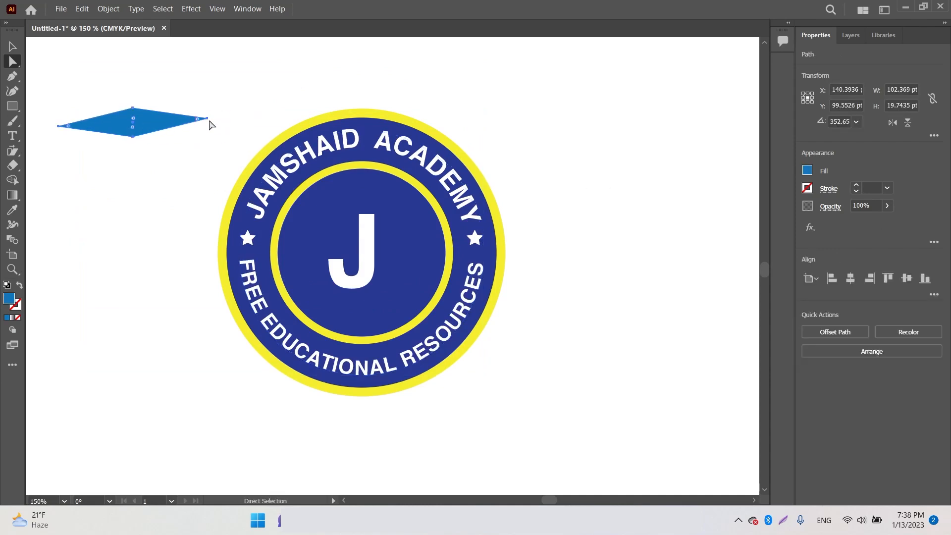
pyautogui.click(208, 119)
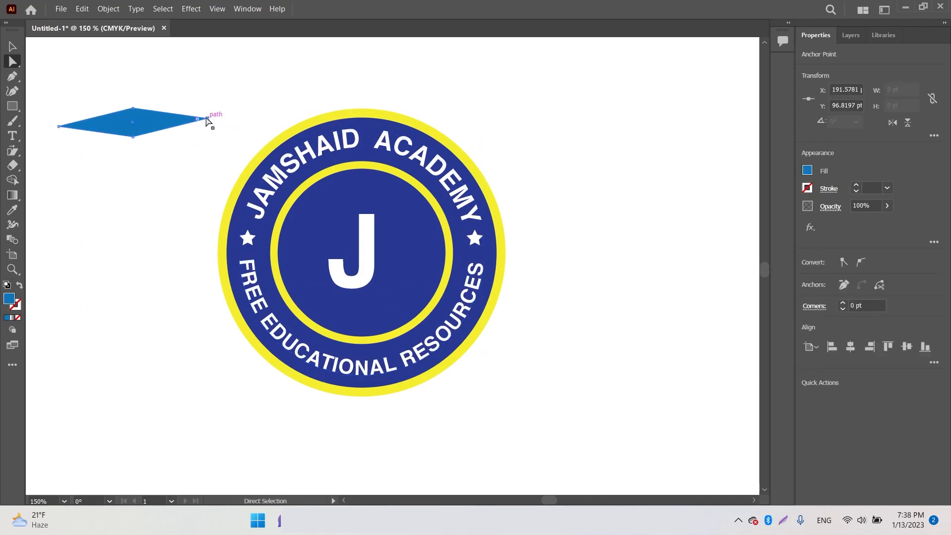
pyautogui.keyDown('shift'); pyautogui.click(59, 126); pyautogui.keyUp('shift')
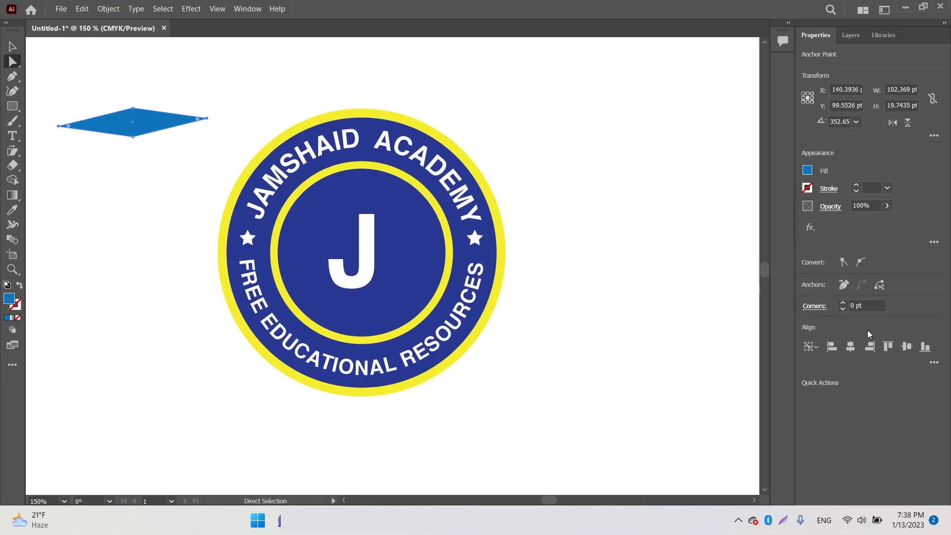
pyautogui.click(906, 347)
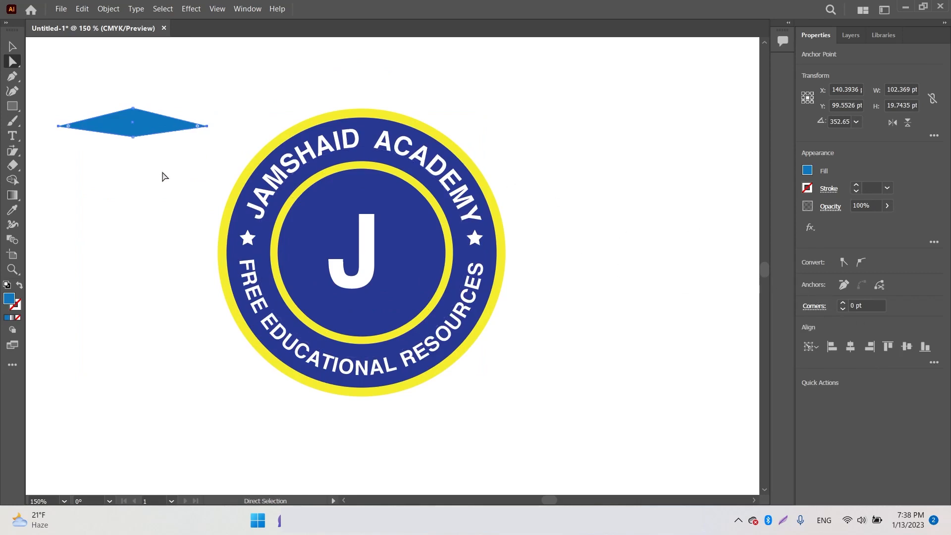
pyautogui.click(147, 167)
# Lower the diamond's bottom point to make the shape about 25 pt high, and move the diamond up and to the right
pyautogui.click(132, 136)
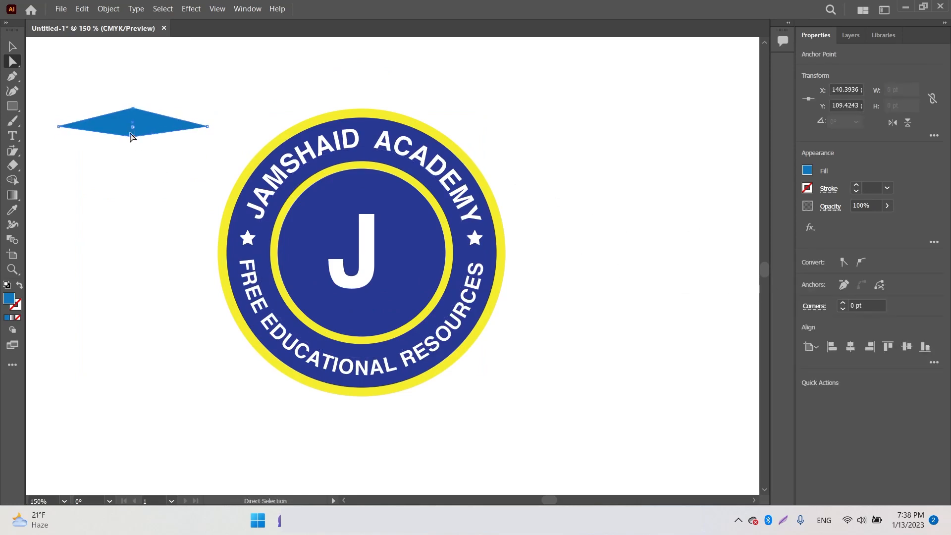
pyautogui.moveTo(133, 137); pyautogui.dragTo(132, 144)
pyautogui.click(133, 108)
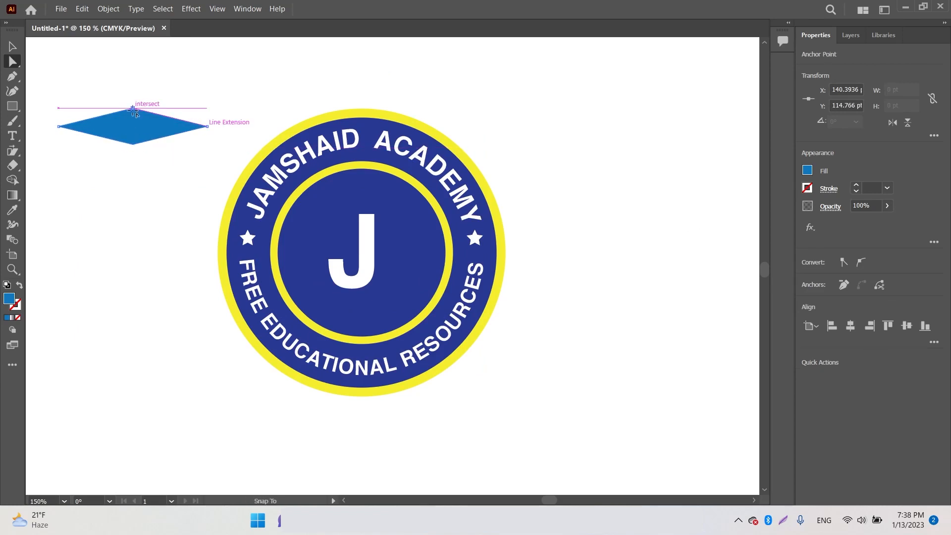
pyautogui.click(13, 46)
pyautogui.click(89, 68)
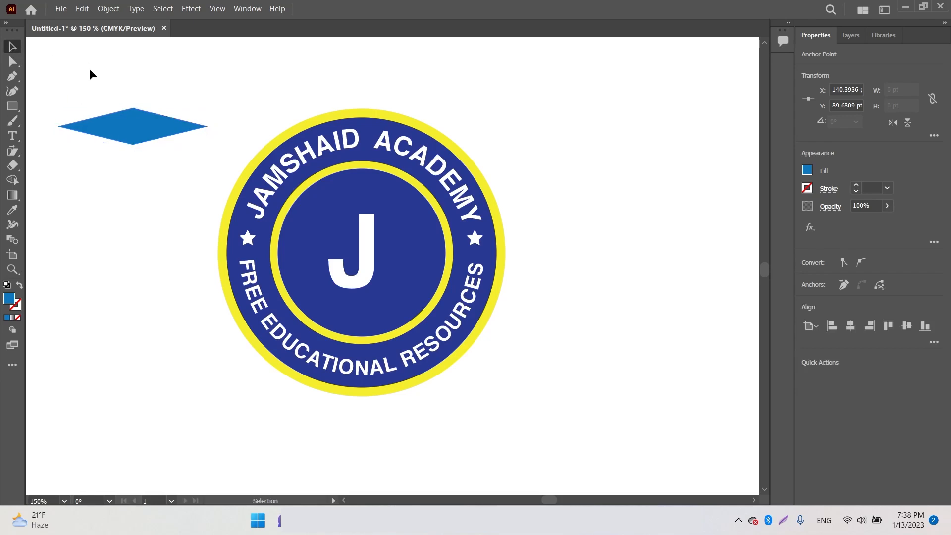
pyautogui.moveTo(141, 134); pyautogui.dragTo(192, 106)
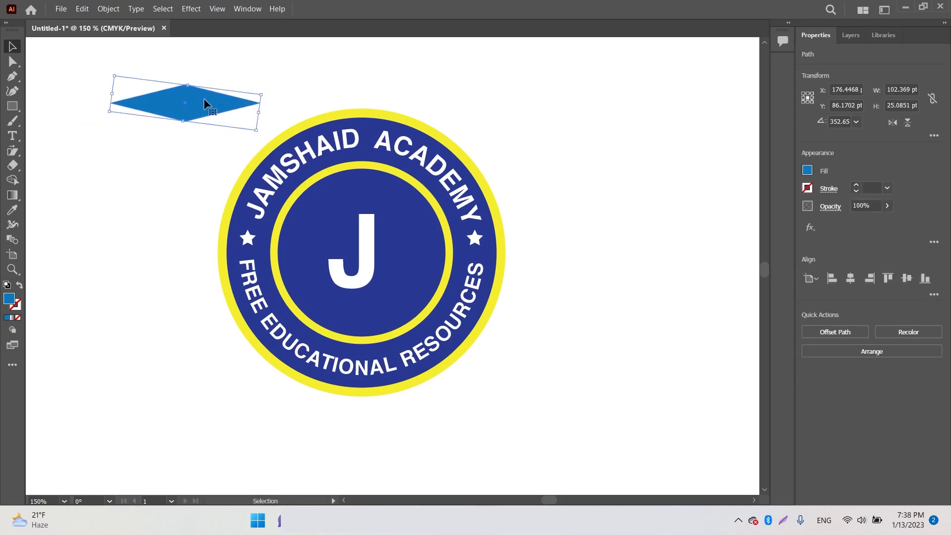
# Draw a blue rectangle overlapping the diamond's lower half and place it centrally beneath the diamond as a graduation cap base
pyautogui.click(13, 106)
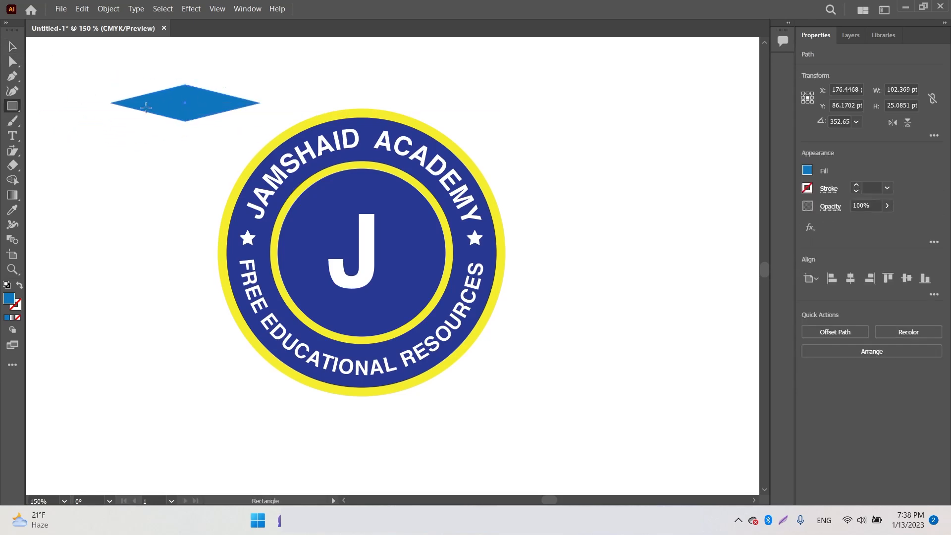
pyautogui.moveTo(146, 108); pyautogui.dragTo(228, 136)
pyautogui.press('v')
pyautogui.click(88, 107)
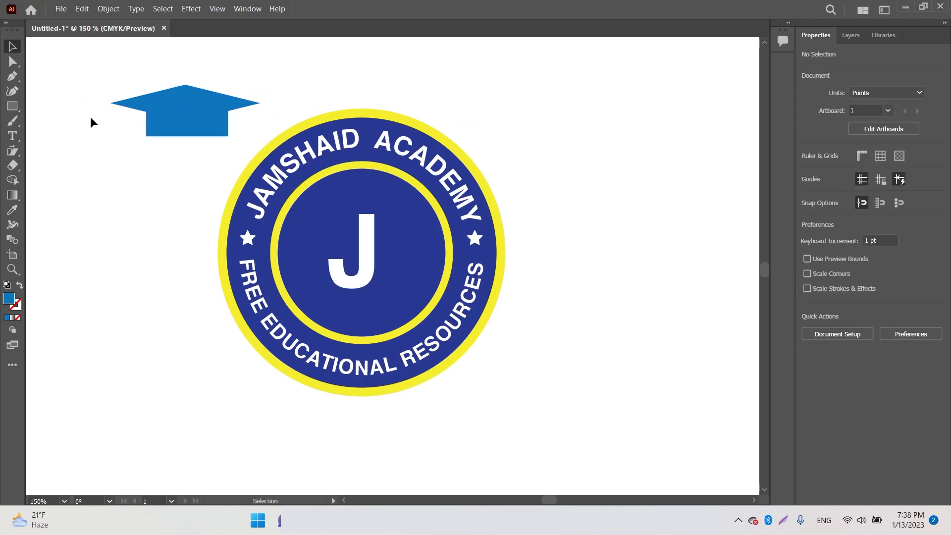
pyautogui.moveTo(176, 128); pyautogui.dragTo(179, 147)
pyautogui.click(172, 186)
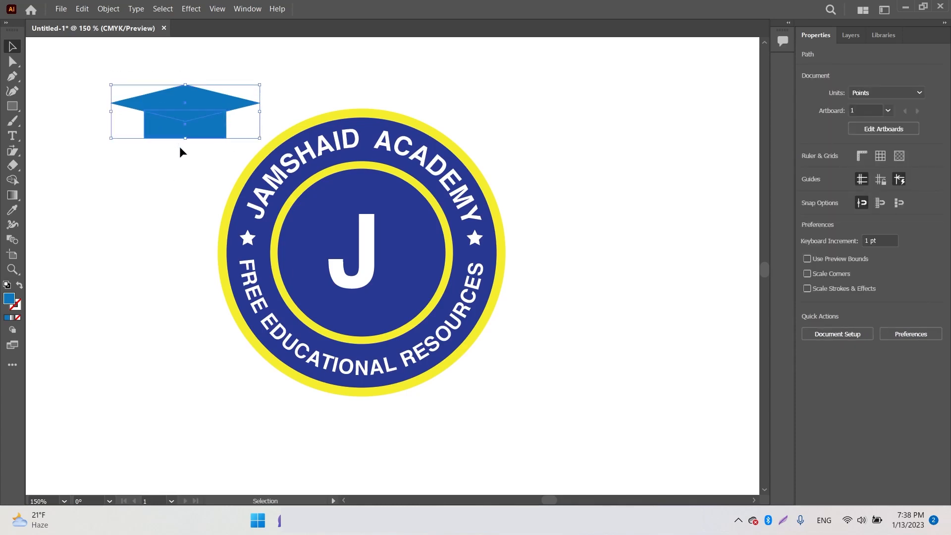
# Unite the diamond and the rectangle into a single graduation cap shape
pyautogui.click(161, 145)
pyautogui.click(168, 136)
pyautogui.moveTo(124, 80); pyautogui.dragTo(173, 147)
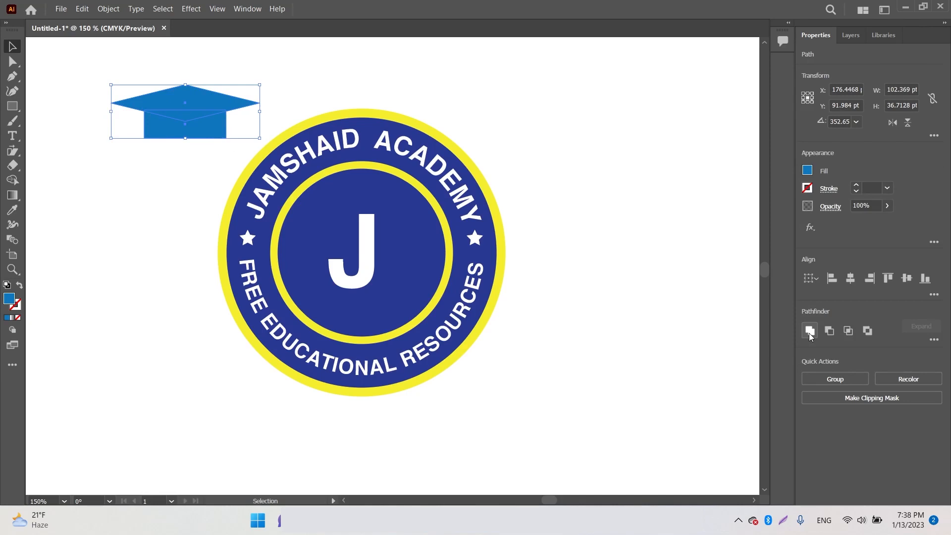
pyautogui.click(810, 331)
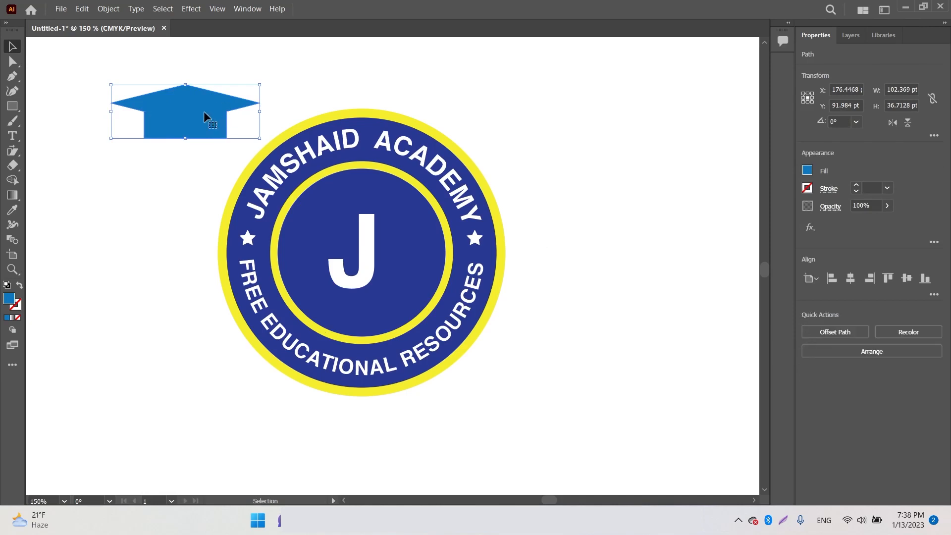
# Move the graduation cap onto the top of the J and scale it down to about 48 by 17 pt
pyautogui.moveTo(204, 111); pyautogui.dragTo(390, 202)
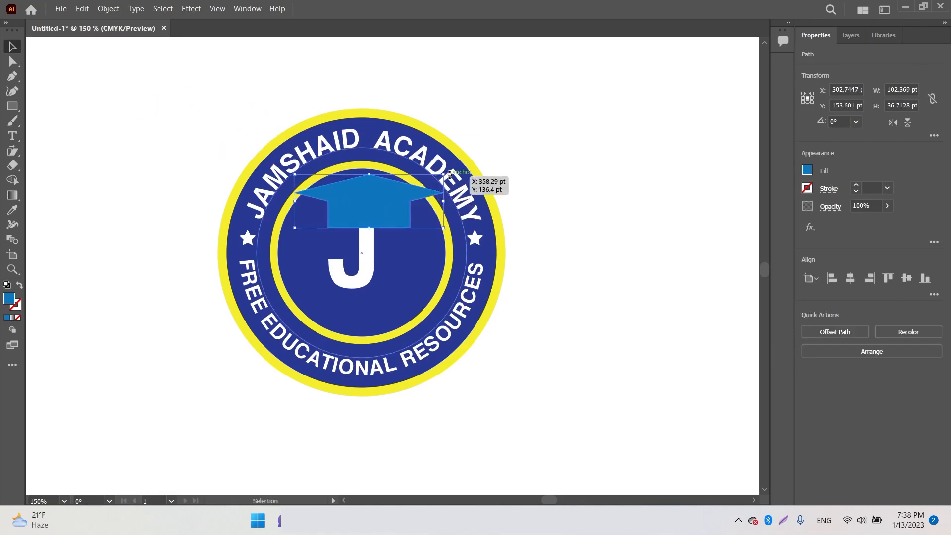
pyautogui.moveTo(444, 175); pyautogui.dragTo(370, 221)
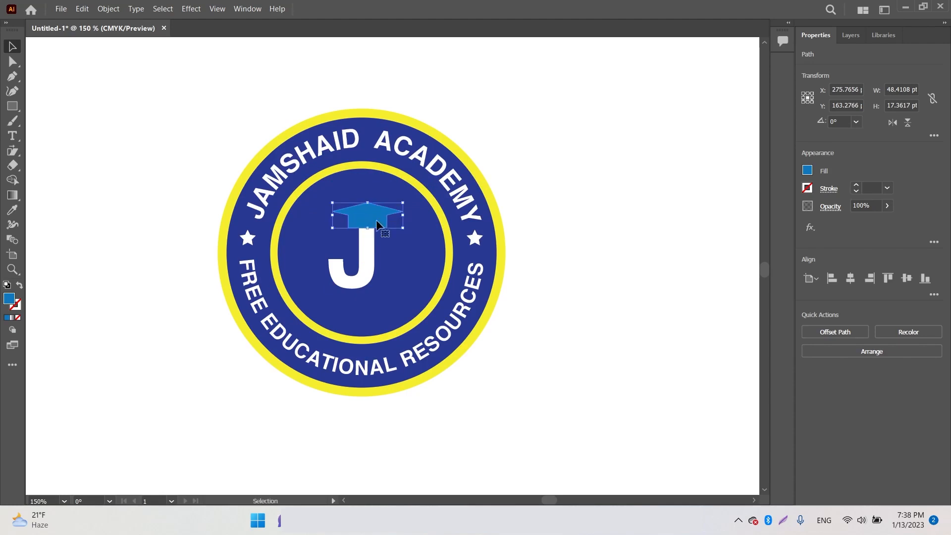
# Fill the graduation cap with white and deselect it
pyautogui.click(807, 170)
pyautogui.click(689, 215)
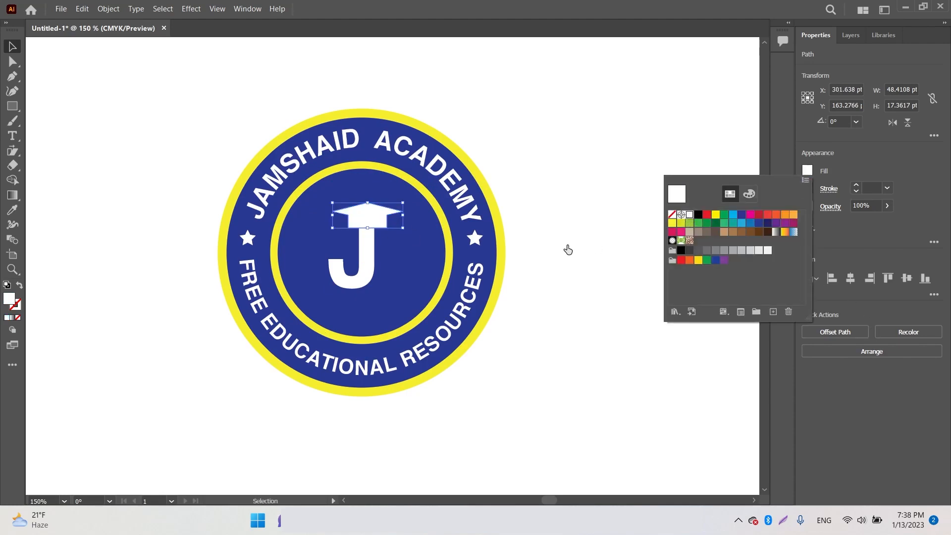
pyautogui.click(564, 245)
# Shorten the graduation cap's base by raising its two bottom corner points until the cap is about 13 pt high, and deselect it
pyautogui.press('z')
pyautogui.click(331, 233)
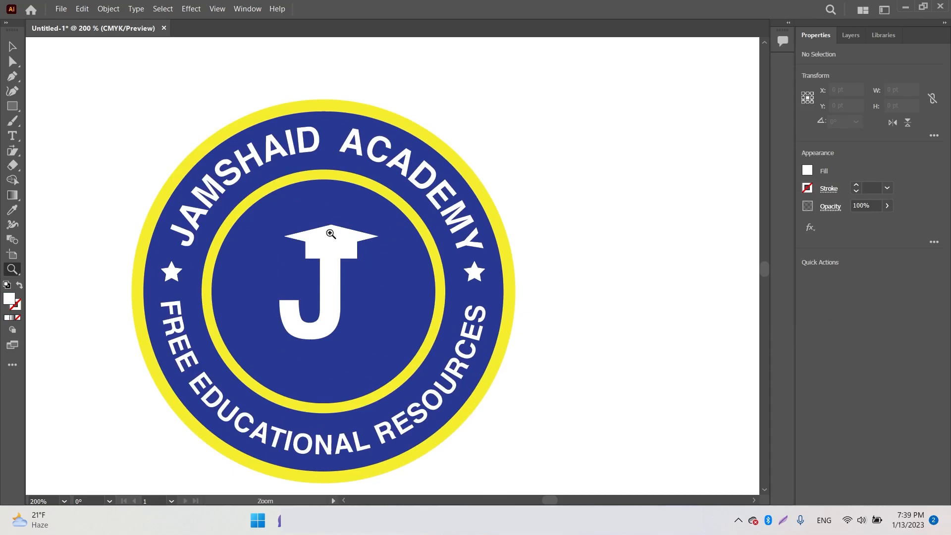
pyautogui.click(332, 266)
pyautogui.click(418, 266)
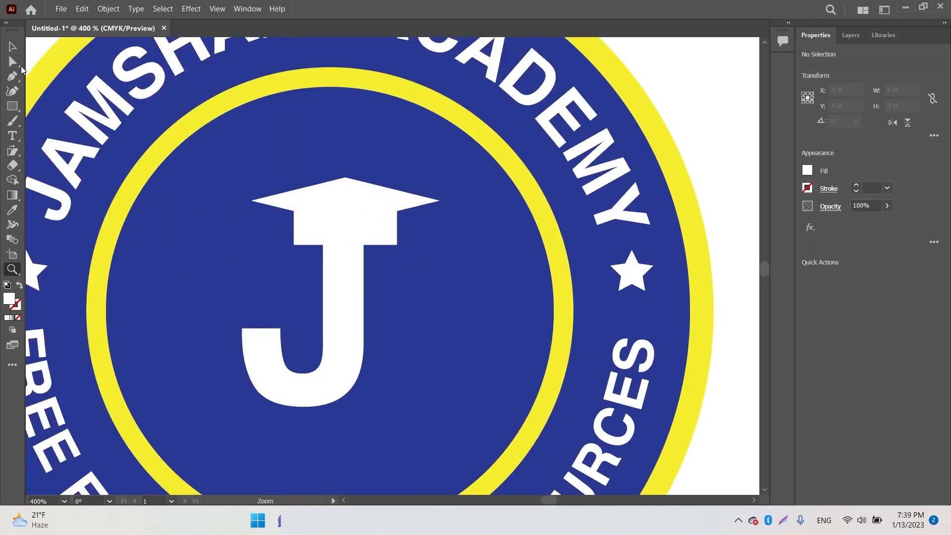
pyautogui.click(12, 61)
pyautogui.click(294, 245)
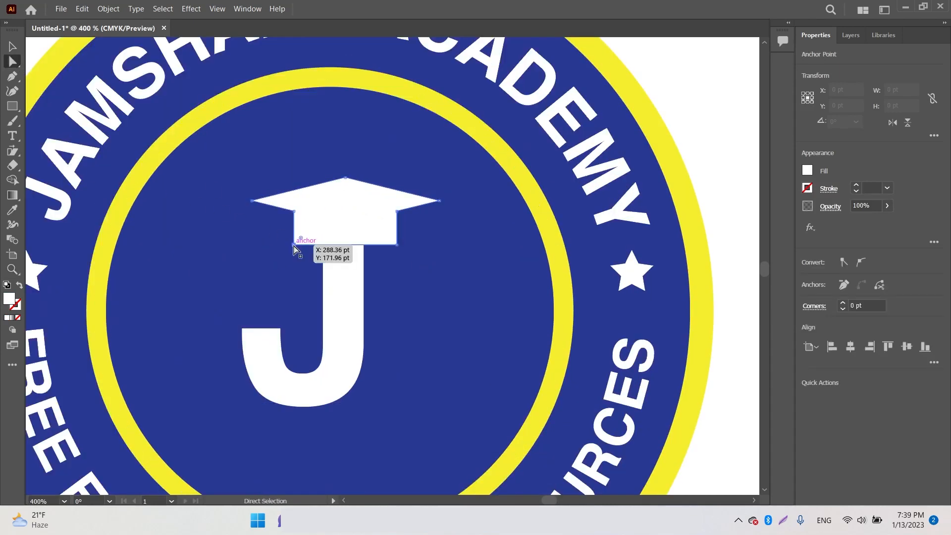
pyautogui.keyDown('shift'); pyautogui.click(397, 244); pyautogui.keyUp('shift')
pyautogui.moveTo(397, 244); pyautogui.dragTo(396, 228)
pyautogui.press('z')
pyautogui.keyDown('alt'); pyautogui.click(377, 263); pyautogui.keyUp('alt')
pyautogui.keyDown('alt'); pyautogui.click(378, 262); pyautogui.keyUp('alt')
pyautogui.keyDown('alt'); pyautogui.click(419, 289); pyautogui.keyUp('alt')
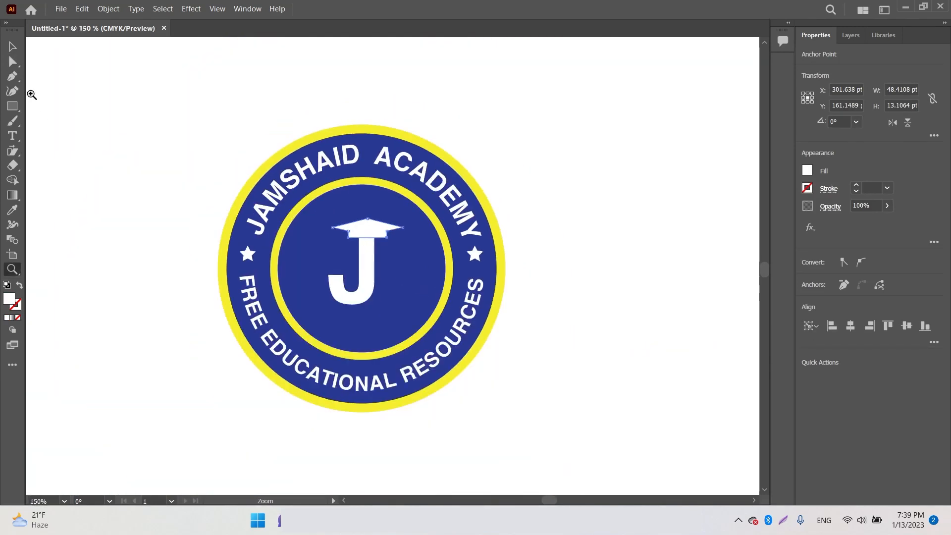
pyautogui.click(13, 49)
pyautogui.click(53, 77)
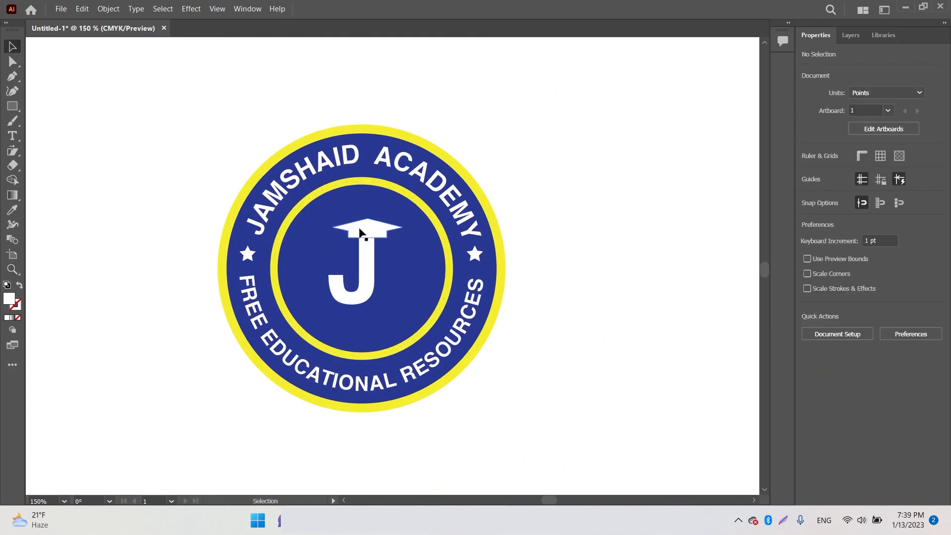
# Enlarge the J and its graduation cap together and reposition them at the centre of the inner circle
pyautogui.click(360, 232)
pyautogui.keyDown('shift'); pyautogui.click(370, 262); pyautogui.keyUp('shift')
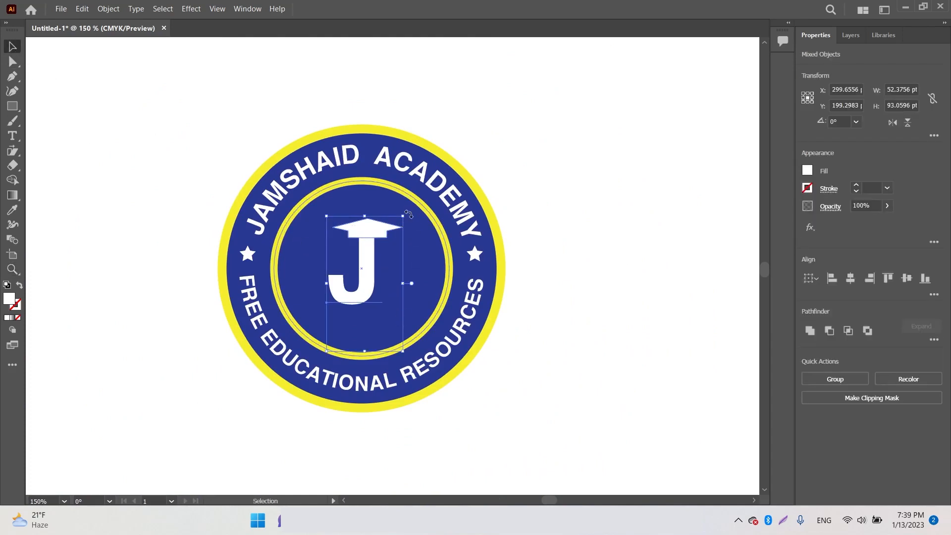
pyautogui.moveTo(404, 216)
pyautogui.mouseDown()
pyautogui.moveTo(424, 194)
pyautogui.moveTo(414, 201)
pyautogui.mouseUp()
pyautogui.moveTo(367, 247); pyautogui.dragTo(361, 261)
pyautogui.moveTo(400, 223); pyautogui.dragTo(380, 228)
pyautogui.click(494, 191)
pyautogui.click(377, 227)
pyautogui.click(513, 183)
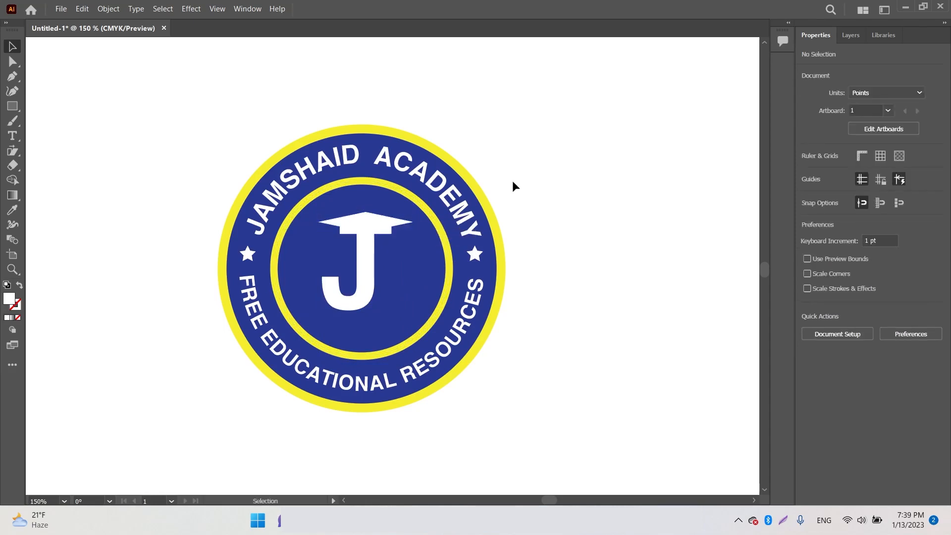
# Draw a thin white rectangle about 1 by 14 pt as a tassel cord hanging from the cap's left tip, nudged 1 pt left
pyautogui.press('z')
pyautogui.click(311, 177)
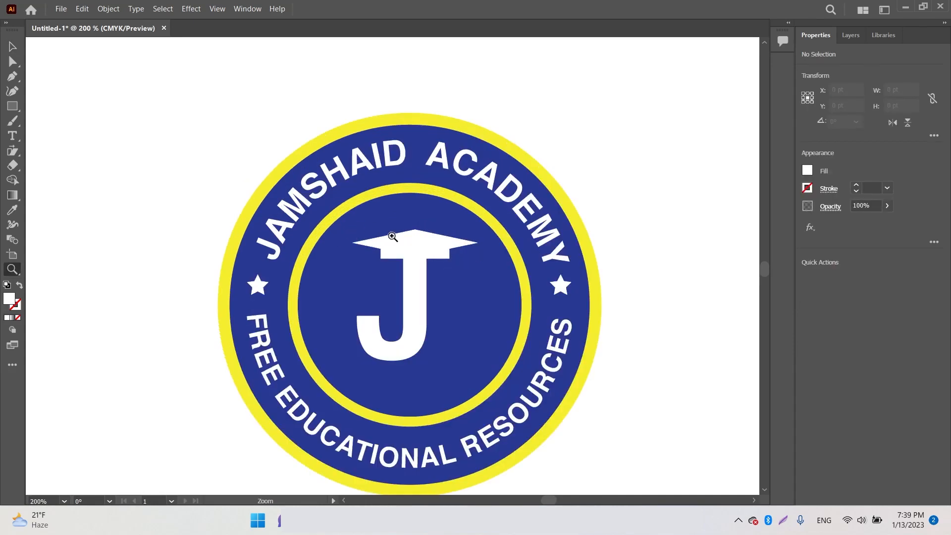
pyautogui.click(311, 178)
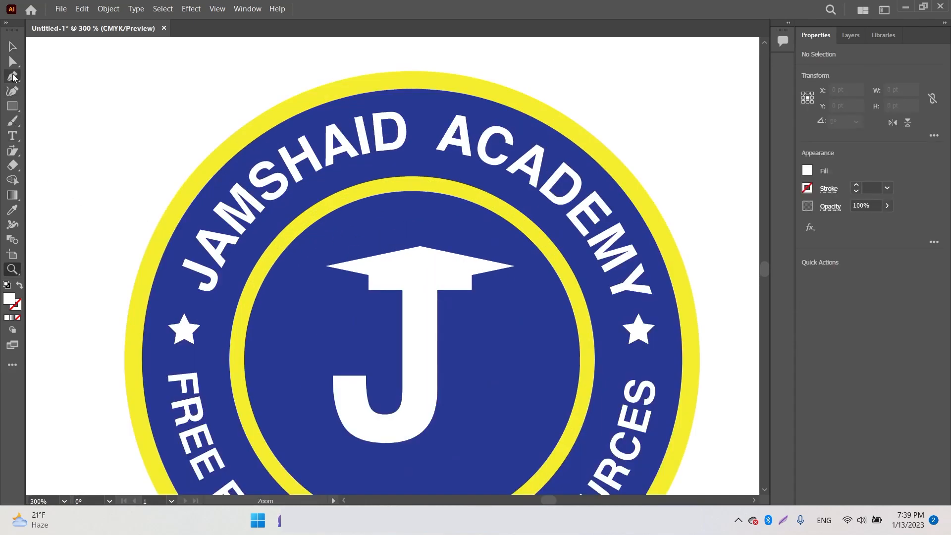
pyautogui.click(20, 109)
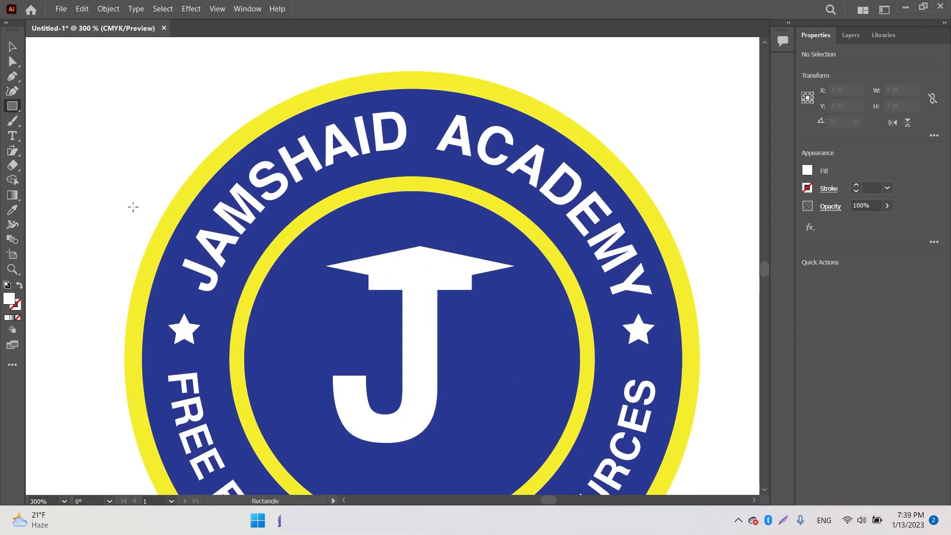
pyautogui.moveTo(330, 266); pyautogui.dragTo(331, 305)
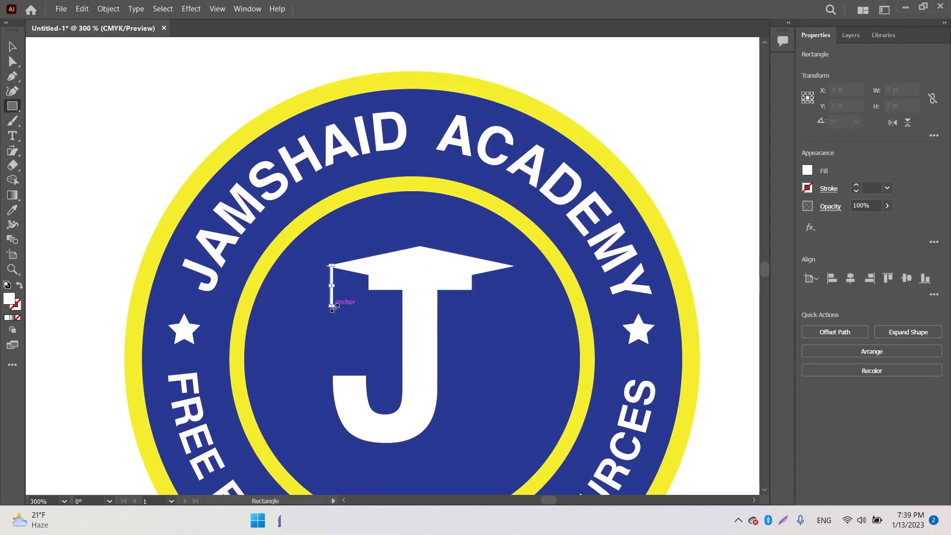
pyautogui.click(12, 46)
pyautogui.click(34, 68)
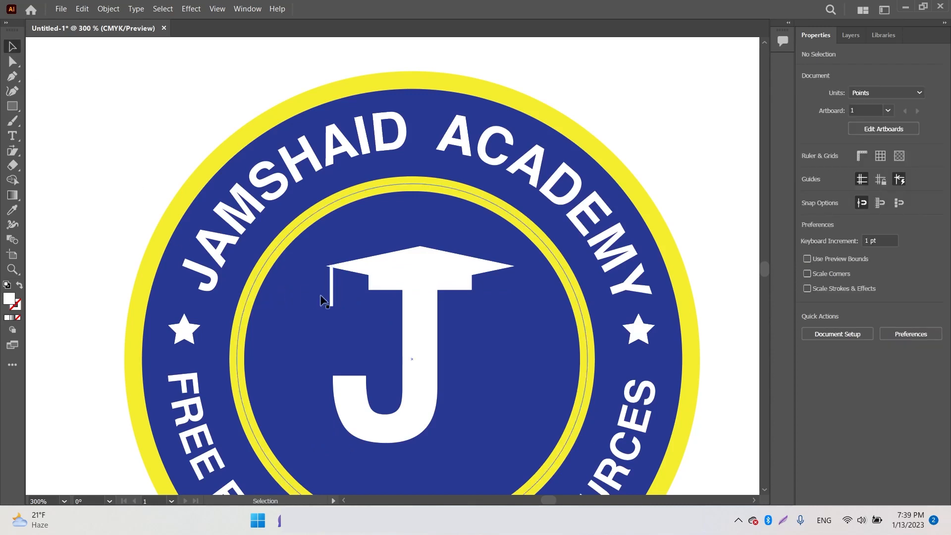
pyautogui.click(331, 301)
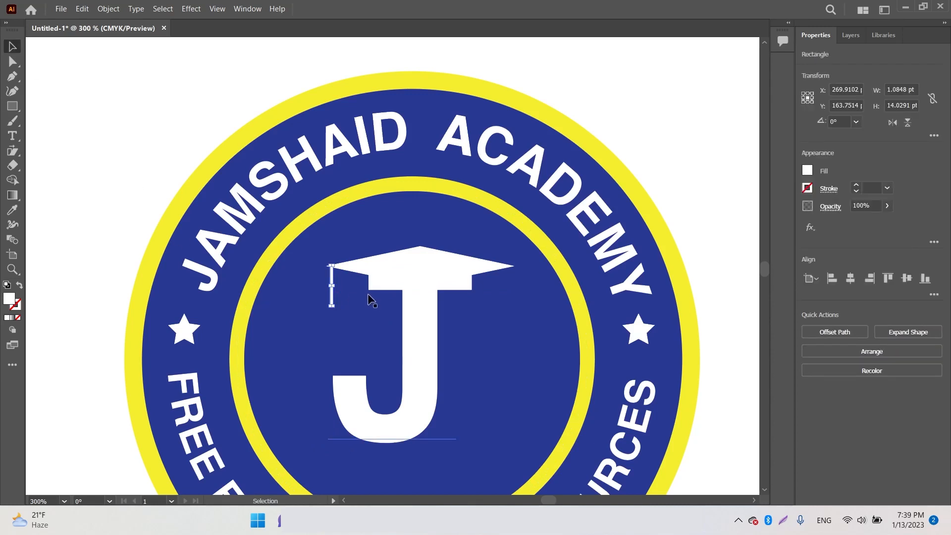
pyautogui.press('Left')
pyautogui.click(128, 148)
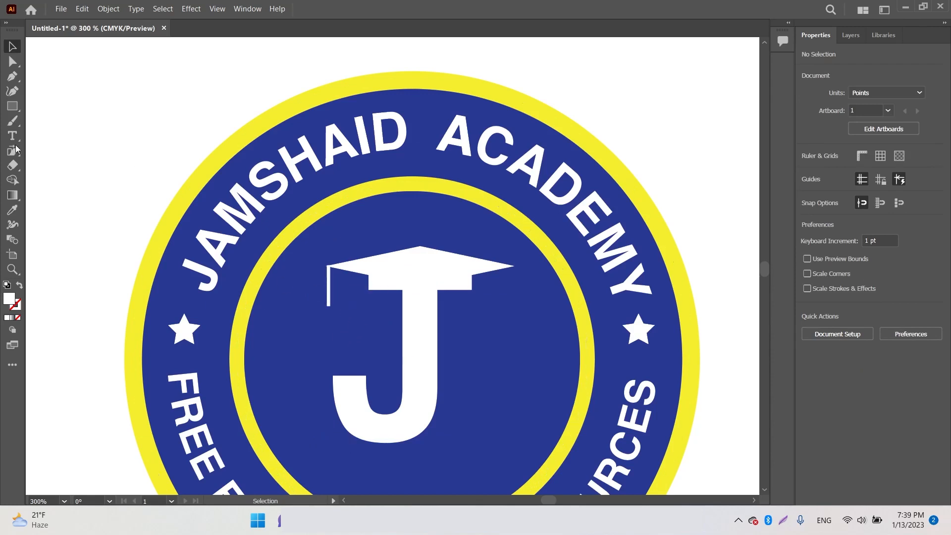
pyautogui.click(17, 109)
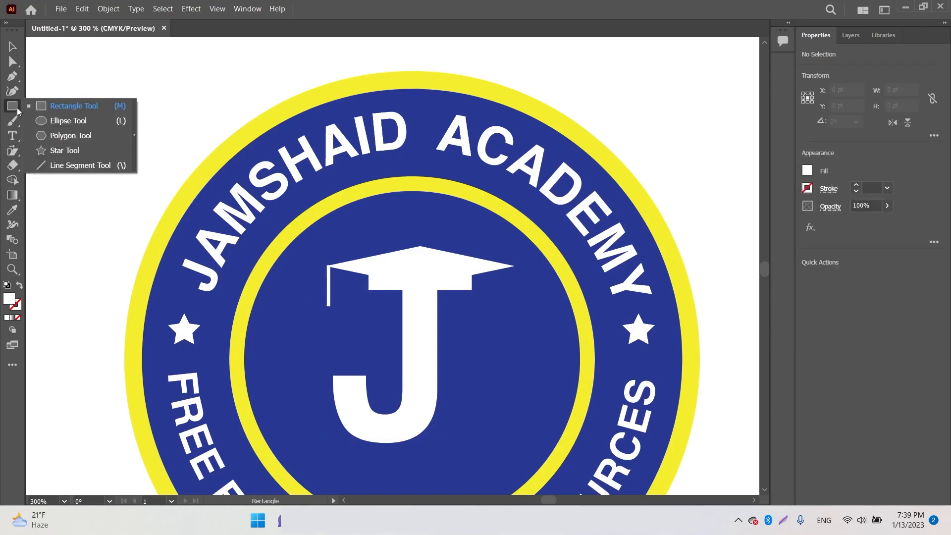
pyautogui.click(51, 141)
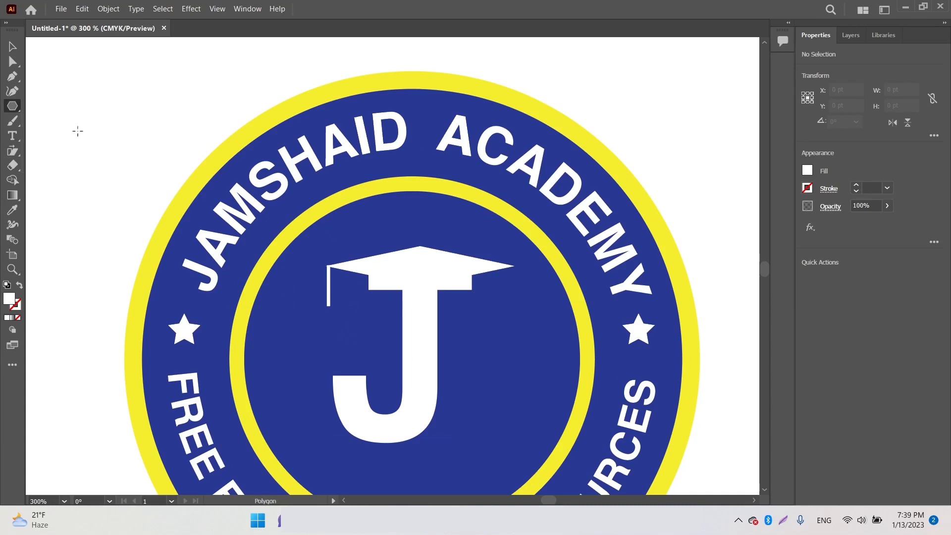
pyautogui.moveTo(78, 128)
pyautogui.mouseDown()
pyautogui.moveTo(89, 151)
pyautogui.moveTo(80, 130)
pyautogui.moveTo(82, 147)
pyautogui.mouseUp()
pyautogui.hotkey('alt', 'shift')
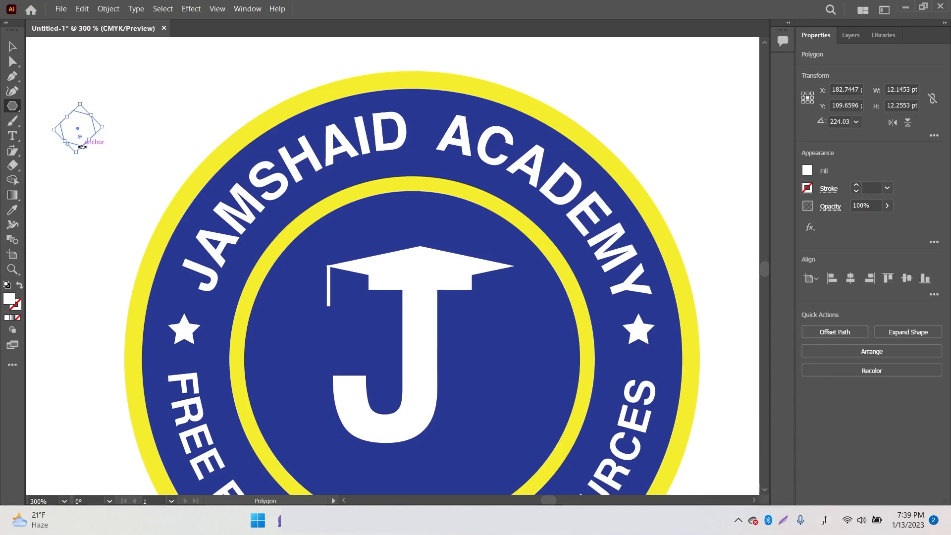
pyautogui.press('Delete')
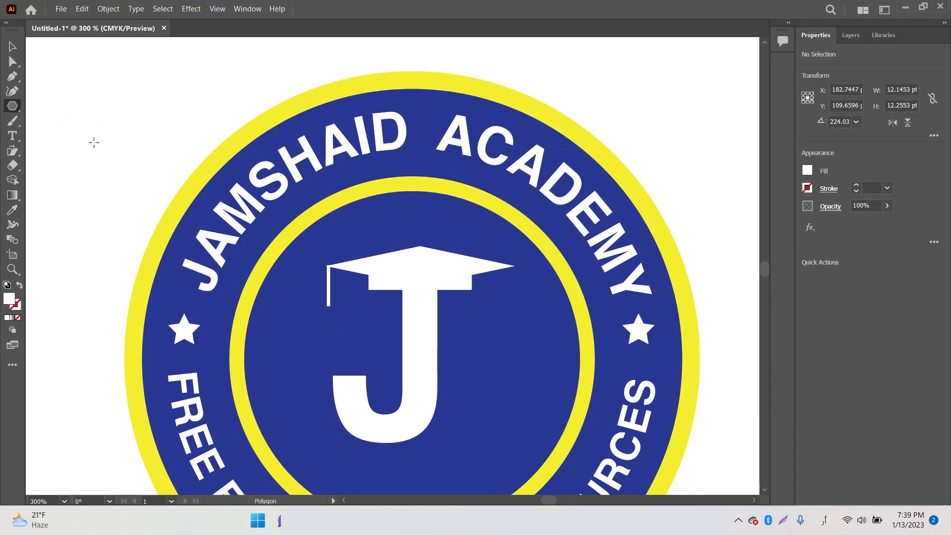
# Draw a small irregular white tassel shape with the Pen tool just below the lower end of the cord
pyautogui.click(13, 90)
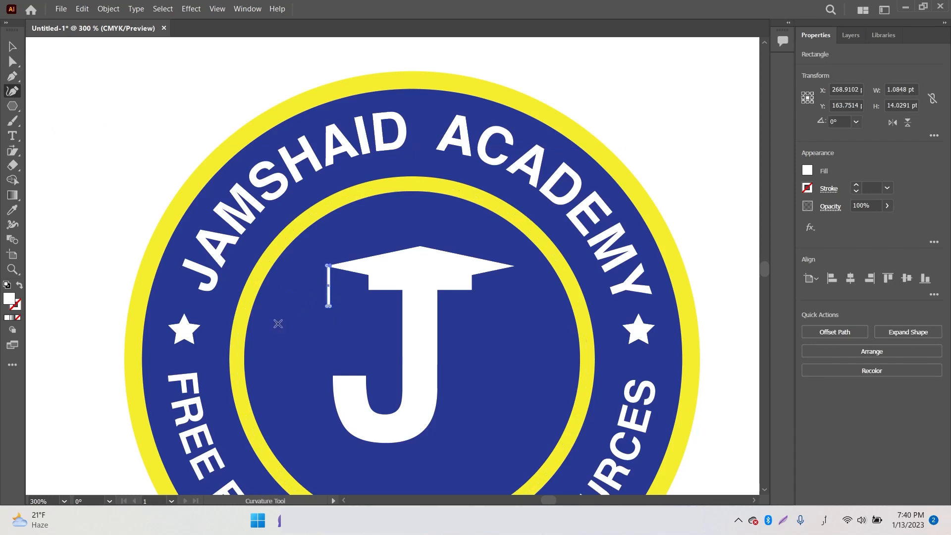
pyautogui.click(12, 78)
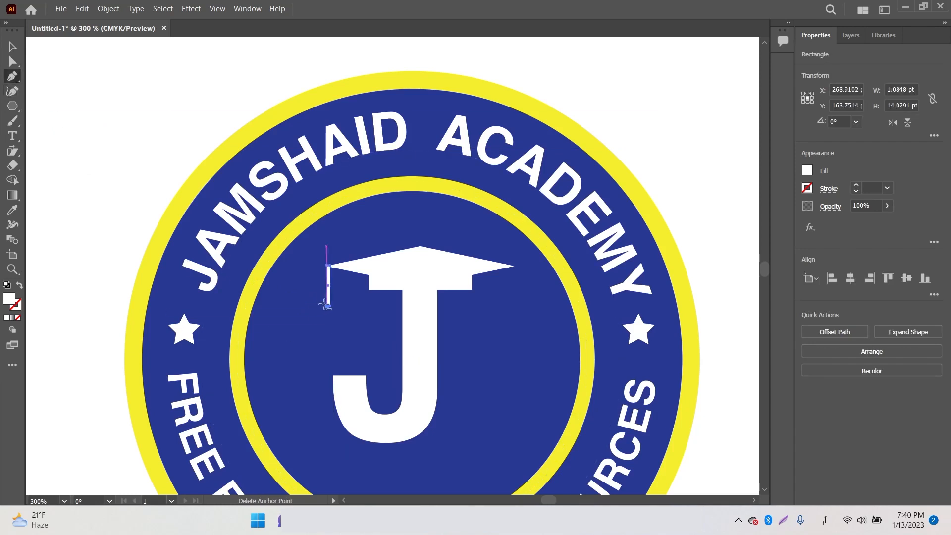
pyautogui.press('z')
pyautogui.click(339, 297)
pyautogui.click(393, 270)
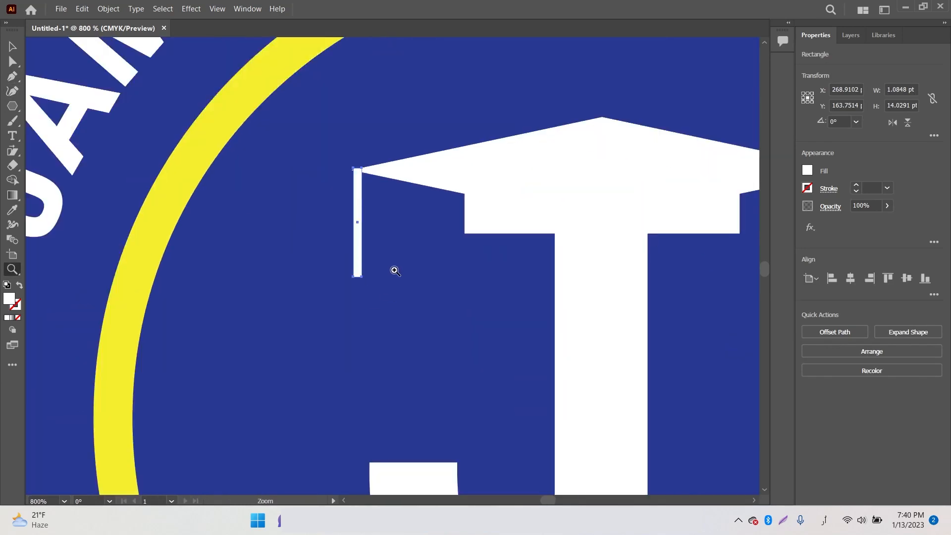
pyautogui.click(16, 80)
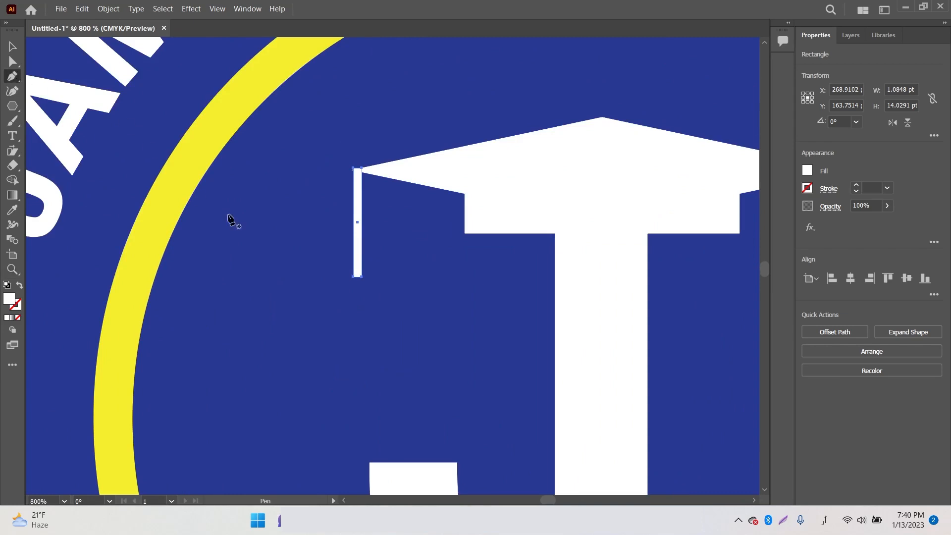
pyautogui.click(356, 276)
pyautogui.click(340, 289)
pyautogui.click(340, 296)
pyautogui.click(346, 299)
pyautogui.click(349, 294)
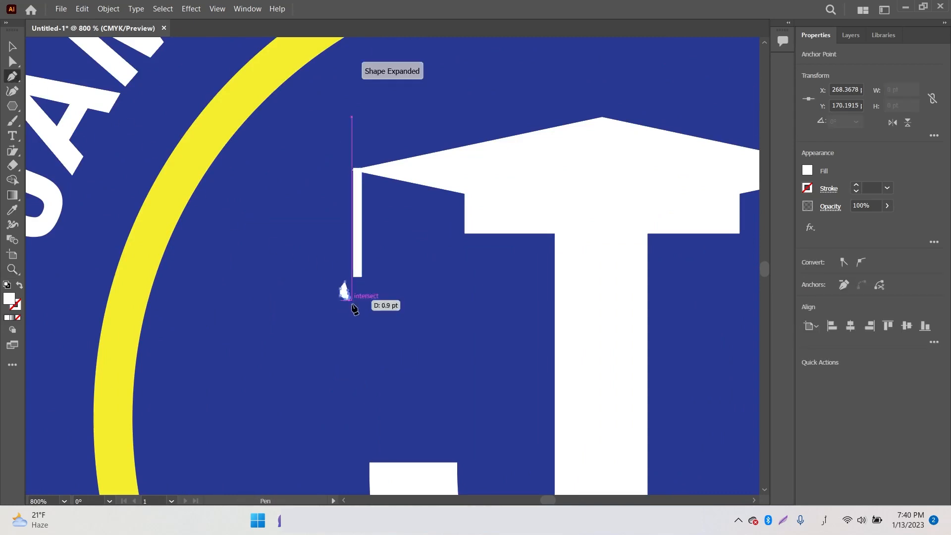
pyautogui.click(352, 304)
pyautogui.click(351, 316)
pyautogui.click(345, 309)
pyautogui.click(362, 300)
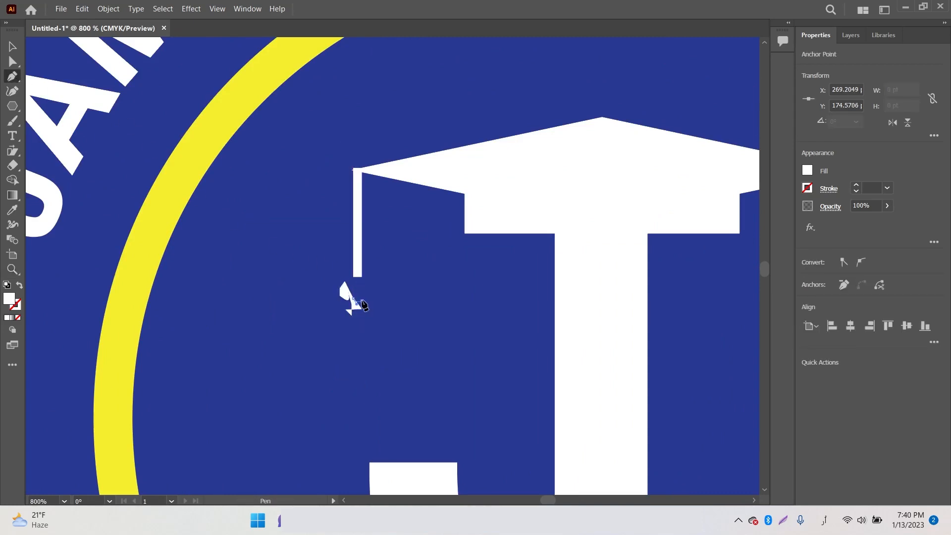
pyautogui.click(366, 298)
pyautogui.click(365, 292)
pyautogui.click(370, 292)
pyautogui.click(369, 285)
pyautogui.click(357, 281)
pyautogui.click(355, 291)
pyautogui.click(347, 281)
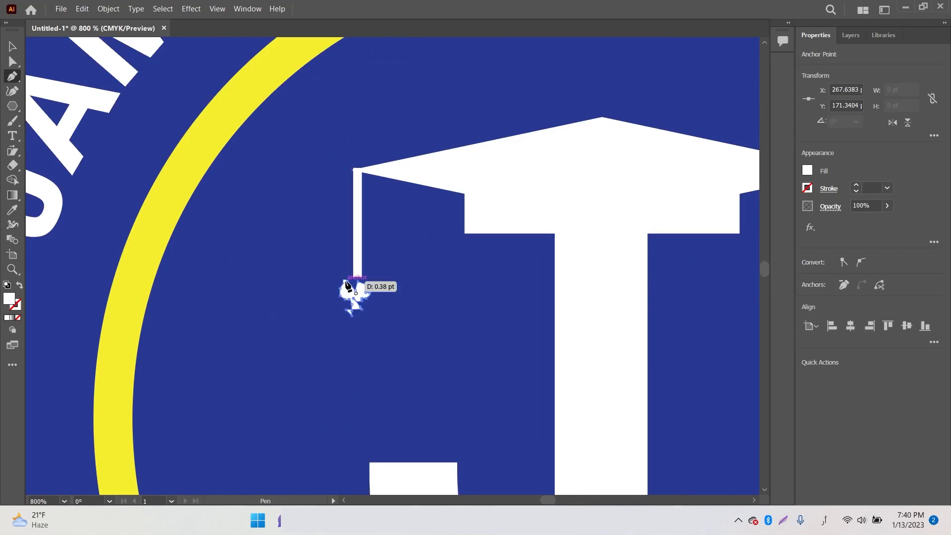
pyautogui.click(348, 281)
# Move the tassel shape up so it overlaps the lower end of the cord, and clear the selection
pyautogui.click(12, 46)
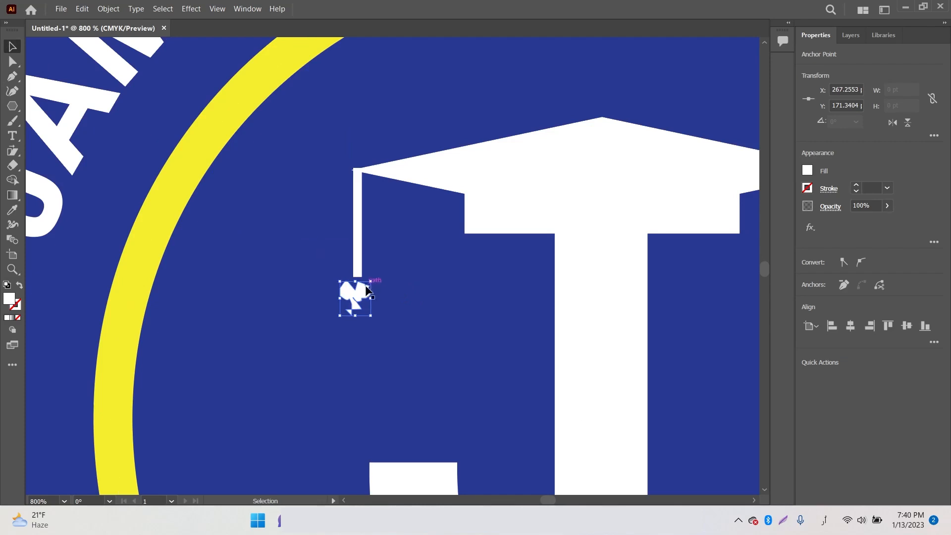
pyautogui.moveTo(364, 293); pyautogui.dragTo(365, 278)
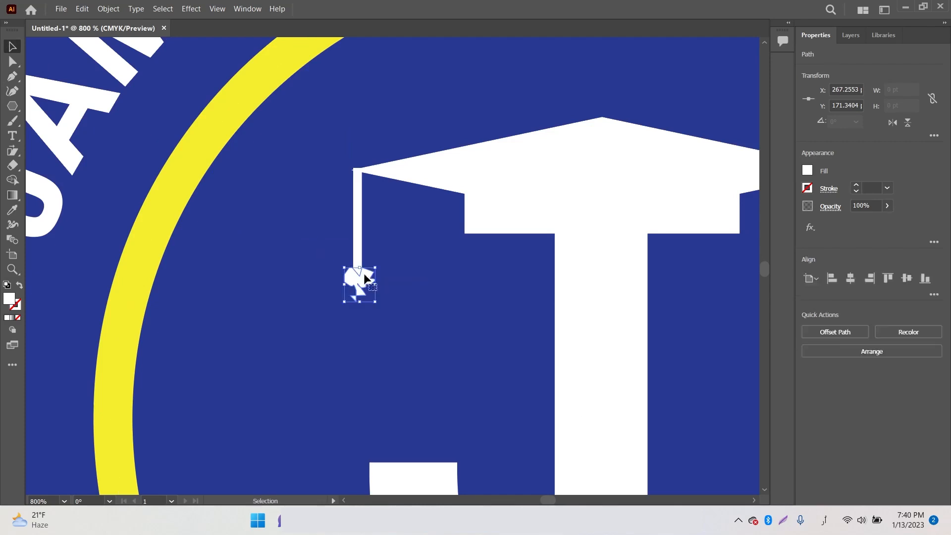
pyautogui.click(114, 206)
pyautogui.press('z')
pyautogui.keyDown('alt'); pyautogui.click(481, 301); pyautogui.keyUp('alt')
pyautogui.keyDown('alt'); pyautogui.click(480, 301); pyautogui.keyUp('alt')
pyautogui.keyDown('alt'); pyautogui.click(399, 281); pyautogui.keyUp('alt')
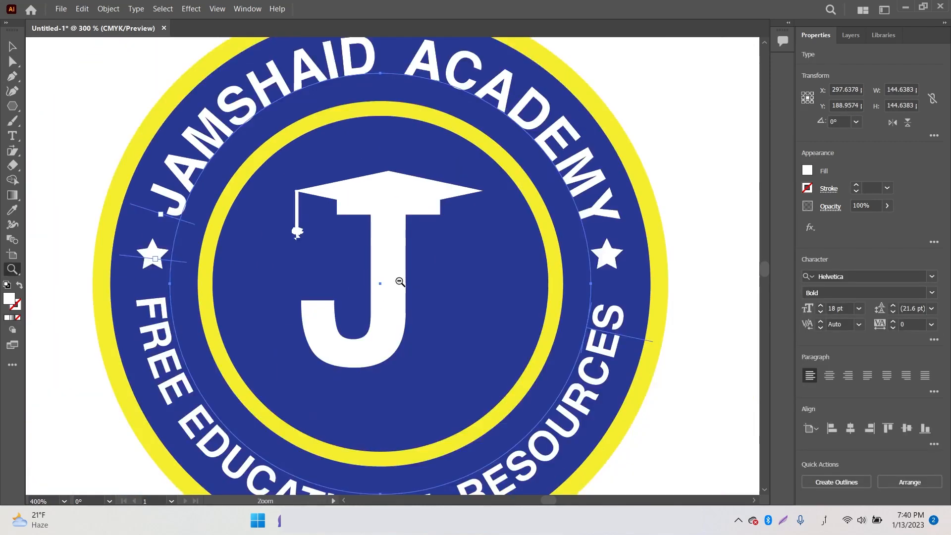
pyautogui.keyDown('alt'); pyautogui.click(399, 280); pyautogui.keyUp('alt')
pyautogui.keyDown('alt'); pyautogui.click(399, 280); pyautogui.keyUp('alt')
pyautogui.click(399, 281)
pyautogui.press('v')
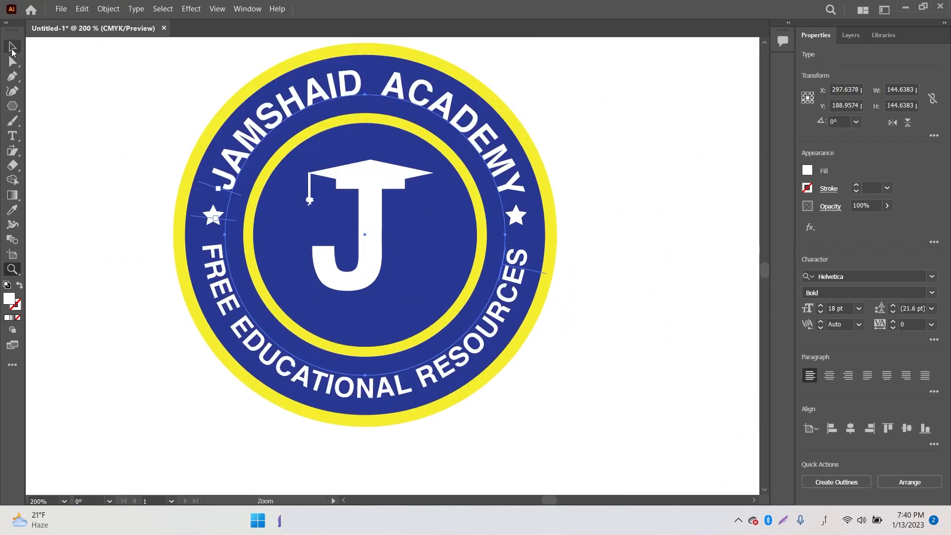
pyautogui.click(102, 117)
# Unite the cord, the tassel and the graduation cap into one object
pyautogui.click(308, 194)
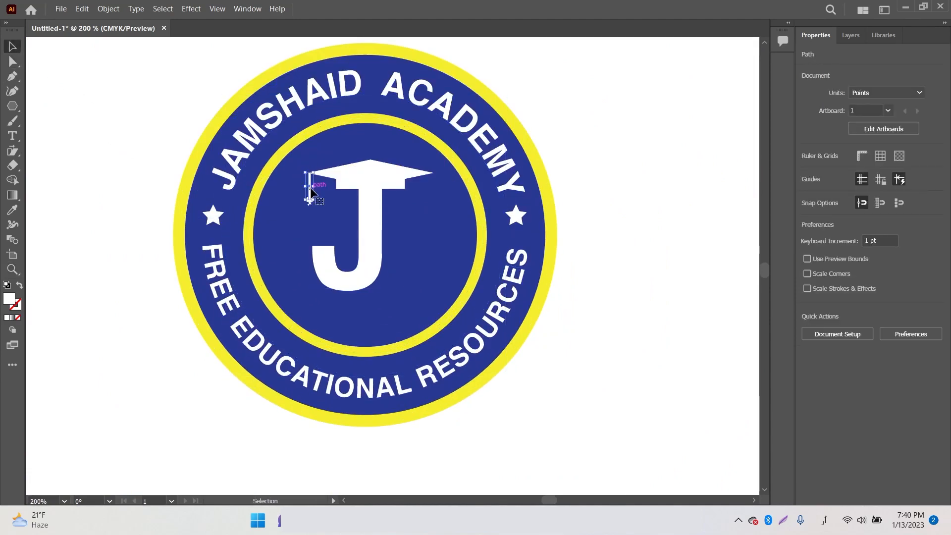
pyautogui.press('z')
pyautogui.click(351, 202)
pyautogui.click(384, 226)
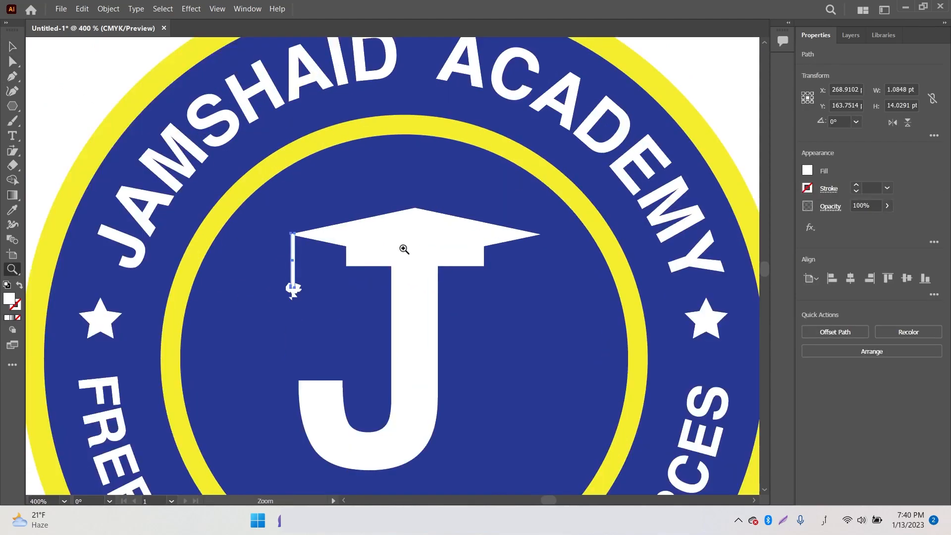
pyautogui.click(404, 248)
pyautogui.press('v')
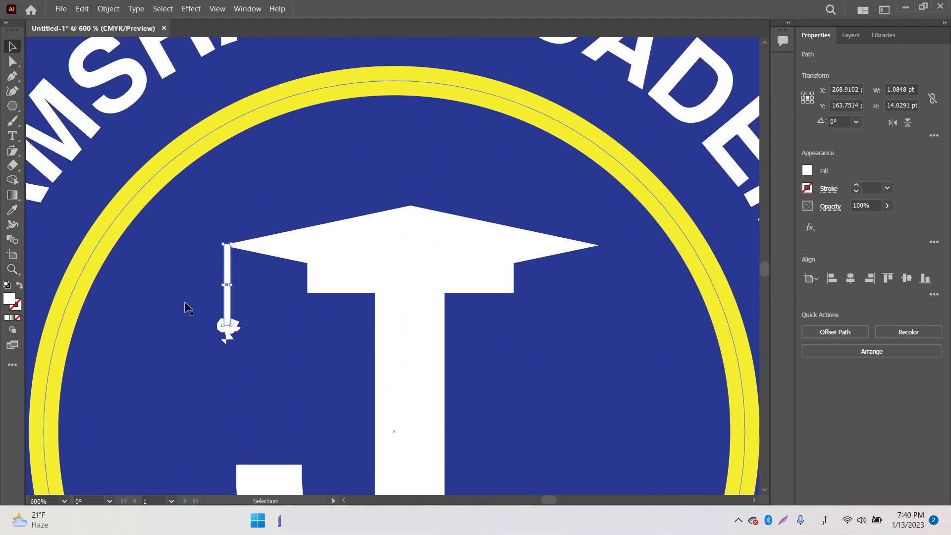
pyautogui.keyDown('shift'); pyautogui.click(355, 268); pyautogui.keyUp('shift')
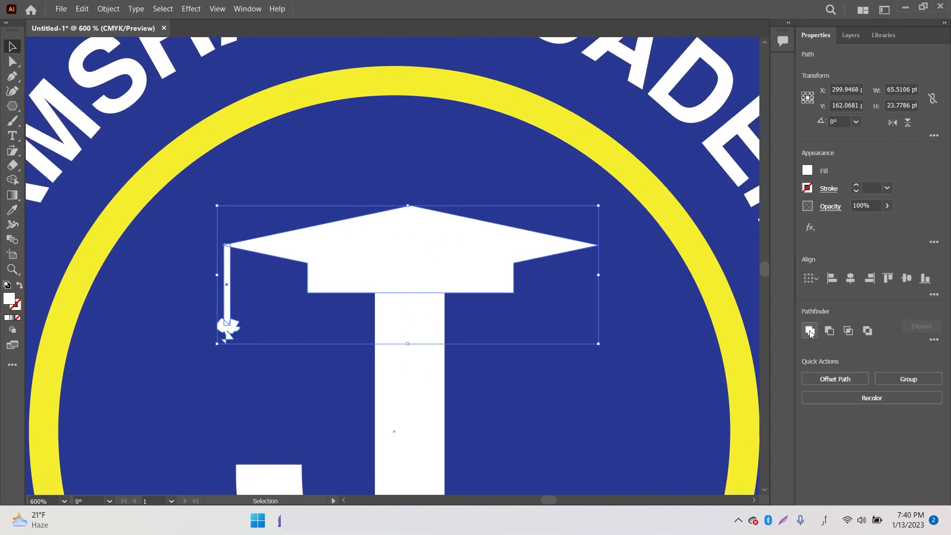
pyautogui.hotkey('ctrl', 'g')
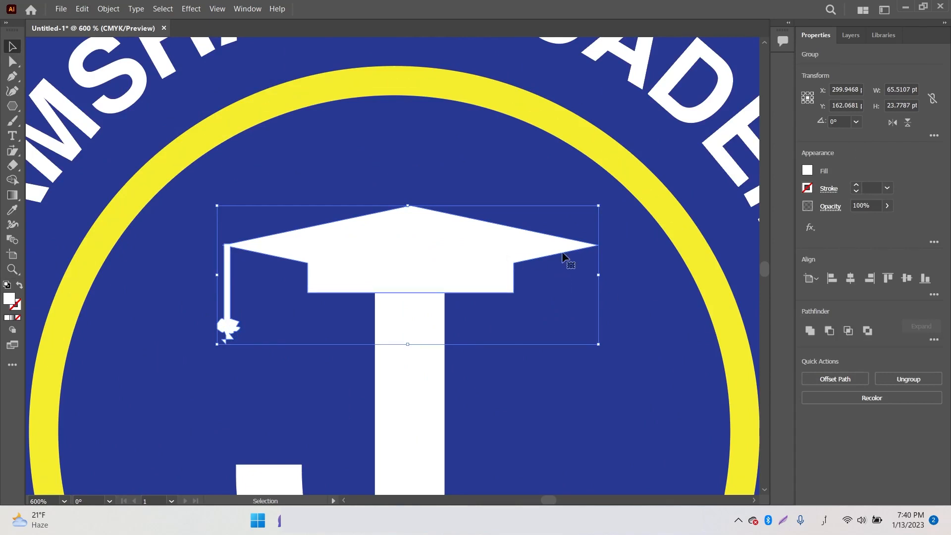
# Group the graduation cap with the letter J
pyautogui.keyDown('shift'); pyautogui.click(419, 379); pyautogui.keyUp('shift')
pyautogui.scroll(-3, 410, 329)
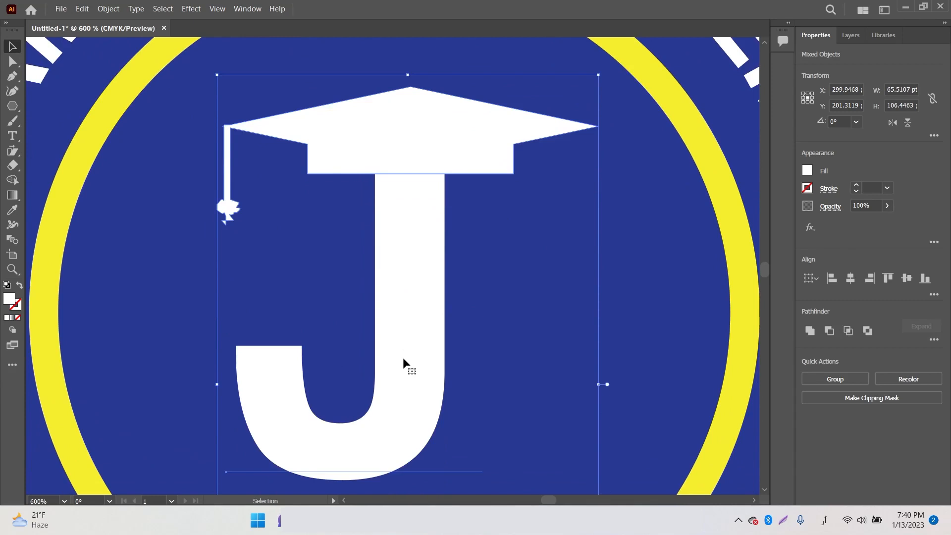
pyautogui.rightClick(410, 263)
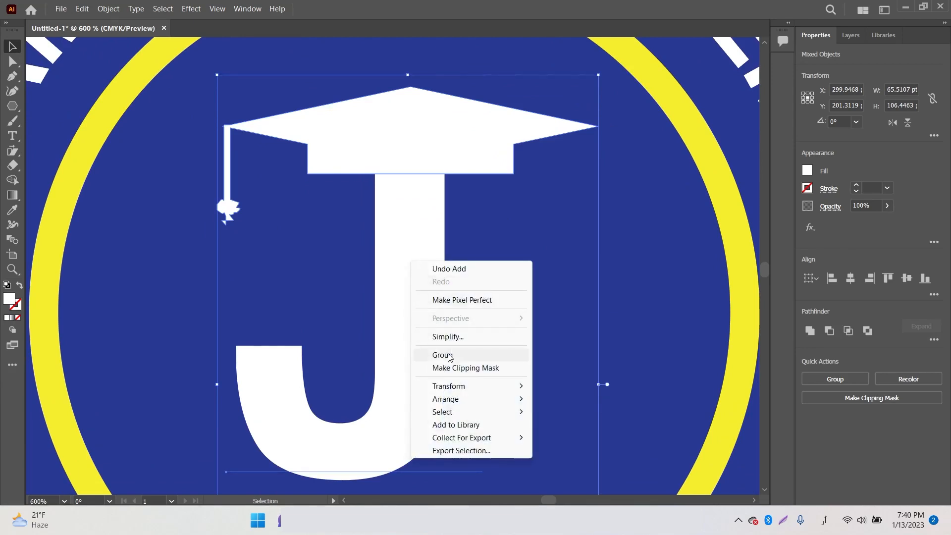
pyautogui.click(435, 354)
# Move the cap-and-J group slightly right and down inside the inner circle, and clear the selection
pyautogui.press('z')
pyautogui.keyDown('alt'); pyautogui.click(428, 276); pyautogui.keyUp('alt')
pyautogui.keyDown('alt'); pyautogui.click(429, 276); pyautogui.keyUp('alt')
pyautogui.keyDown('alt'); pyautogui.click(429, 276); pyautogui.keyUp('alt')
pyautogui.keyDown('alt'); pyautogui.click(429, 276); pyautogui.keyUp('alt')
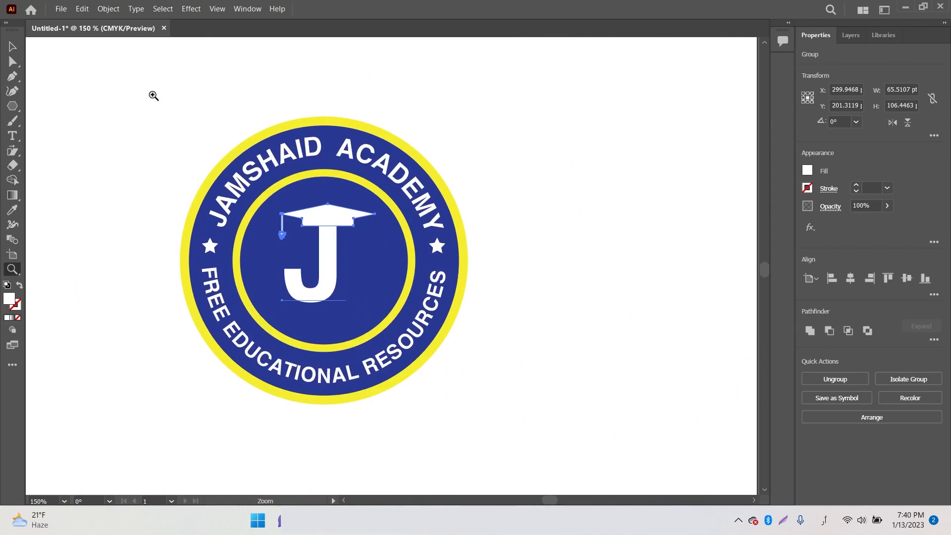
pyautogui.click(13, 46)
pyautogui.click(167, 131)
pyautogui.moveTo(328, 218); pyautogui.dragTo(334, 224)
pyautogui.click(623, 234)
# Shift the cap-and-J group slightly left and down to centre it in the inner circle, and deselect it
pyautogui.press('z')
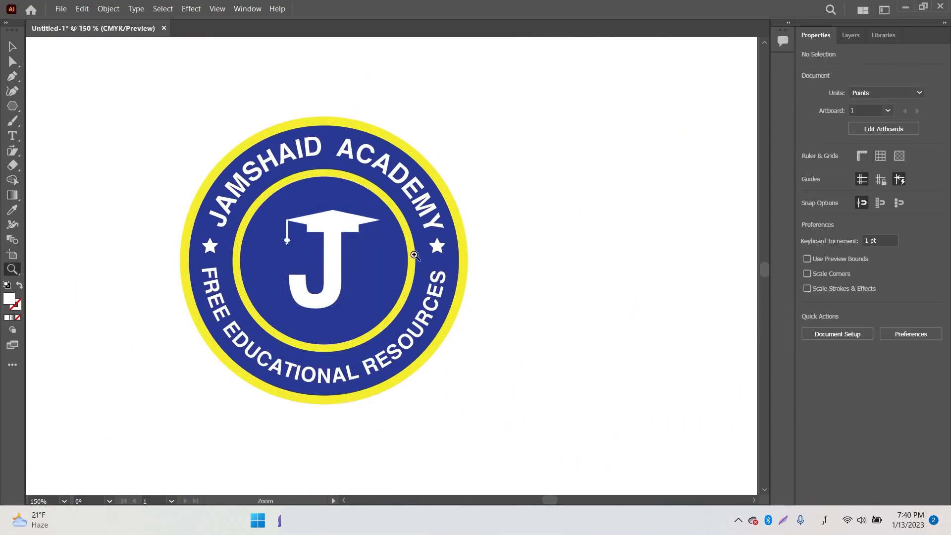
pyautogui.keyDown('alt'); pyautogui.click(375, 257); pyautogui.keyUp('alt')
pyautogui.click(376, 263)
pyautogui.click(376, 264)
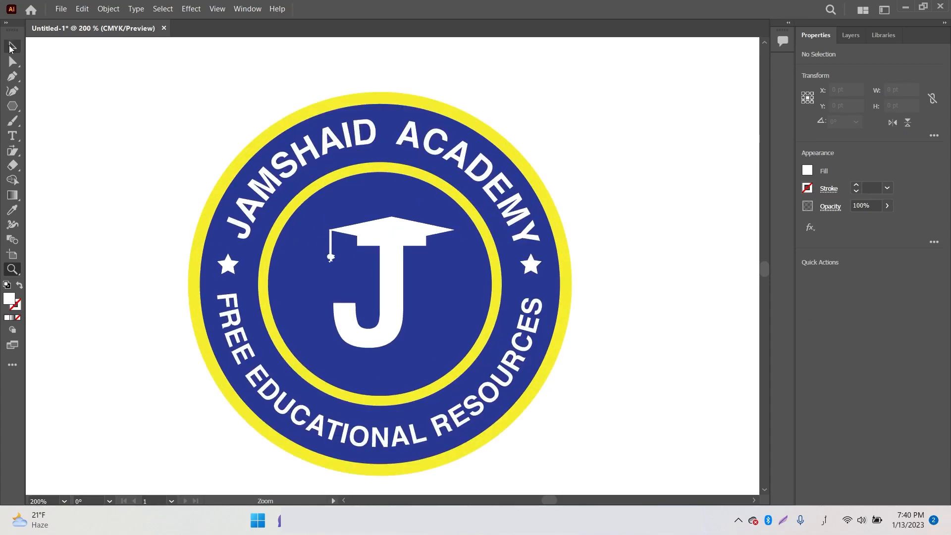
pyautogui.click(11, 47)
pyautogui.moveTo(392, 237); pyautogui.dragTo(387, 239)
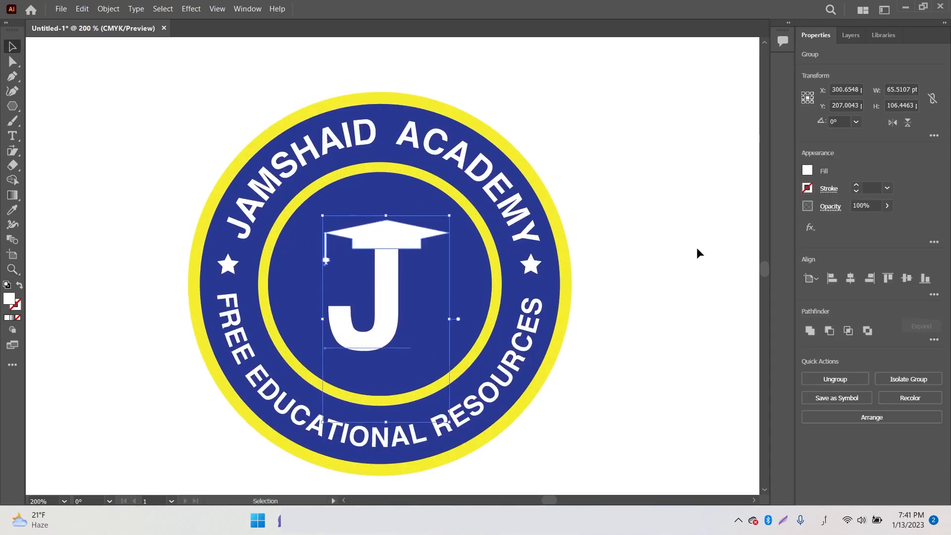
pyautogui.click(697, 248)
# Copy the ring's left star three times, arranging the copies in a slight arc above the graduation cap, middle one highest
pyautogui.press('z')
pyautogui.keyDown('alt'); pyautogui.click(428, 261); pyautogui.keyUp('alt')
pyautogui.keyDown('alt'); pyautogui.click(428, 261); pyautogui.keyUp('alt')
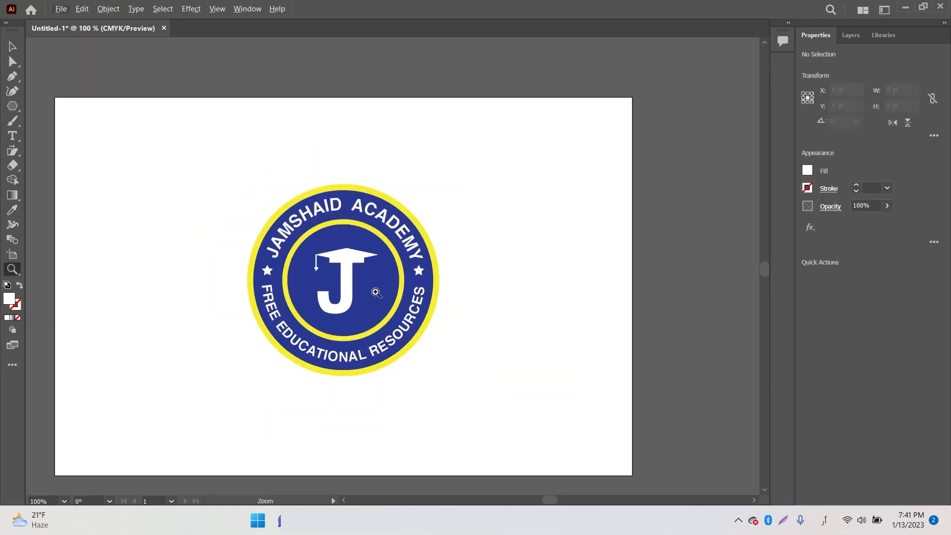
pyautogui.click(377, 293)
pyautogui.click(14, 49)
pyautogui.moveTo(353, 234); pyautogui.dragTo(354, 234)
pyautogui.moveTo(229, 233); pyautogui.dragTo(342, 181)
pyautogui.moveTo(346, 183); pyautogui.dragTo(370, 189)
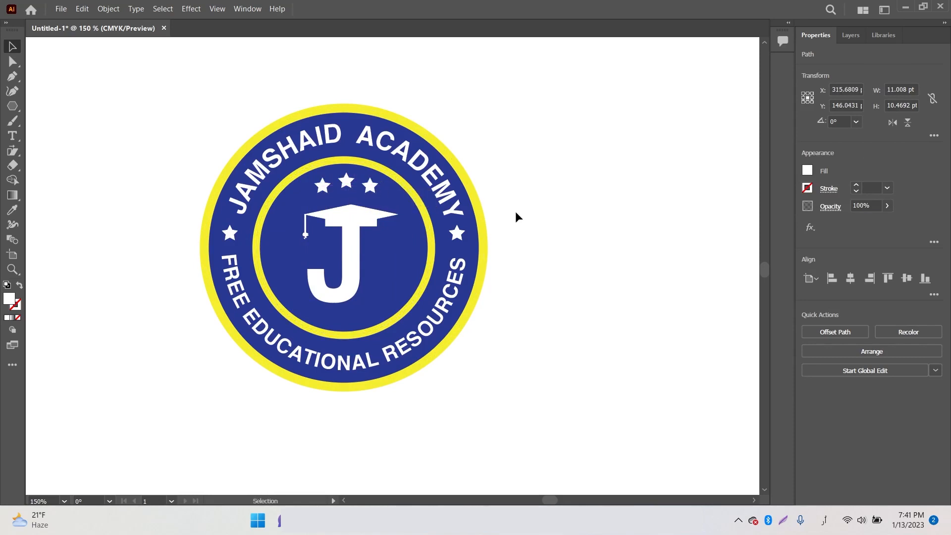
pyautogui.click(516, 212)
# Draw a circle about 64 pt in diameter on the blank area beside the logo and fill it with the logo's dark blue
pyautogui.press('z')
pyautogui.keyDown('alt'); pyautogui.click(359, 234); pyautogui.keyUp('alt')
pyautogui.keyDown('alt'); pyautogui.click(360, 233); pyautogui.keyUp('alt')
pyautogui.click(414, 325)
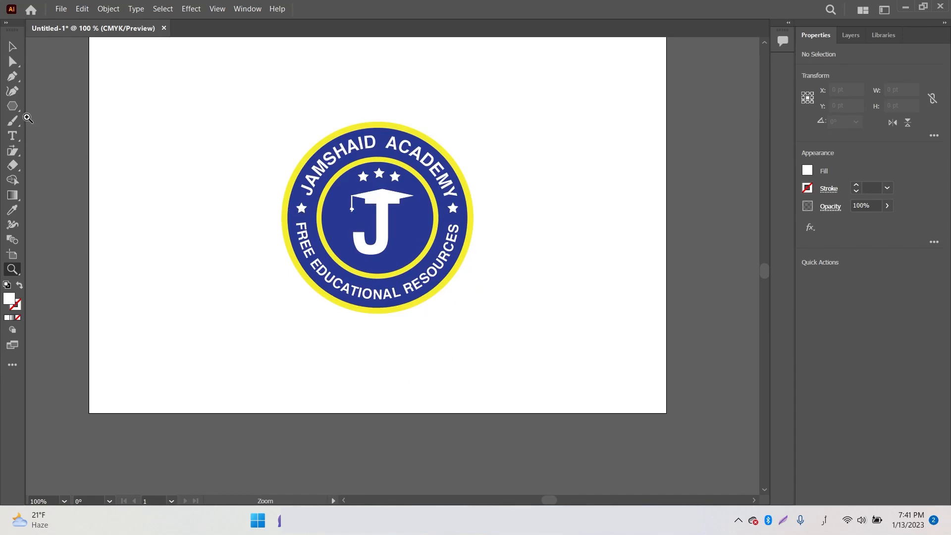
pyautogui.moveTo(27, 118); pyautogui.dragTo(18, 106)
pyautogui.click(17, 106)
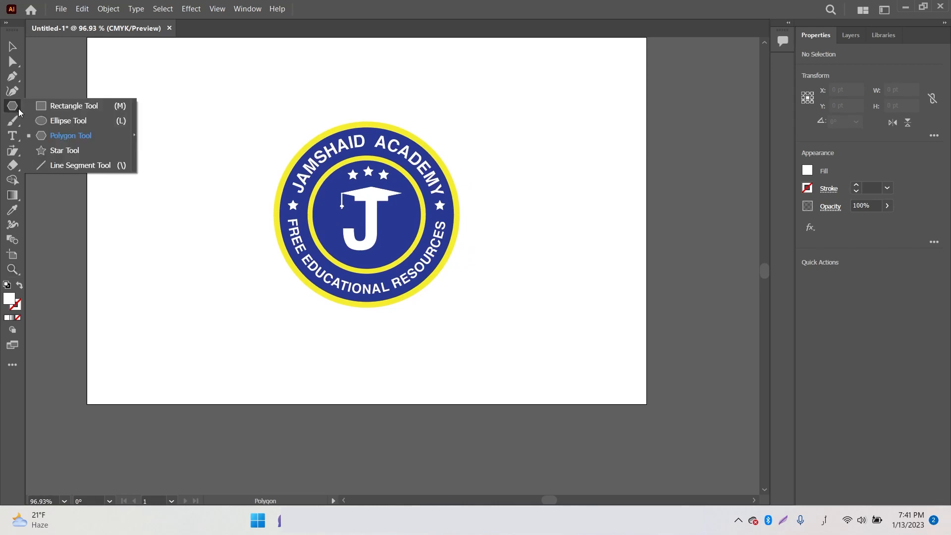
pyautogui.click(46, 121)
pyautogui.moveTo(100, 113); pyautogui.dragTo(156, 175)
pyautogui.press('v')
pyautogui.click(807, 171)
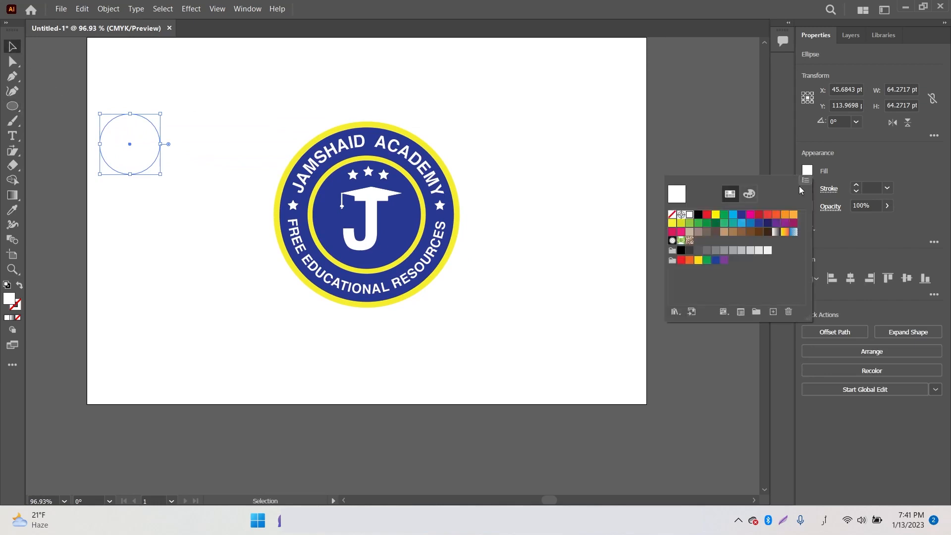
pyautogui.click(759, 224)
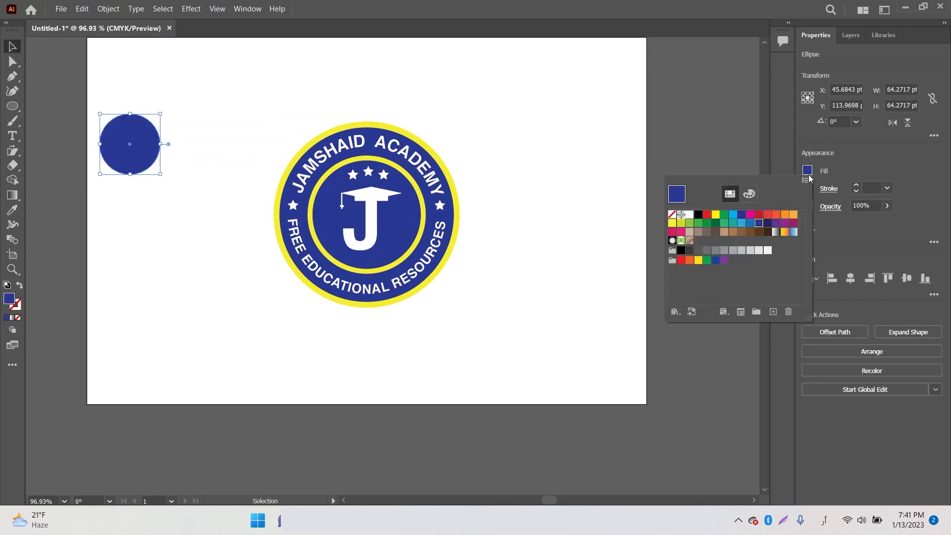
# Copy the blue circle horizontally so the two overlap, spanning about 108 pt in total
pyautogui.moveTo(159, 148); pyautogui.dragTo(195, 149)
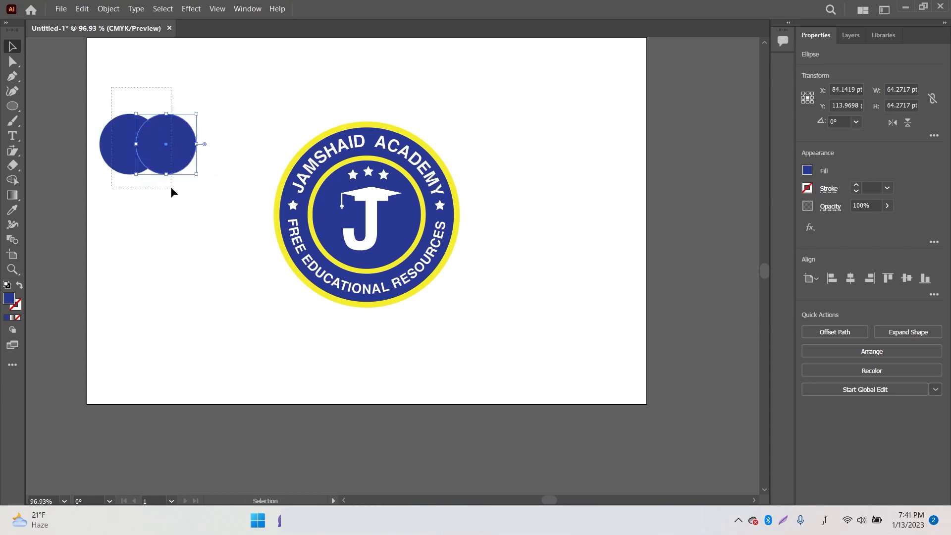
pyautogui.moveTo(171, 188); pyautogui.dragTo(172, 188)
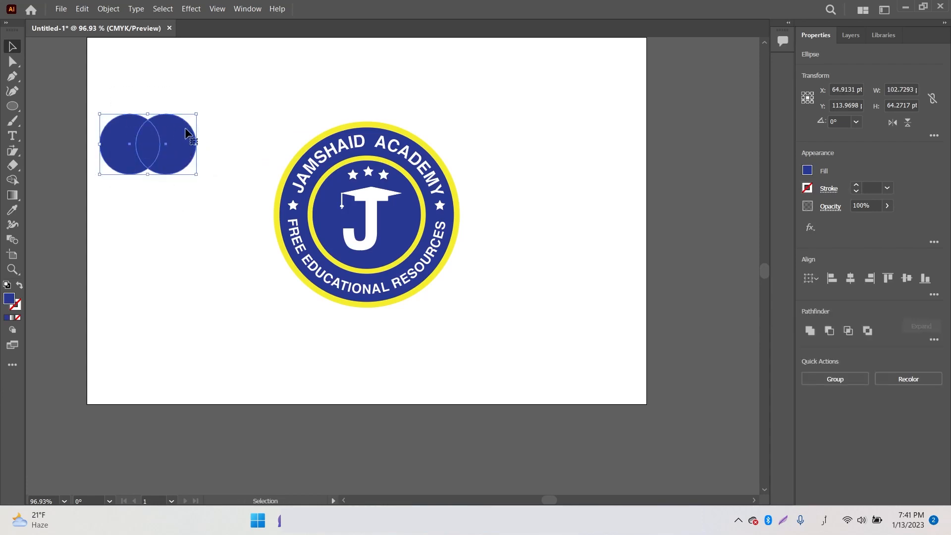
pyautogui.click(215, 93)
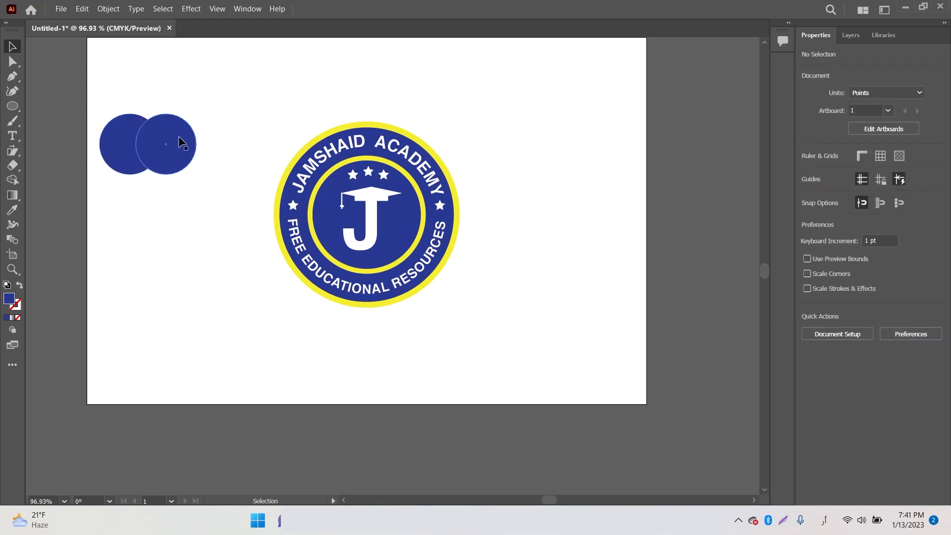
pyautogui.moveTo(181, 138); pyautogui.dragTo(184, 136)
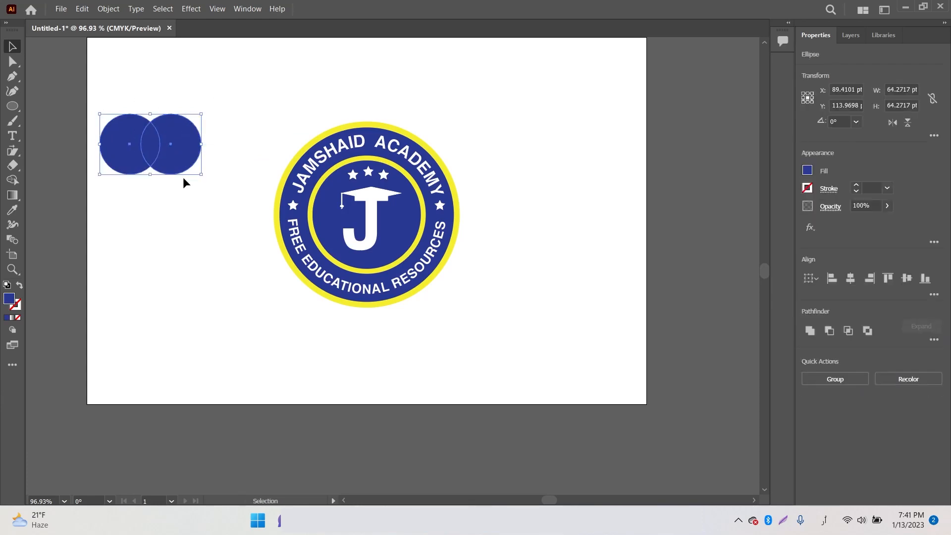
# Intersect the two overlapping circles to keep only the pointed leaf shape, and clear the selection
pyautogui.click(933, 340)
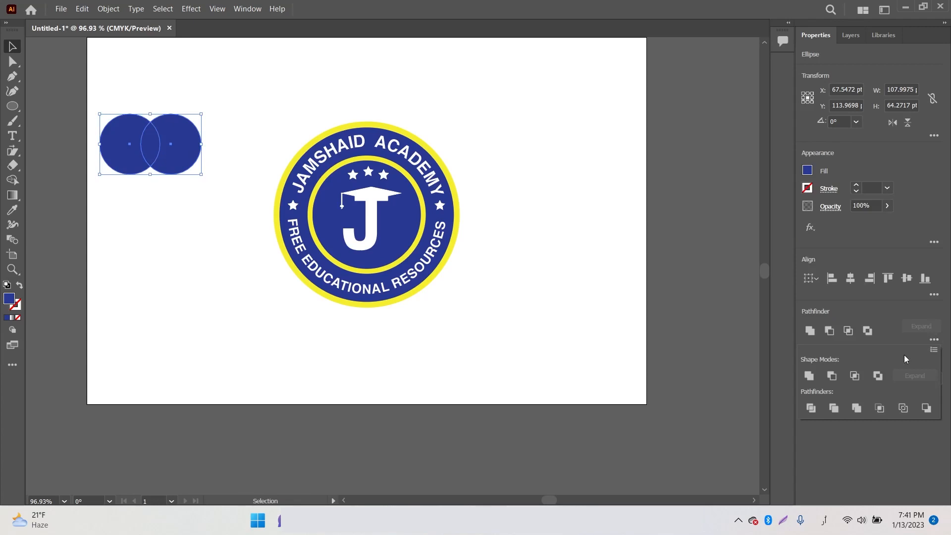
pyautogui.click(855, 376)
pyautogui.click(155, 180)
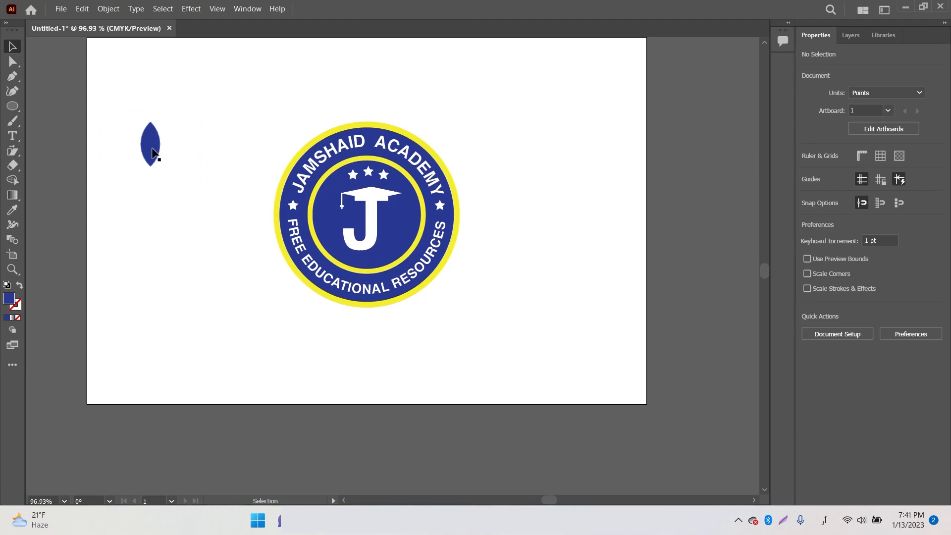
# Copy the leaf shape about 20 pt straight down so the copy overlaps the original's lower half
pyautogui.press('z')
pyautogui.click(178, 157)
pyautogui.click(12, 47)
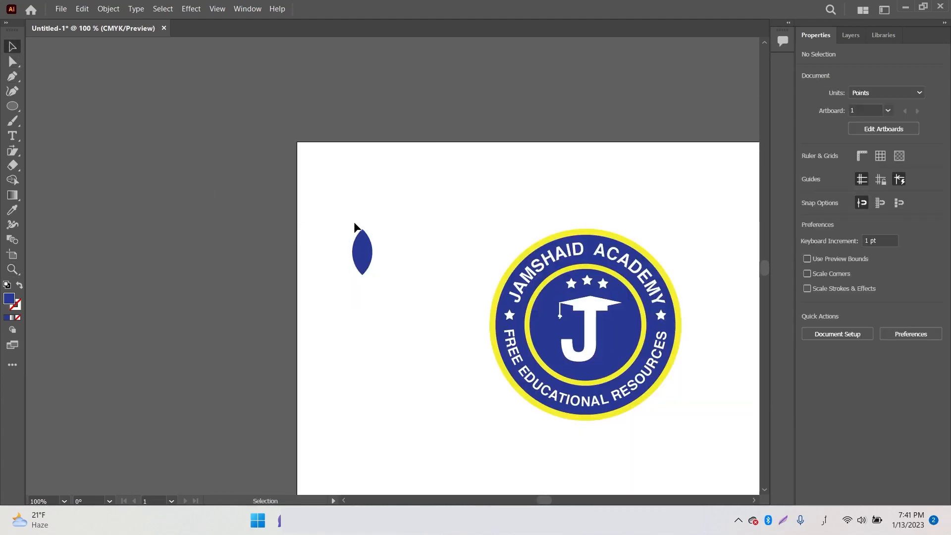
pyautogui.press('z')
pyautogui.click(383, 256)
pyautogui.click(391, 271)
pyautogui.click(392, 272)
pyautogui.click(391, 275)
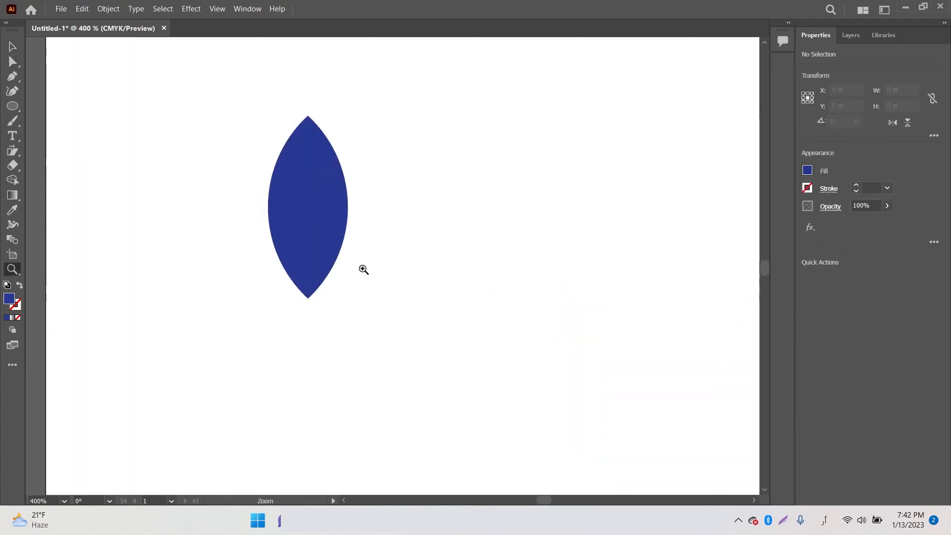
pyautogui.click(364, 267)
pyautogui.click(13, 47)
pyautogui.click(333, 191)
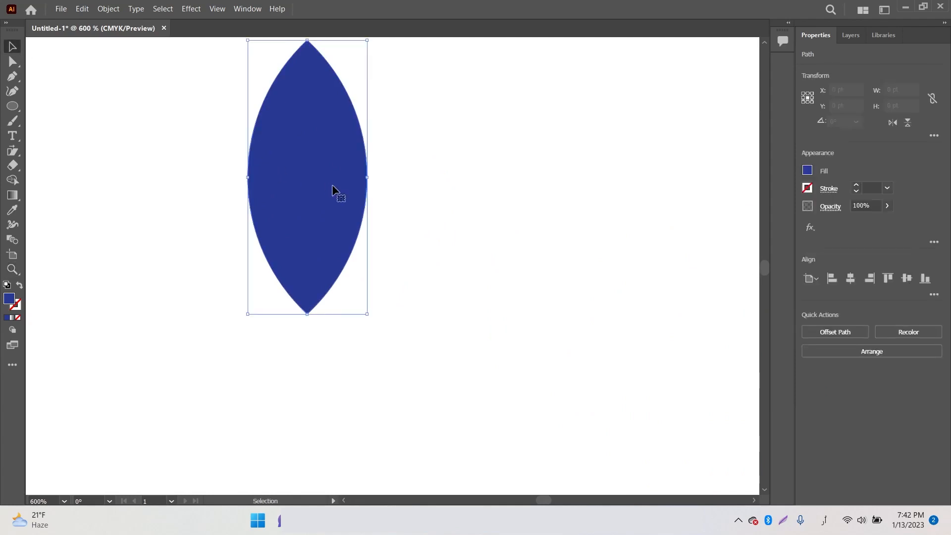
pyautogui.moveTo(333, 191); pyautogui.dragTo(325, 346)
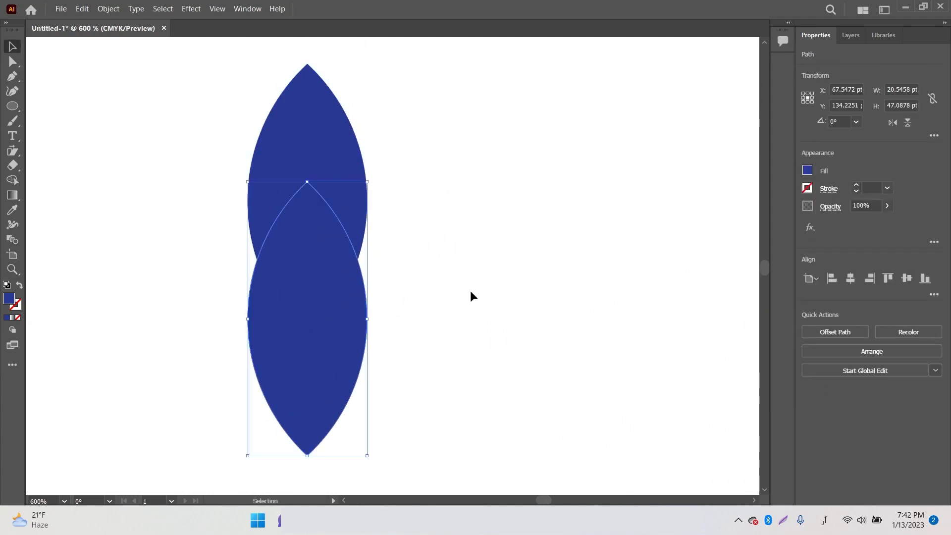
# Fill the lower leaf copy white, narrow it to about 4.5 pt wide and lower it about 8 pt
pyautogui.click(807, 172)
pyautogui.click(690, 215)
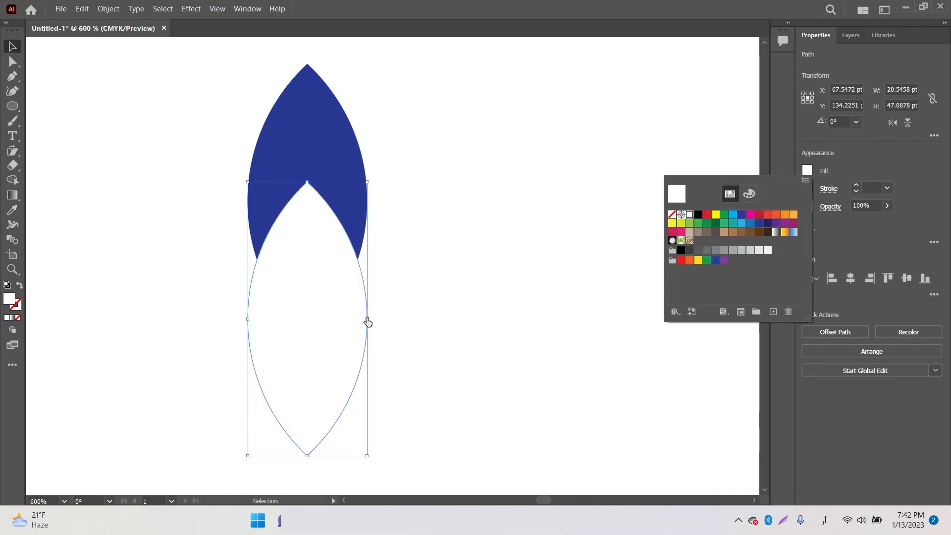
pyautogui.press('Escape')
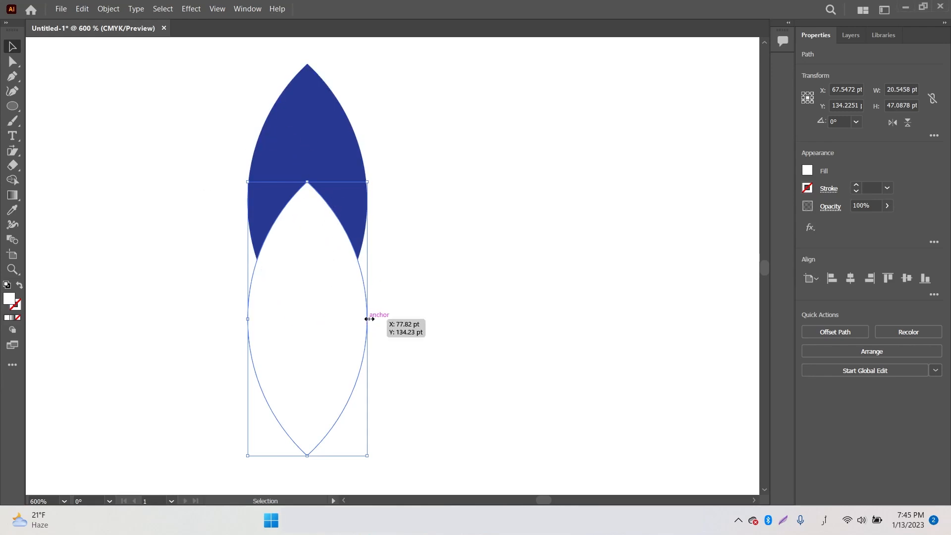
pyautogui.moveTo(369, 319); pyautogui.dragTo(308, 361)
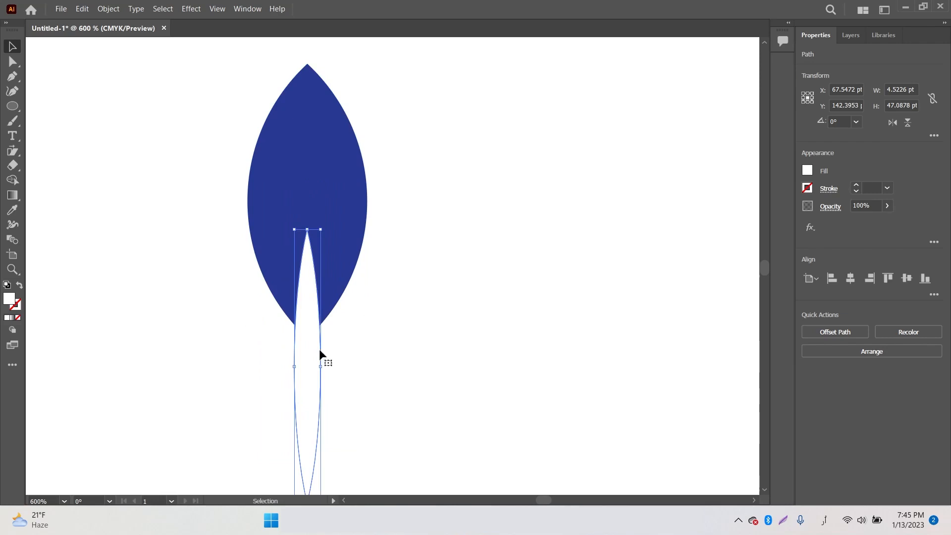
# Subtract the narrow white shape from the blue leaf to cut a pointed notch at its base, and deselect it
pyautogui.keyDown('shift'); pyautogui.click(281, 258); pyautogui.keyUp('shift')
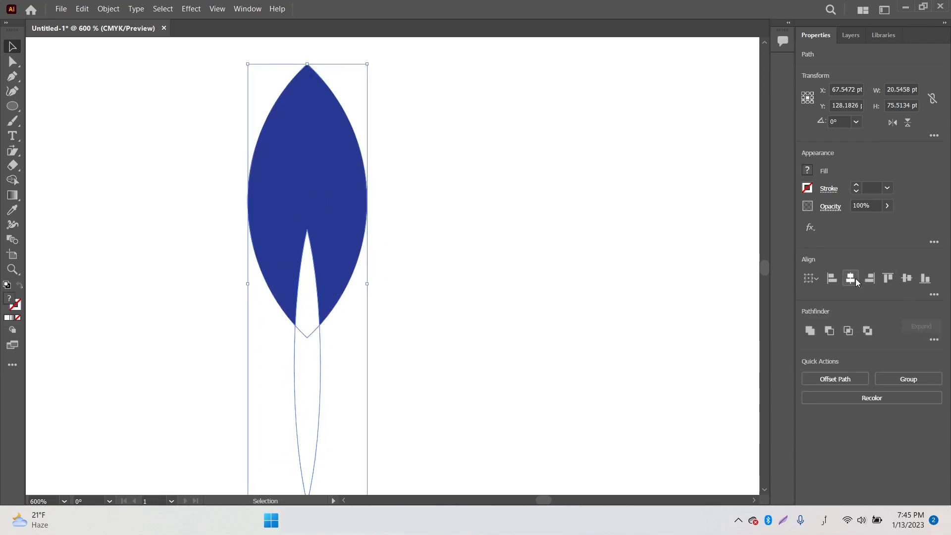
pyautogui.click(829, 330)
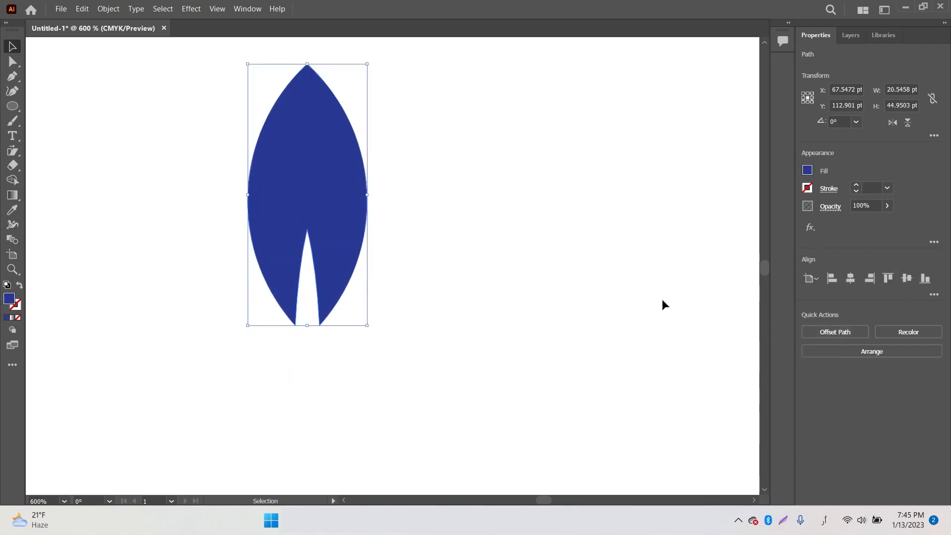
pyautogui.click(408, 284)
# Rotate the notched leaf about 29° counter-clockwise
pyautogui.press('z')
pyautogui.keyDown('alt'); pyautogui.click(364, 238); pyautogui.keyUp('alt')
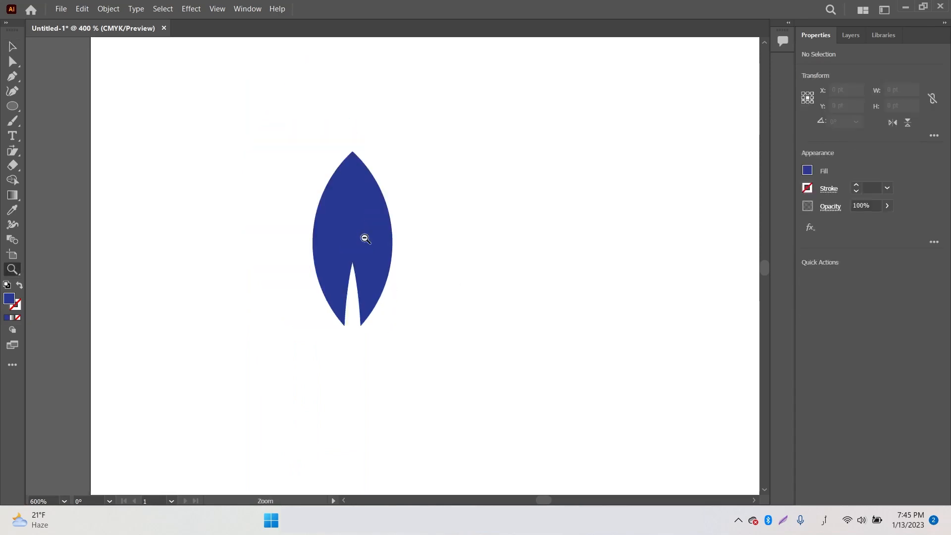
pyautogui.keyDown('alt'); pyautogui.click(365, 238); pyautogui.keyUp('alt')
pyautogui.keyDown('alt'); pyautogui.click(367, 237); pyautogui.keyUp('alt')
pyautogui.keyDown('alt'); pyautogui.click(426, 259); pyautogui.keyUp('alt')
pyautogui.click(435, 295)
pyautogui.click(422, 277)
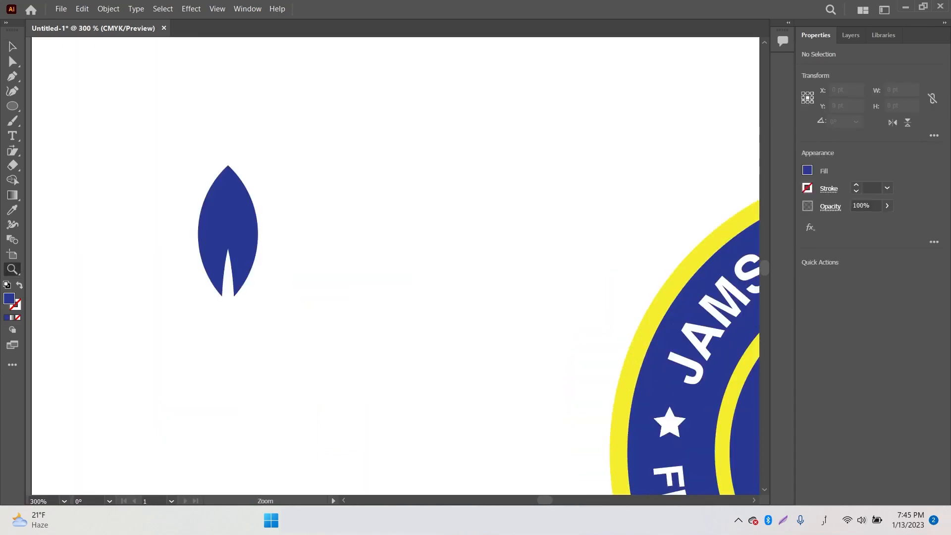
pyautogui.click(12, 47)
pyautogui.click(212, 192)
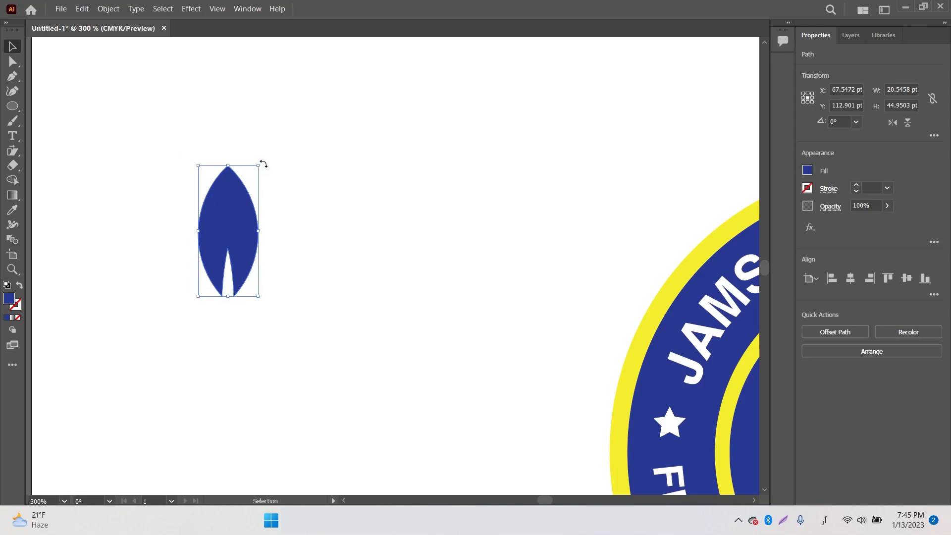
pyautogui.moveTo(262, 163); pyautogui.dragTo(224, 154)
# Paste a copy of the tilted leaf and reflect the copy across the vertical axis
pyautogui.press('a')
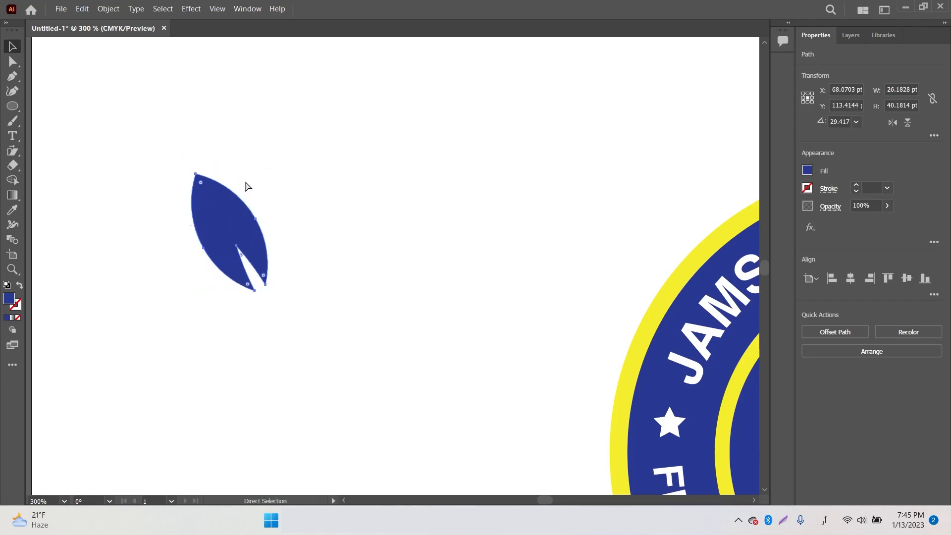
pyautogui.hotkey('ctrl', 'c')
pyautogui.hotkey('ctrl', 'v')
pyautogui.press('v')
pyautogui.rightClick(377, 225)
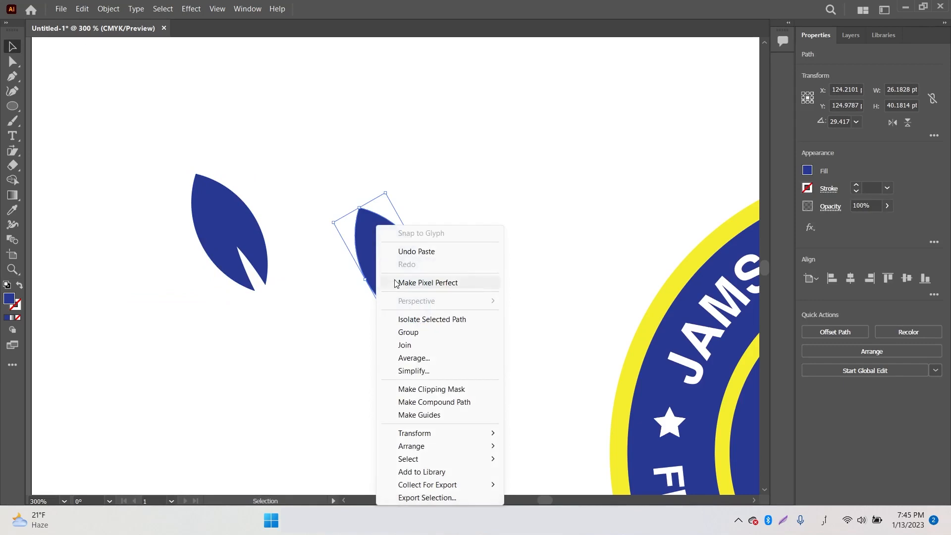
pyautogui.moveTo(475, 435)
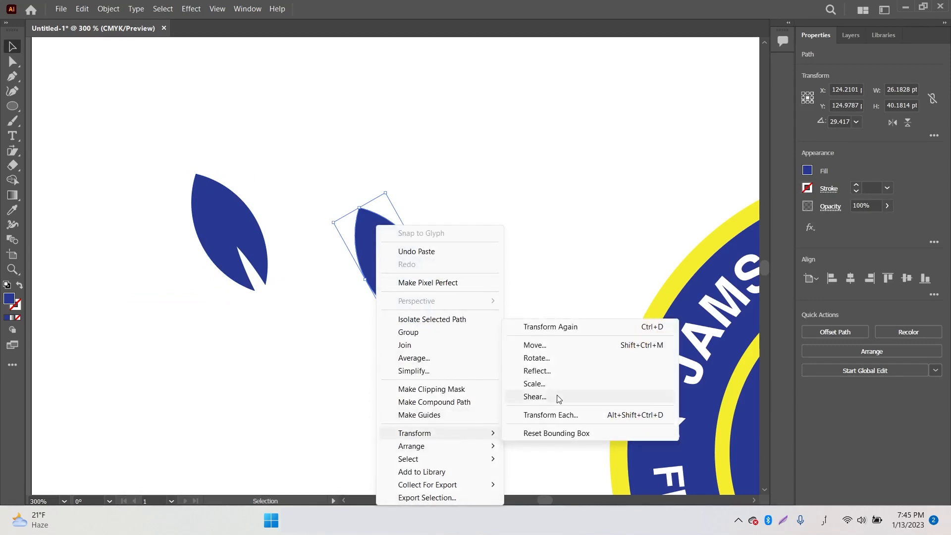
pyautogui.click(569, 371)
pyautogui.click(468, 331)
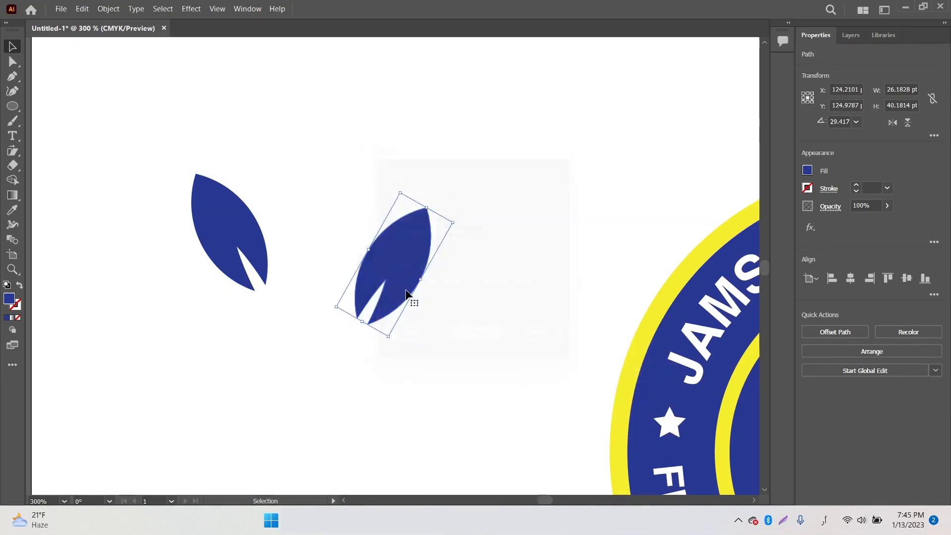
# Move the mirrored leaf against the original so their bases meet in a V-shaped pair, and clear the selection
pyautogui.moveTo(381, 260); pyautogui.dragTo(310, 233)
pyautogui.click(360, 239)
pyautogui.press('z')
pyautogui.keyDown('alt'); pyautogui.click(459, 265); pyautogui.keyUp('alt')
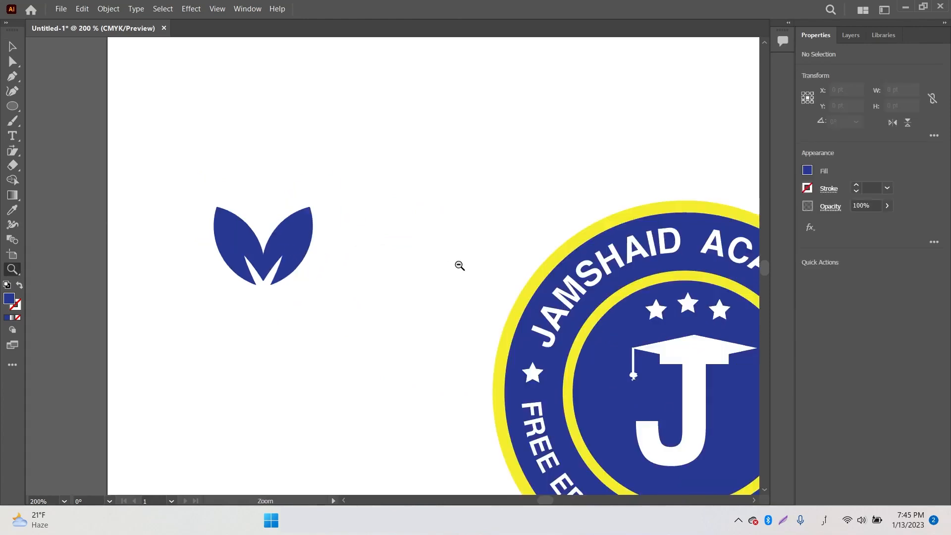
# Select the V-shaped pair of blue leaves on the blank area beside the round emblem
pyautogui.keyDown('alt'); pyautogui.click(458, 265); pyautogui.keyUp('alt')
pyautogui.keyDown('alt'); pyautogui.click(458, 265); pyautogui.keyUp('alt')
pyautogui.click(363, 290)
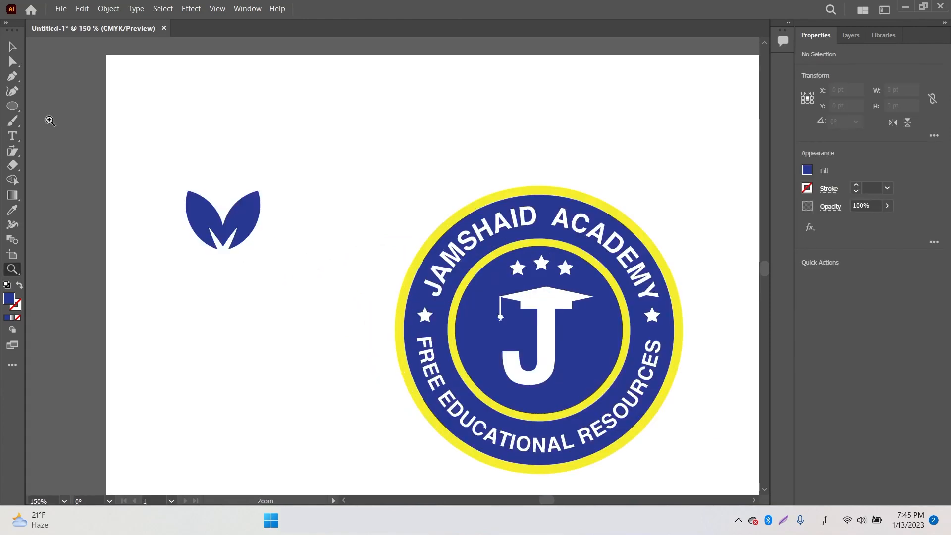
pyautogui.click(14, 48)
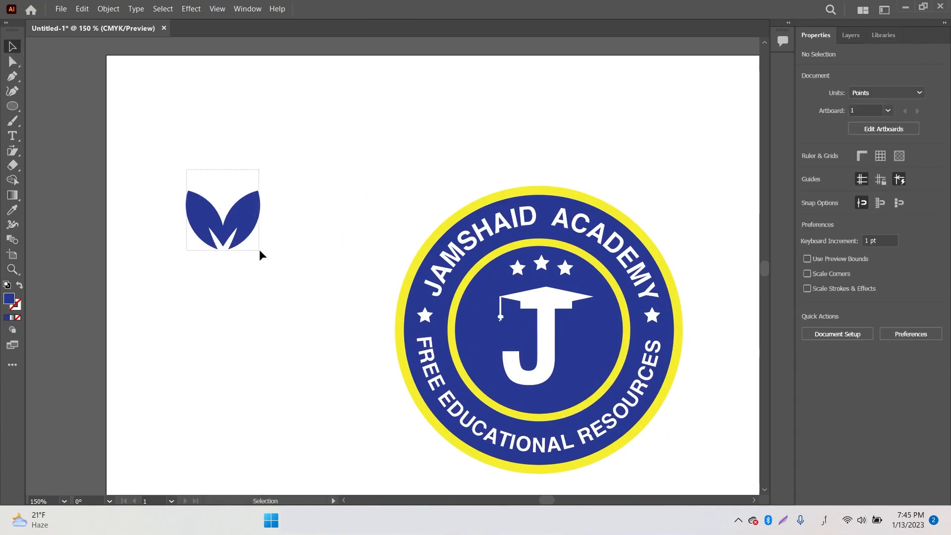
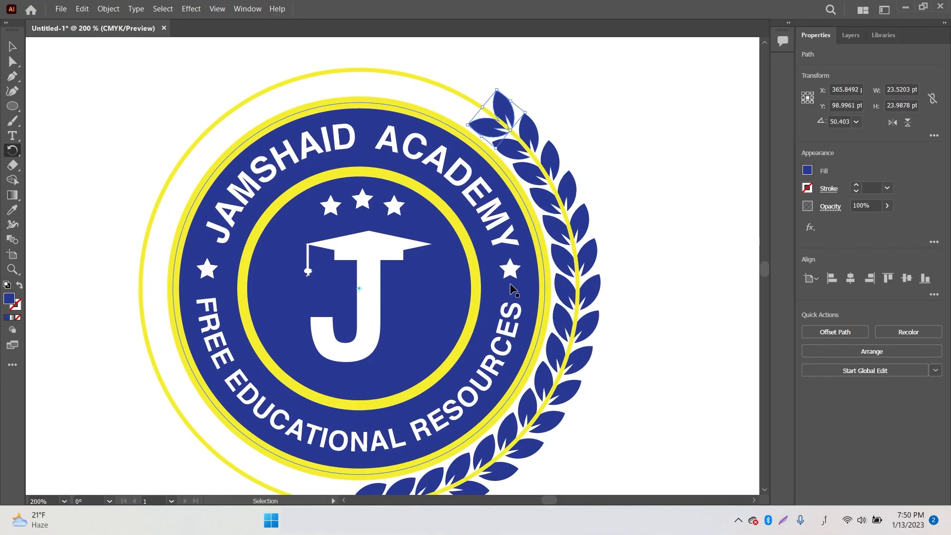
# Select all the blue leaf pairs along the emblem's right side and group them into one branch
pyautogui.press('z')
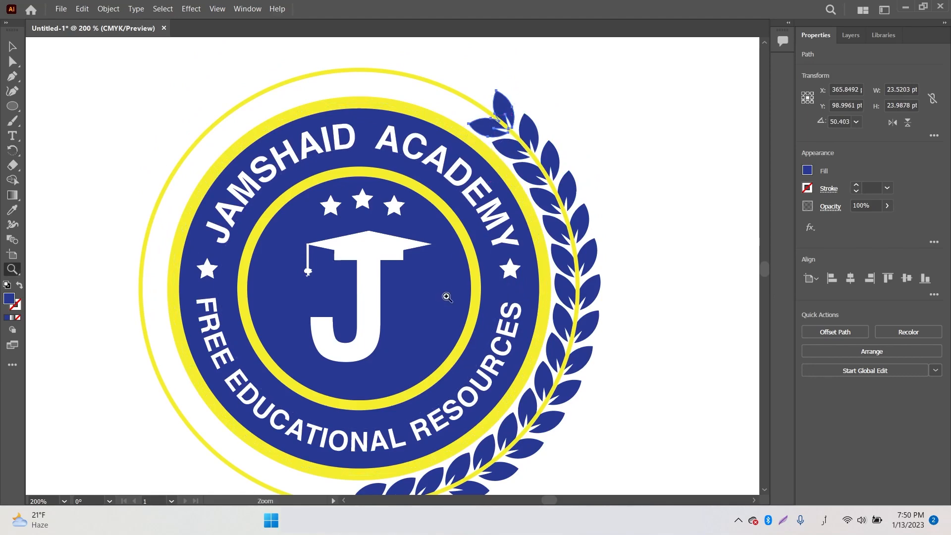
pyautogui.keyDown('alt'); pyautogui.click(436, 303); pyautogui.keyUp('alt')
pyautogui.keyDown('alt'); pyautogui.click(421, 304); pyautogui.keyUp('alt')
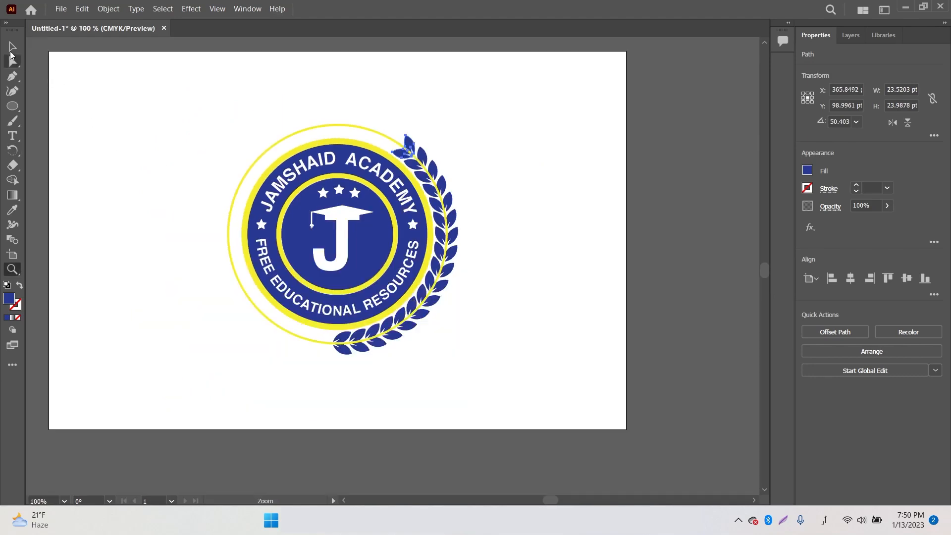
pyautogui.press('v')
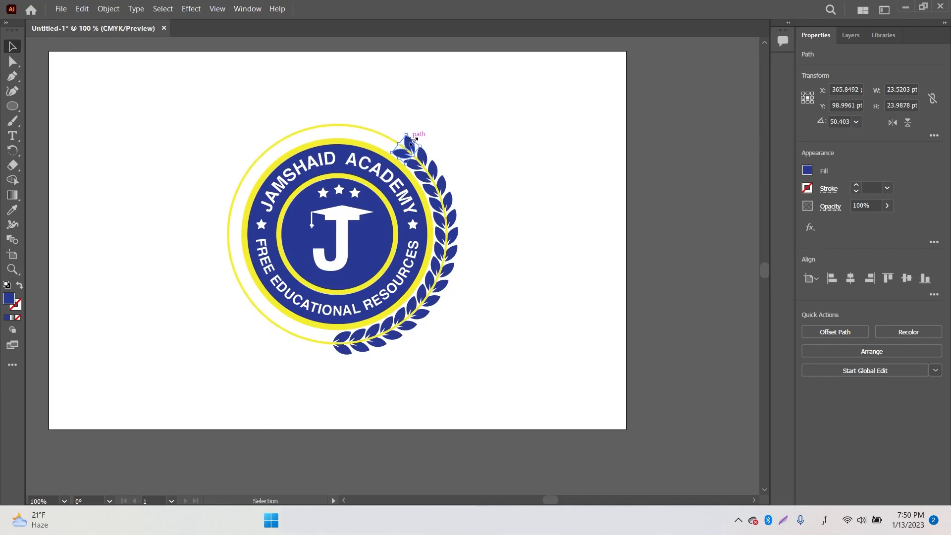
pyautogui.keyDown('shift'); pyautogui.click(428, 162); pyautogui.keyUp('shift')
pyautogui.keyDown('shift'); pyautogui.click(437, 167); pyautogui.keyUp('shift')
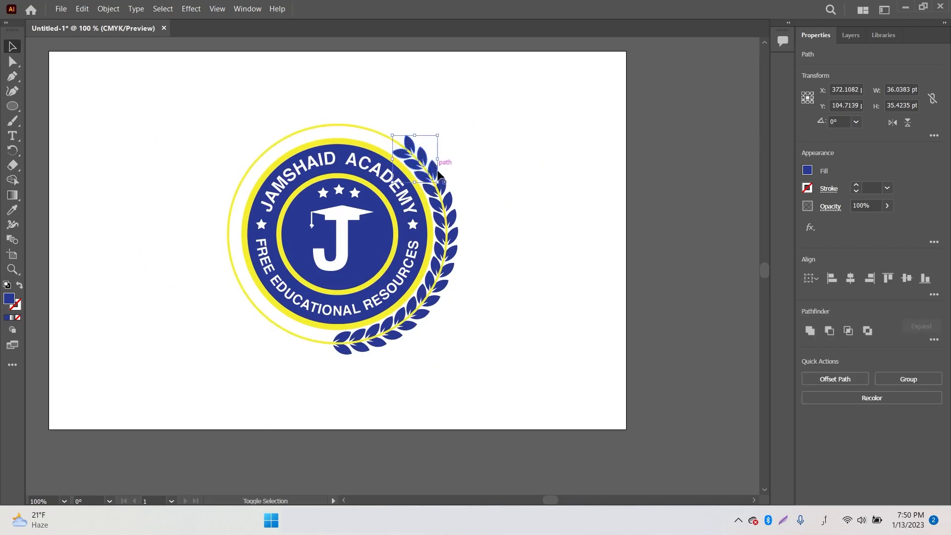
pyautogui.keyDown('shift'); pyautogui.click(448, 188); pyautogui.keyUp('shift')
pyautogui.keyDown('shift'); pyautogui.click(451, 208); pyautogui.keyUp('shift')
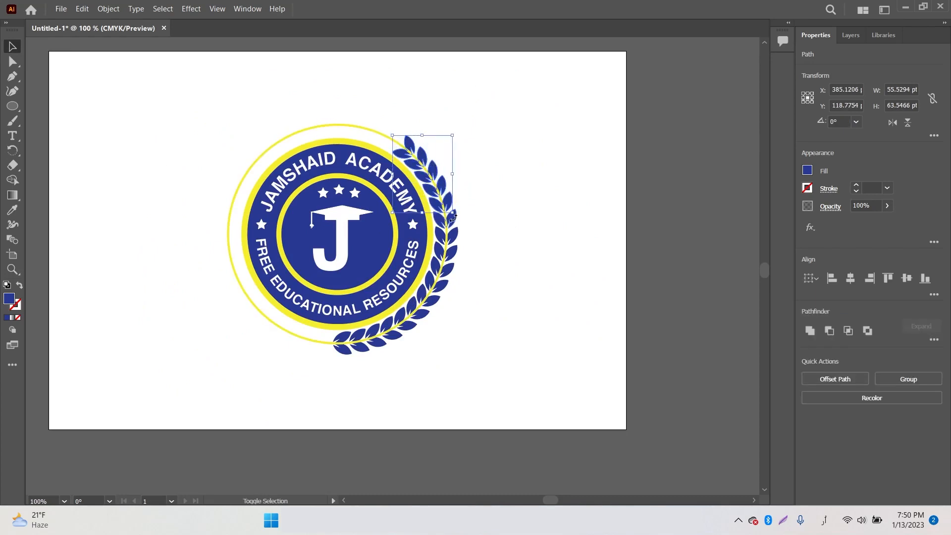
pyautogui.keyDown('shift'); pyautogui.click(455, 225); pyautogui.keyUp('shift')
pyautogui.keyDown('shift'); pyautogui.click(455, 238); pyautogui.keyUp('shift')
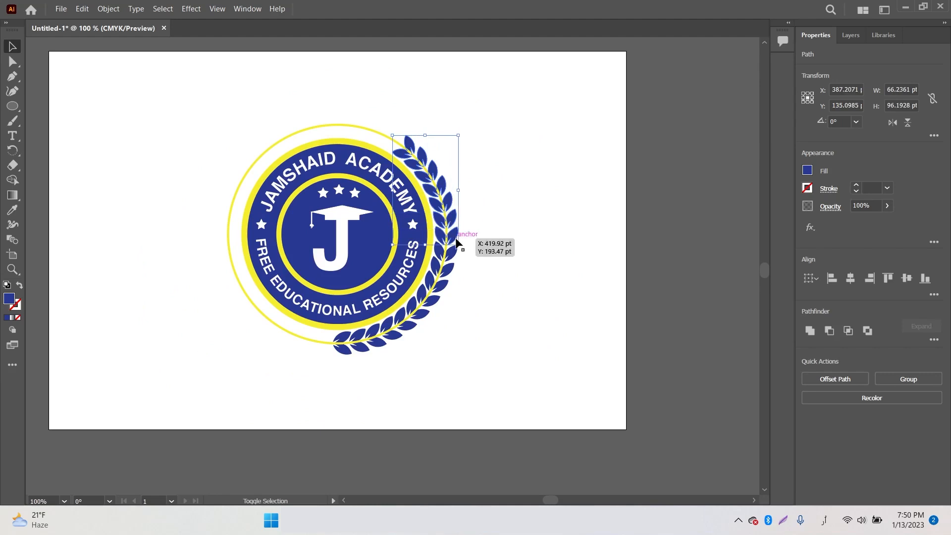
pyautogui.keyDown('shift'); pyautogui.click(455, 253); pyautogui.keyUp('shift')
pyautogui.keyDown('shift'); pyautogui.click(454, 276); pyautogui.keyUp('shift')
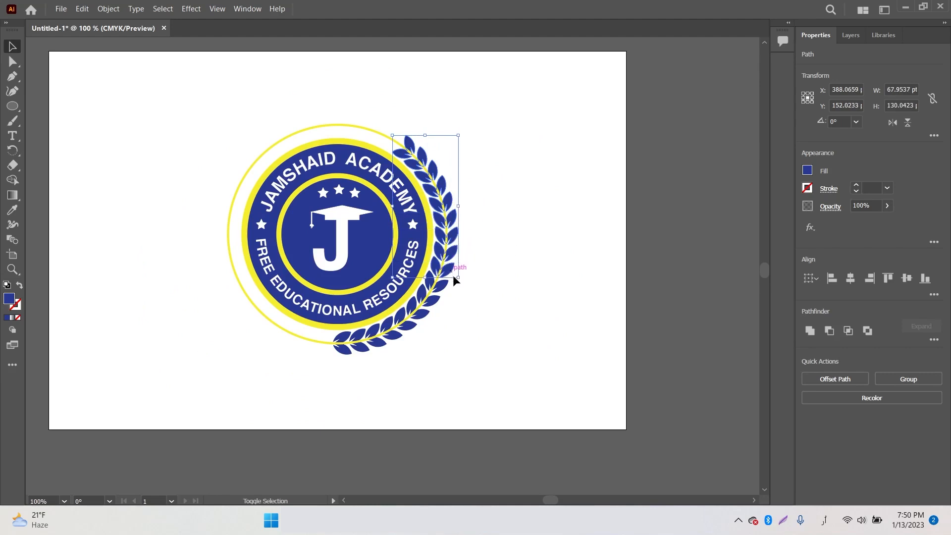
pyautogui.keyDown('shift'); pyautogui.click(431, 303); pyautogui.keyUp('shift')
pyautogui.keyDown('shift'); pyautogui.click(389, 337); pyautogui.keyUp('shift')
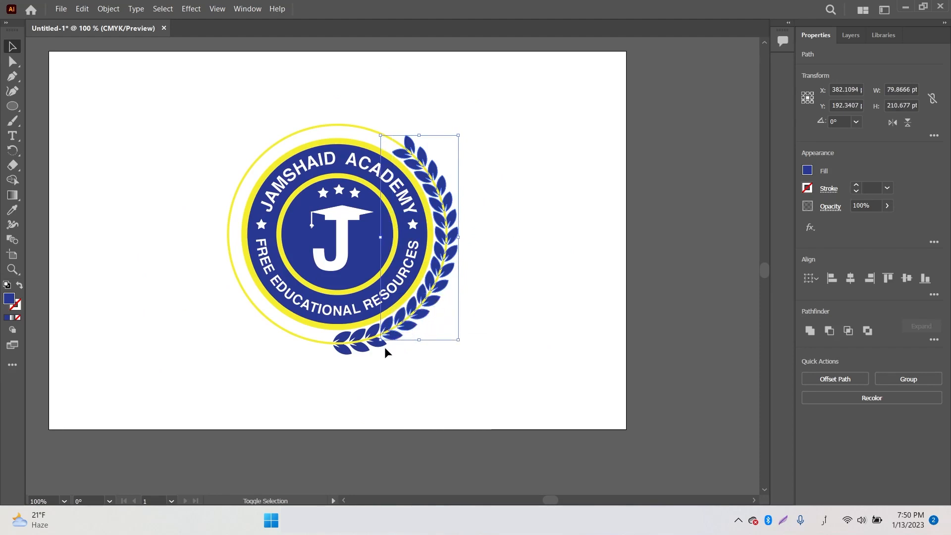
pyautogui.keyDown('shift'); pyautogui.click(372, 350); pyautogui.keyUp('shift')
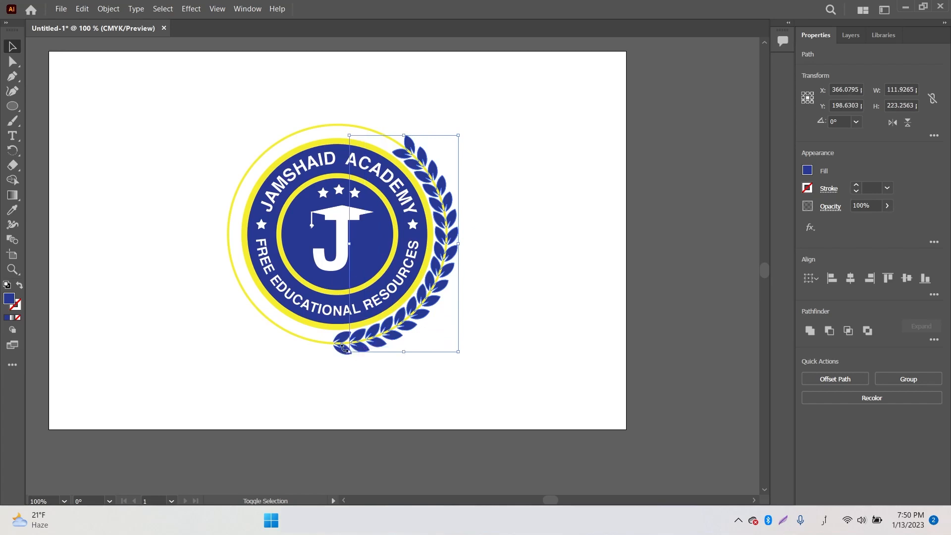
pyautogui.keyDown('shift'); pyautogui.click(345, 350); pyautogui.keyUp('shift')
pyautogui.hotkey('ctrl', 'g')
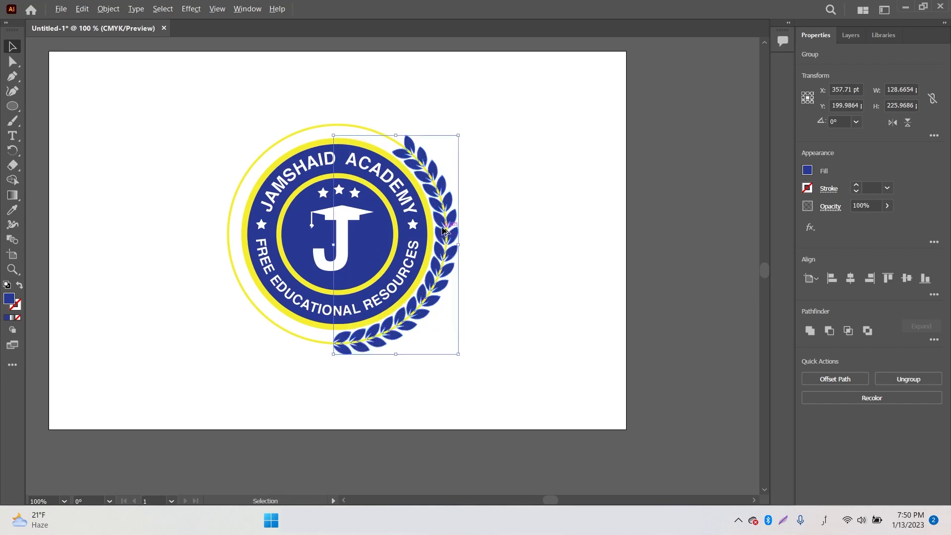
# Duplicate the leaf branch, reflecting the copy across the vertical axis, and place it along the emblem's left side
pyautogui.moveTo(443, 228); pyautogui.dragTo(198, 220)
pyautogui.rightClick(198, 221)
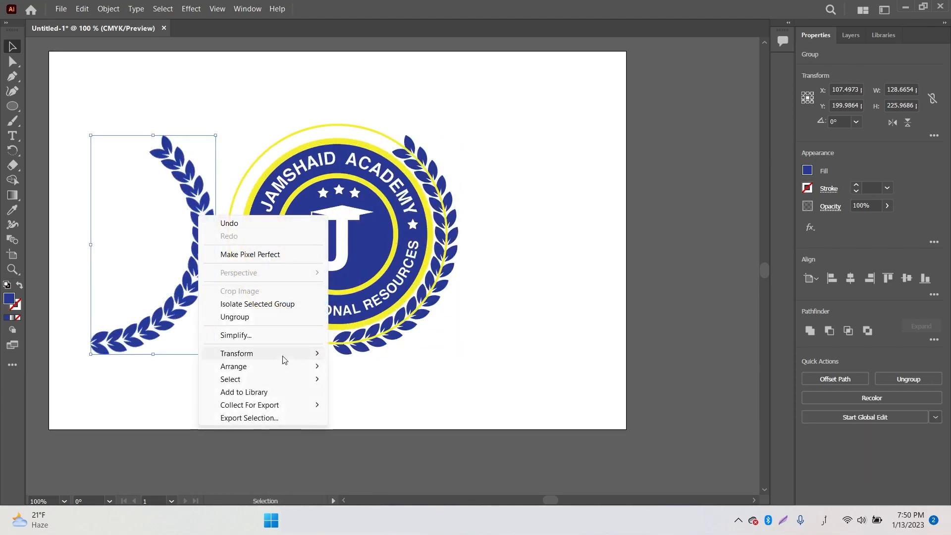
pyautogui.moveTo(292, 355)
pyautogui.click(382, 395)
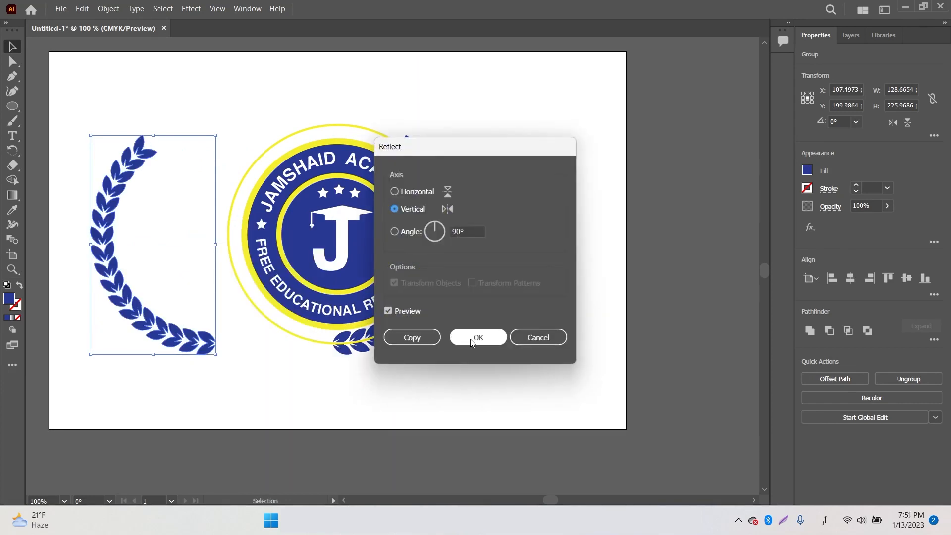
pyautogui.click(472, 343)
pyautogui.moveTo(116, 258); pyautogui.dragTo(240, 267)
pyautogui.click(536, 191)
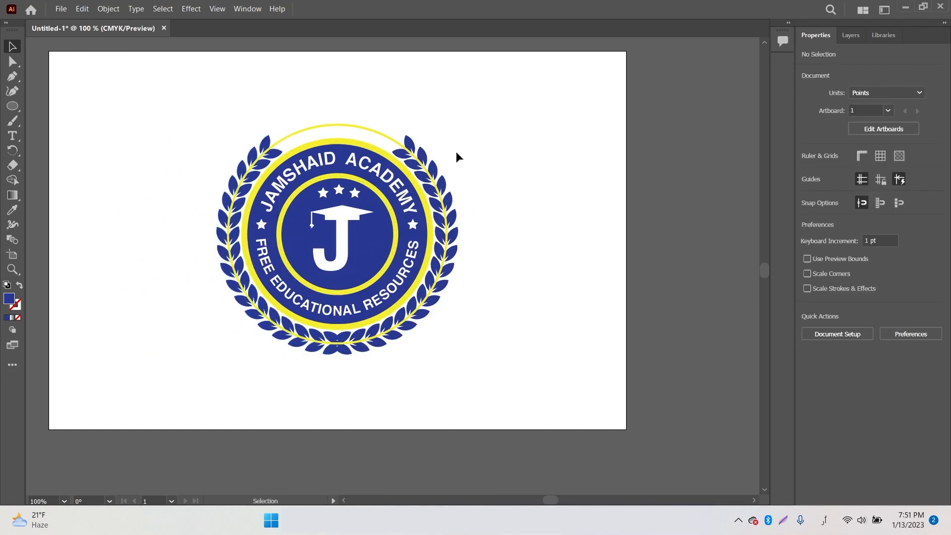
# Delete the thin yellow guide circle, and enlarge both leaf branches together to about 261 × 237 pt
pyautogui.click(367, 130)
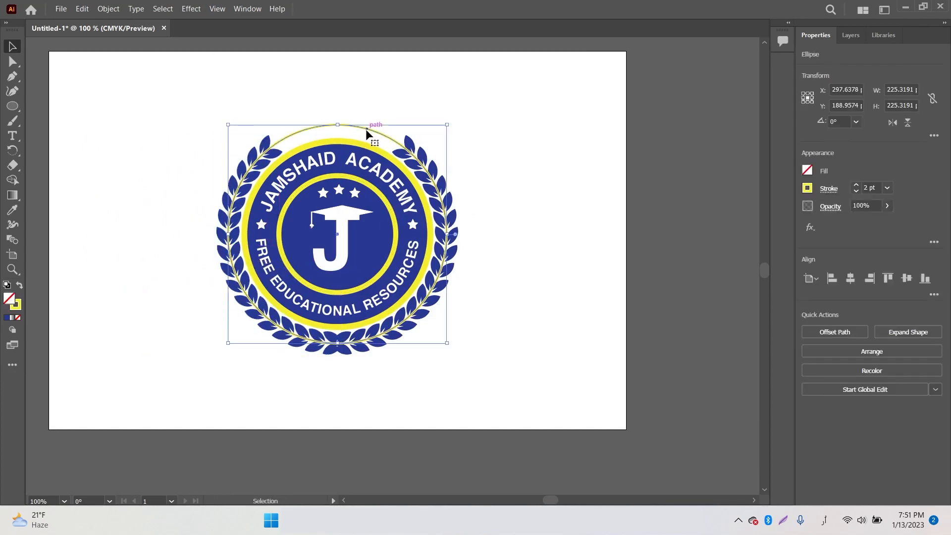
pyautogui.press('Delete')
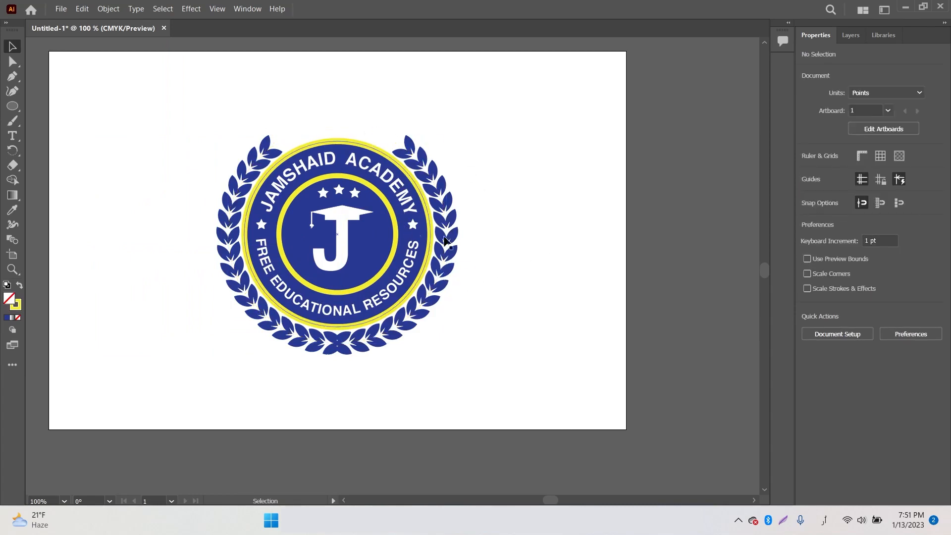
pyautogui.click(402, 333)
pyautogui.moveTo(335, 349); pyautogui.dragTo(337, 344)
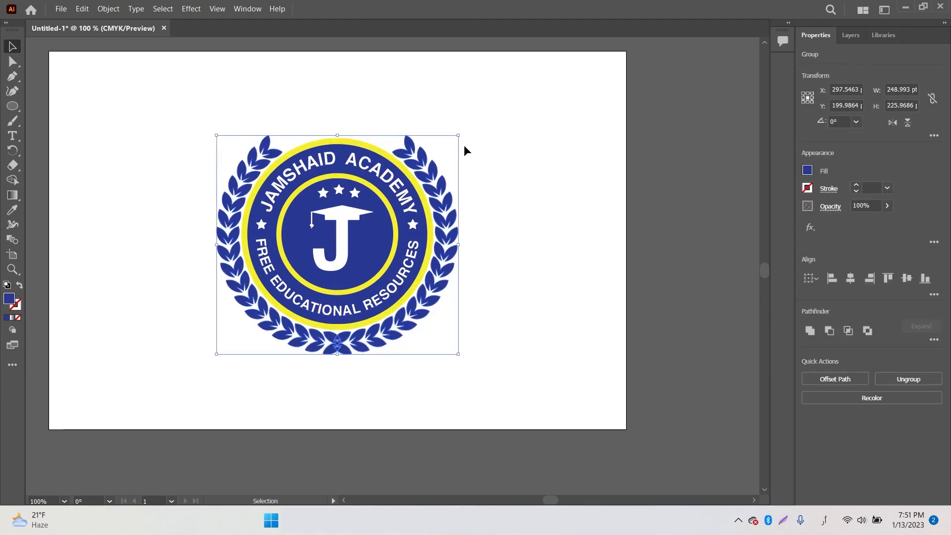
pyautogui.moveTo(462, 133); pyautogui.dragTo(466, 130)
# Delete the lowest leaf pair of the right branch, where the two branches overlap
pyautogui.press('z')
pyautogui.click(409, 269)
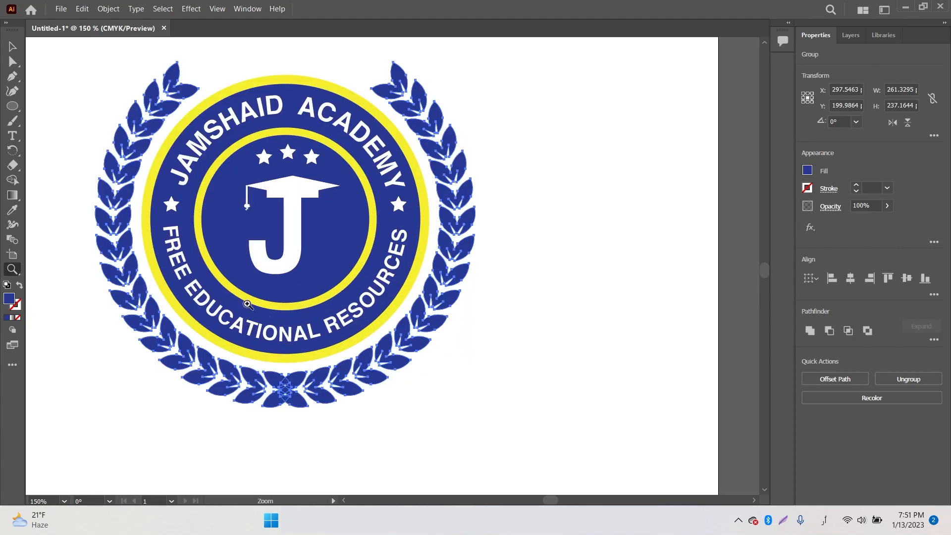
pyautogui.click(13, 46)
pyautogui.click(338, 431)
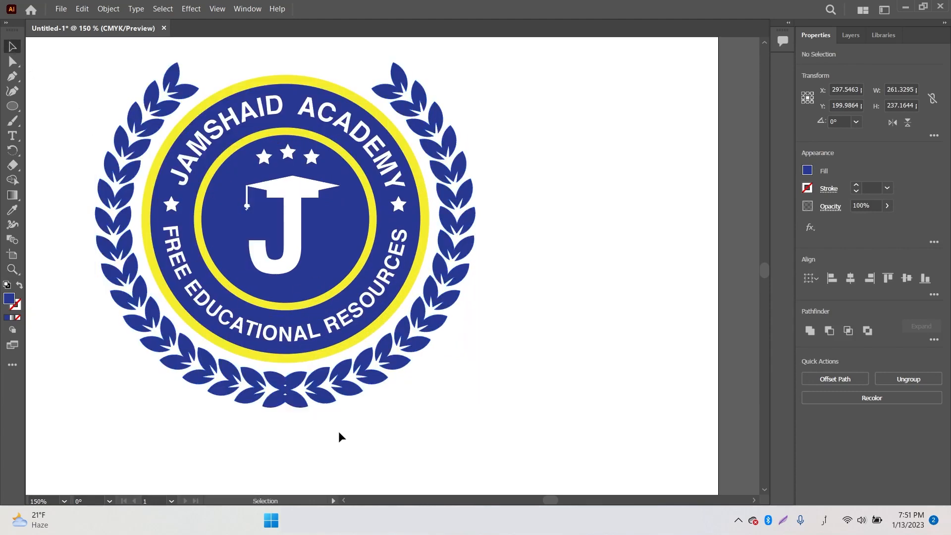
pyautogui.doubleClick(293, 391)
pyautogui.click(293, 391)
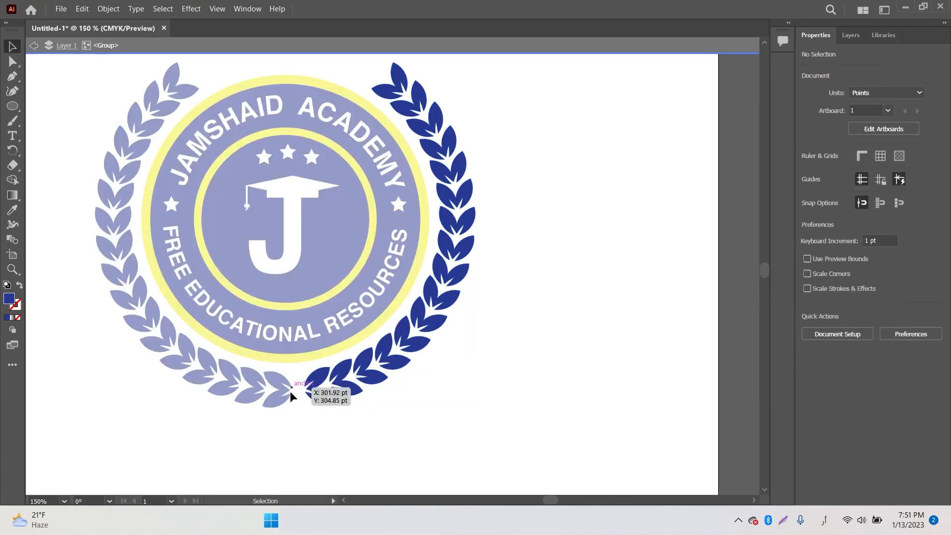
pyautogui.doubleClick(292, 405)
# Delete the lowest leaf pair of the left branch to leave a gap beneath the emblem
pyautogui.click(292, 403)
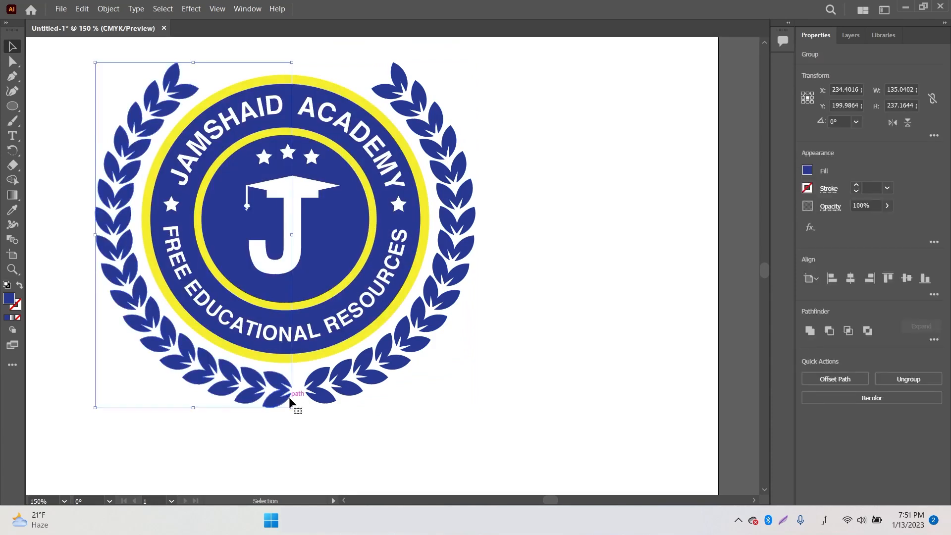
pyautogui.doubleClick(286, 397)
pyautogui.click(286, 397)
pyautogui.press('Delete')
pyautogui.doubleClick(305, 408)
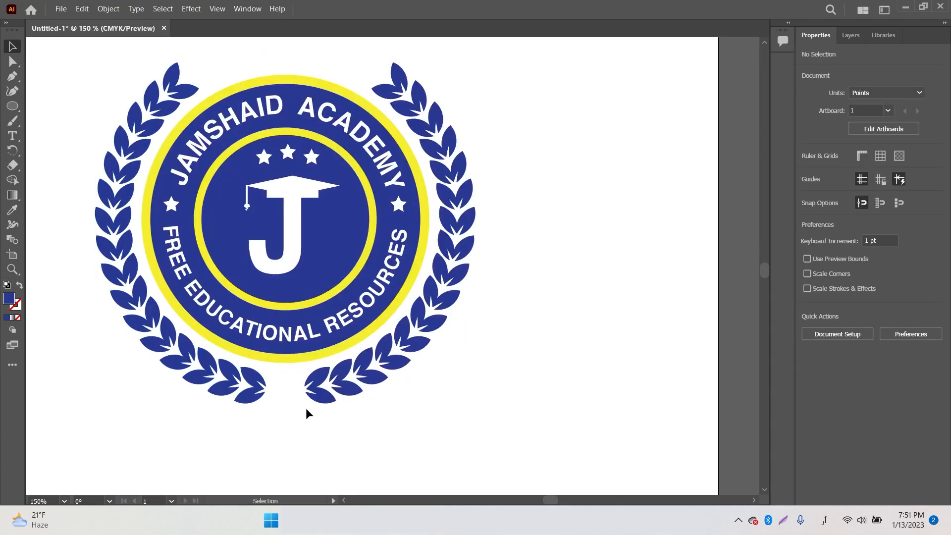
pyautogui.scroll(3, 285, 238)
pyautogui.press('z')
pyautogui.click(250, 194)
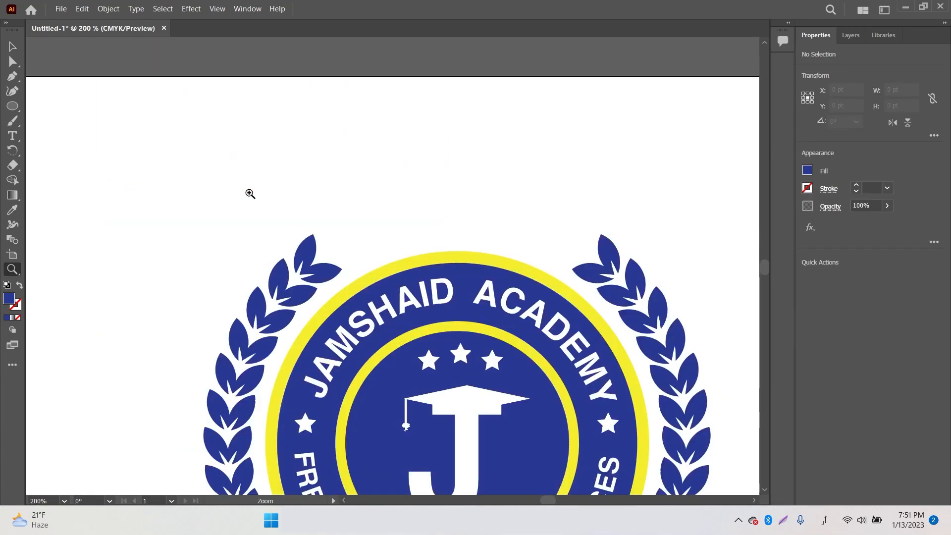
pyautogui.click(366, 264)
pyautogui.click(365, 261)
pyautogui.press('v')
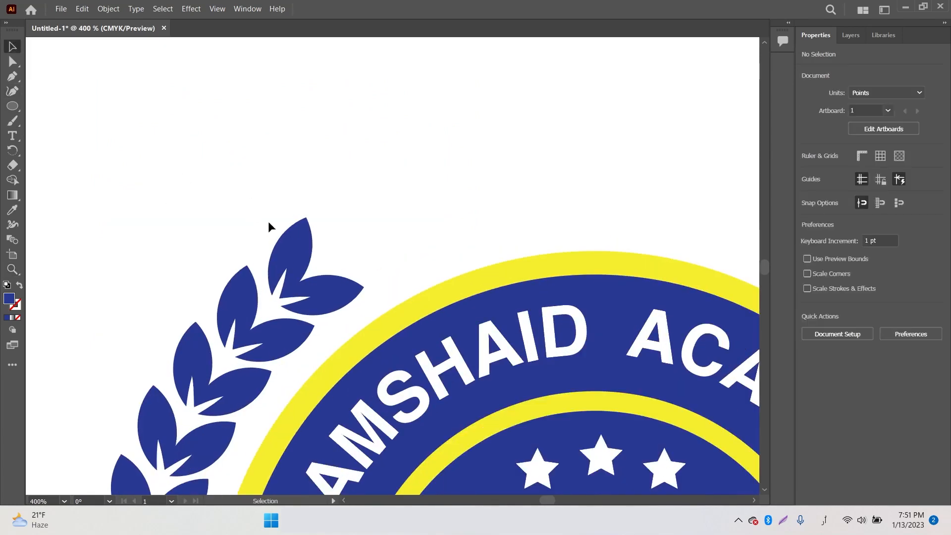
pyautogui.click(288, 246)
pyautogui.doubleClick(288, 252)
pyautogui.click(288, 255)
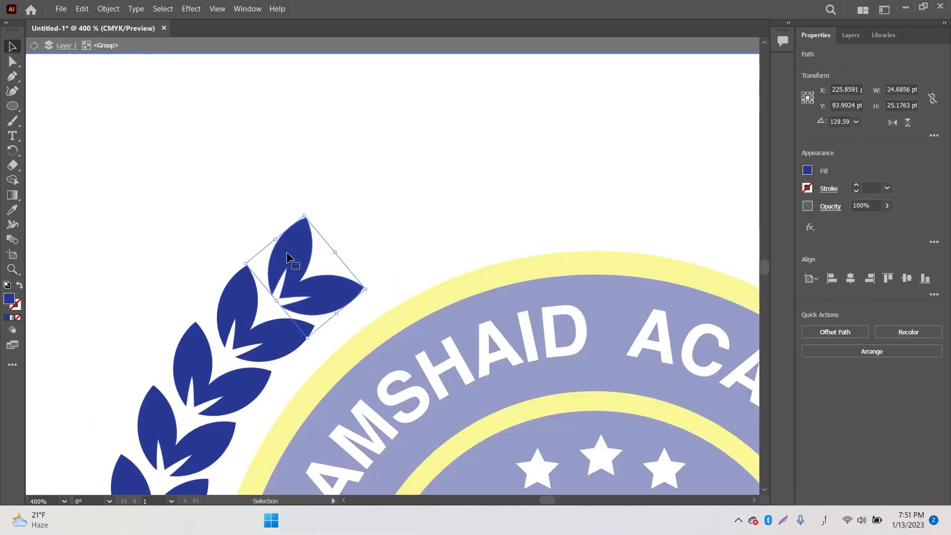
pyautogui.click(347, 226)
pyautogui.doubleClick(394, 249)
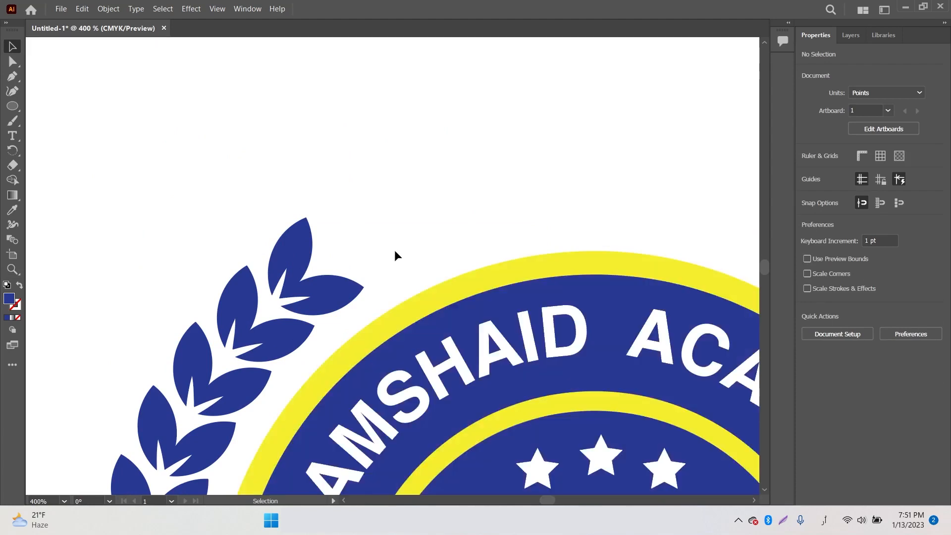
# Draw a pointed blue leaf about 17 × 11 pt with the Pen tool beside the left branch's top leaf pair, and enlarge it slightly
pyautogui.click(12, 77)
pyautogui.click(314, 263)
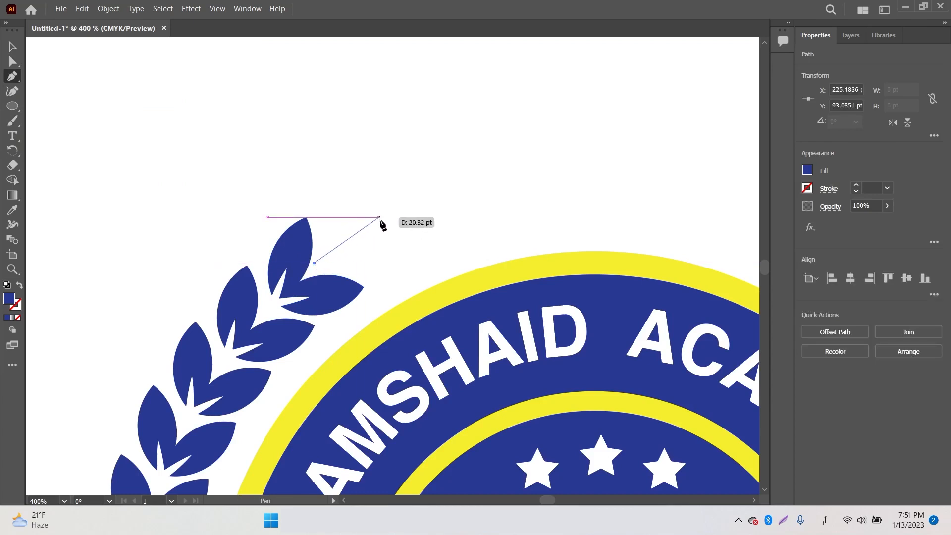
pyautogui.moveTo(382, 222); pyautogui.dragTo(439, 223)
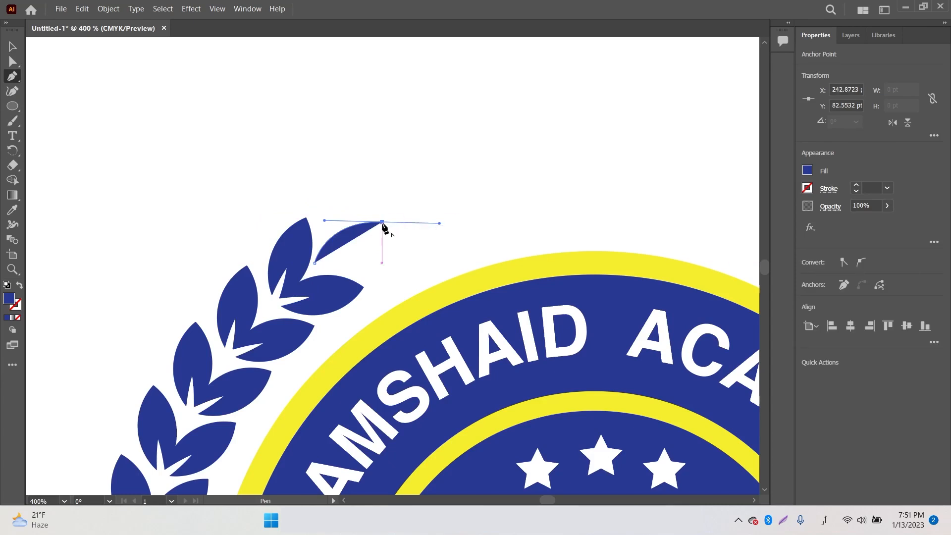
pyautogui.moveTo(315, 263); pyautogui.dragTo(269, 254)
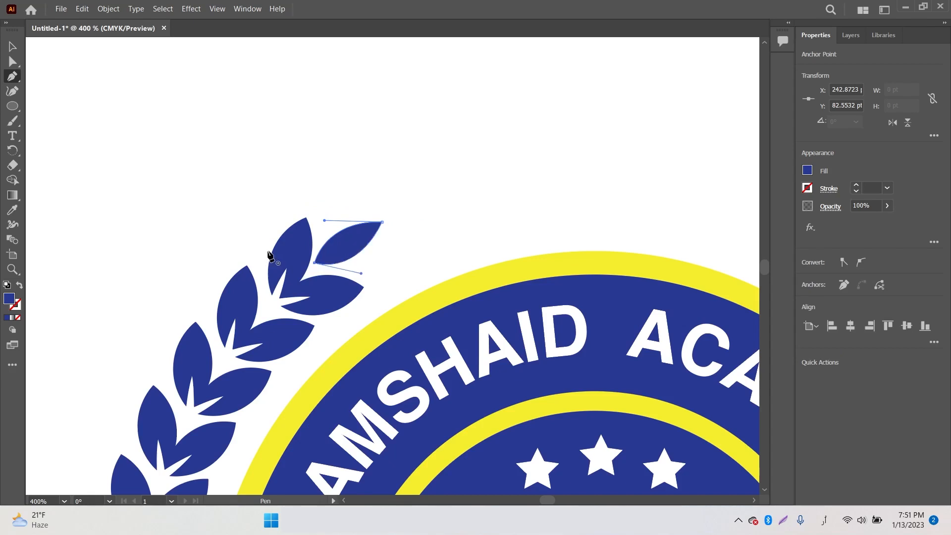
pyautogui.click(19, 46)
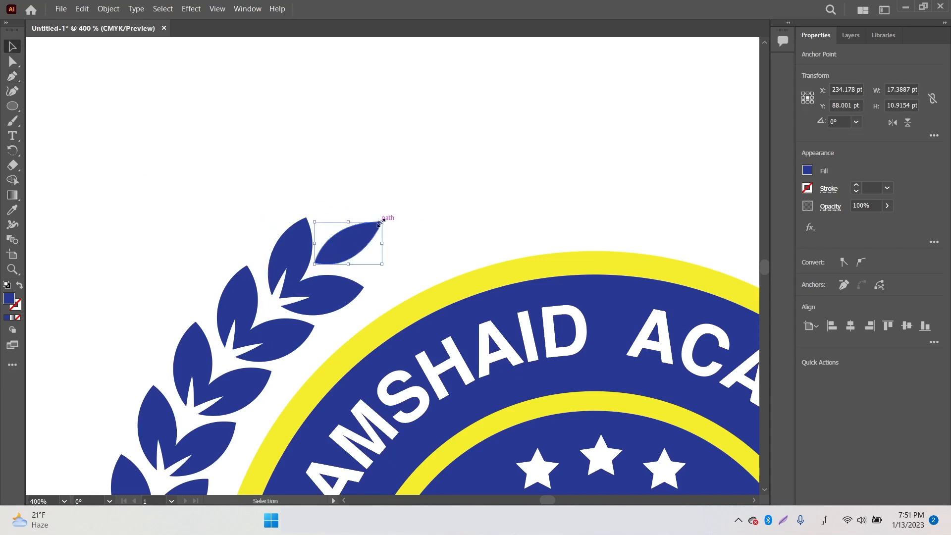
pyautogui.moveTo(381, 222)
pyautogui.mouseDown()
pyautogui.moveTo(403, 213)
pyautogui.moveTo(380, 226)
pyautogui.mouseUp()
pyautogui.click(463, 233)
pyautogui.press('z')
pyautogui.keyDown('alt'); pyautogui.click(494, 238); pyautogui.keyUp('alt')
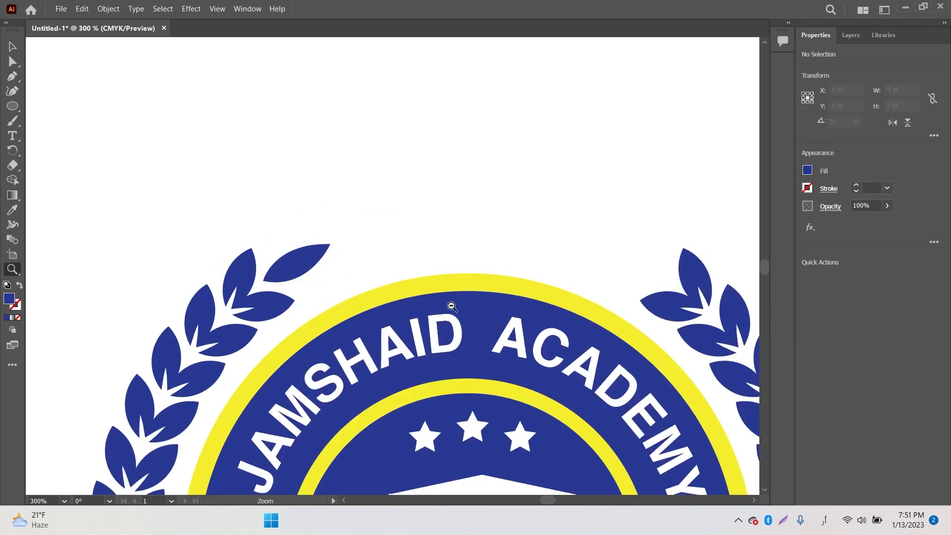
pyautogui.keyDown('alt'); pyautogui.click(449, 309); pyautogui.keyUp('alt')
pyautogui.keyDown('alt'); pyautogui.click(448, 311); pyautogui.keyUp('alt')
pyautogui.keyDown('alt'); pyautogui.click(448, 311); pyautogui.keyUp('alt')
pyautogui.scroll(4, 389, 213)
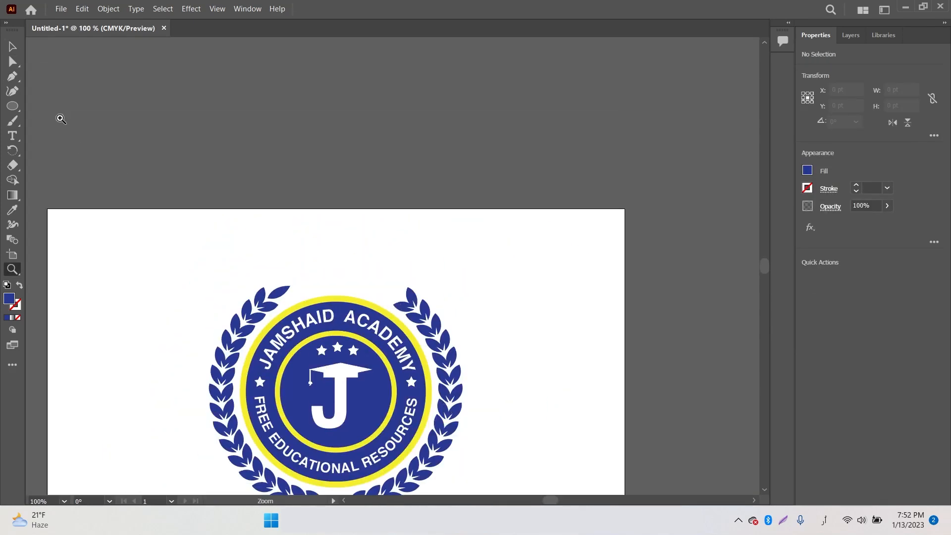
pyautogui.click(386, 332)
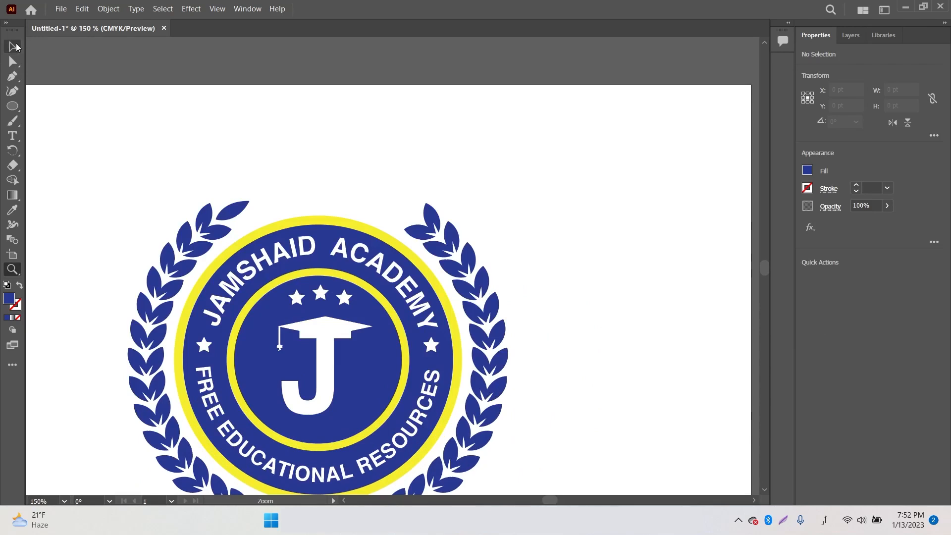
# Place a copy of the new leaf at the right branch's upper end, reflected across the vertical axis
pyautogui.click(15, 46)
pyautogui.moveTo(227, 214); pyautogui.dragTo(381, 216)
pyautogui.rightClick(382, 216)
pyautogui.moveTo(454, 418)
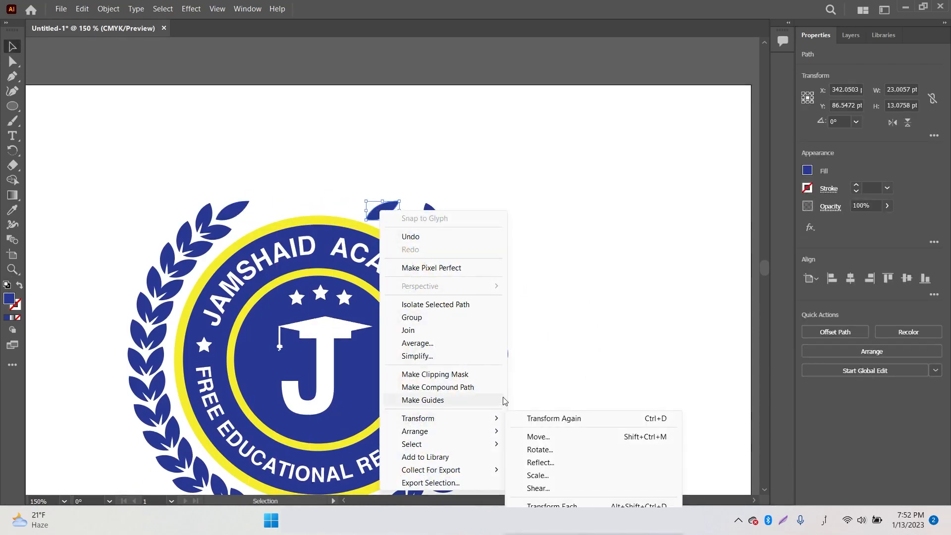
pyautogui.click(540, 462)
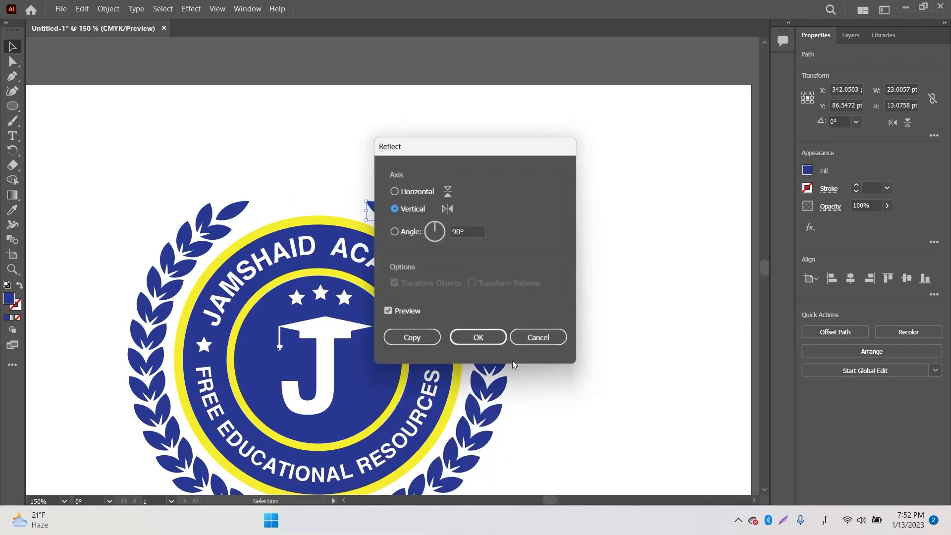
pyautogui.click(474, 342)
pyautogui.moveTo(386, 219); pyautogui.dragTo(403, 214)
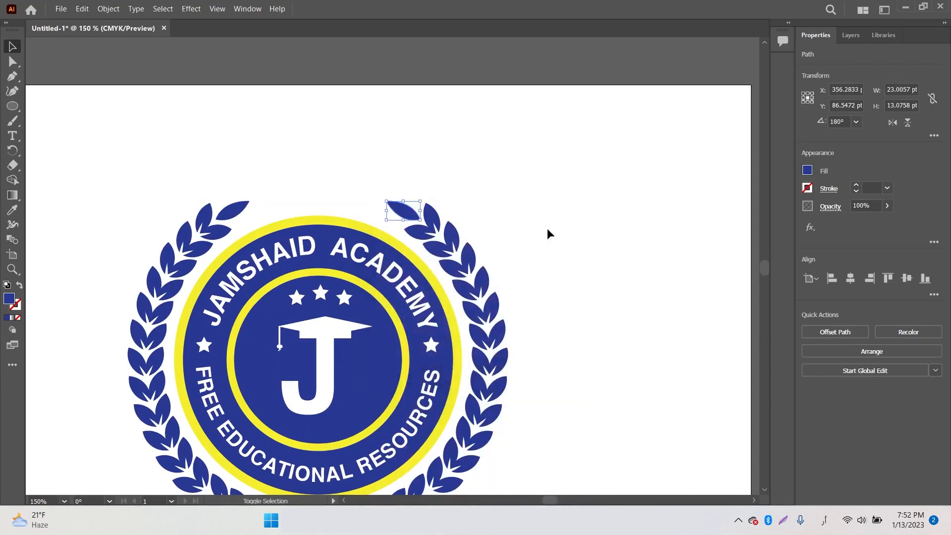
# Group both leaf branches with their two added tip leaves into one wreath
pyautogui.keyDown('shift'); pyautogui.click(430, 215); pyautogui.keyUp('shift')
pyautogui.keyDown('shift'); pyautogui.click(226, 215); pyautogui.keyUp('shift')
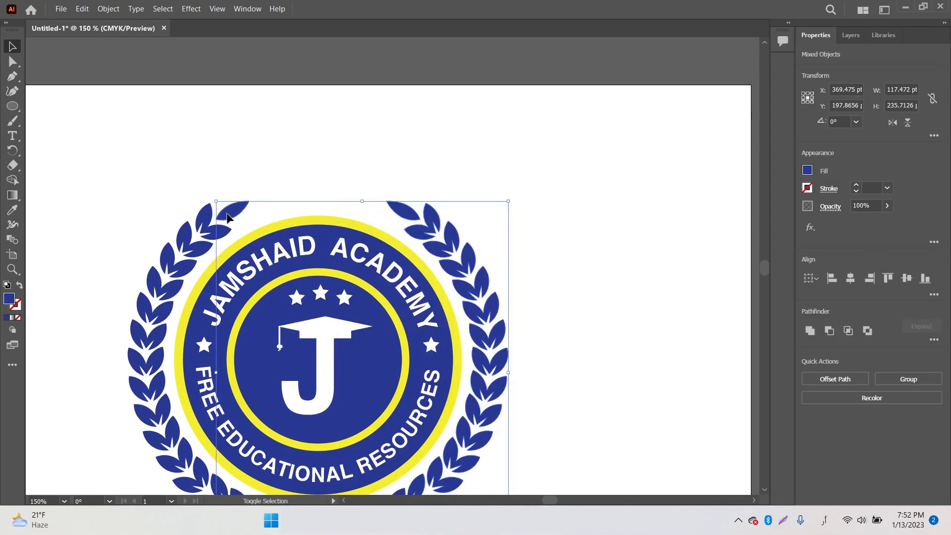
pyautogui.keyDown('shift'); pyautogui.click(204, 231); pyautogui.keyUp('shift')
pyautogui.rightClick(200, 237)
pyautogui.click(251, 329)
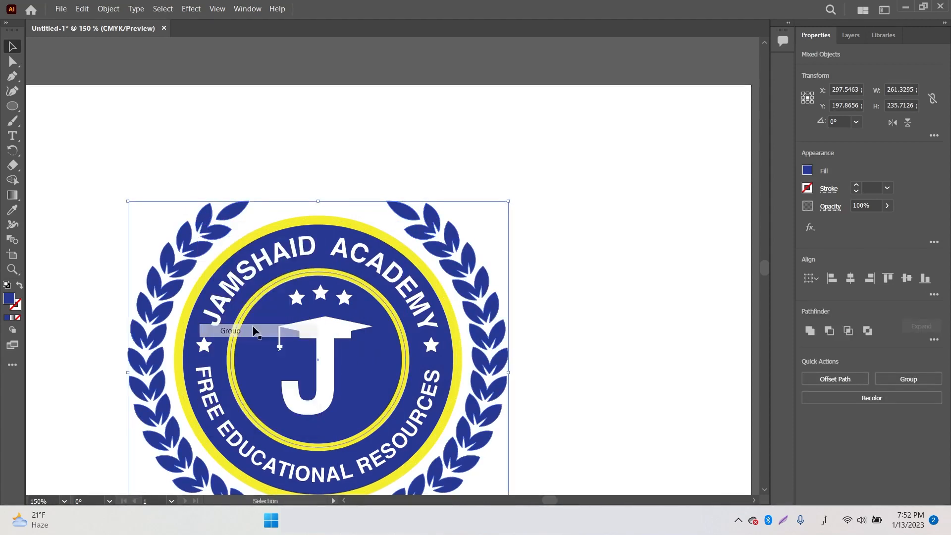
pyautogui.click(572, 260)
# Remove the 6 pt yellow stroke from the large outer circle
pyautogui.press('z')
pyautogui.keyDown('alt'); pyautogui.click(324, 340); pyautogui.keyUp('alt')
pyautogui.keyDown('alt'); pyautogui.click(325, 339); pyautogui.keyUp('alt')
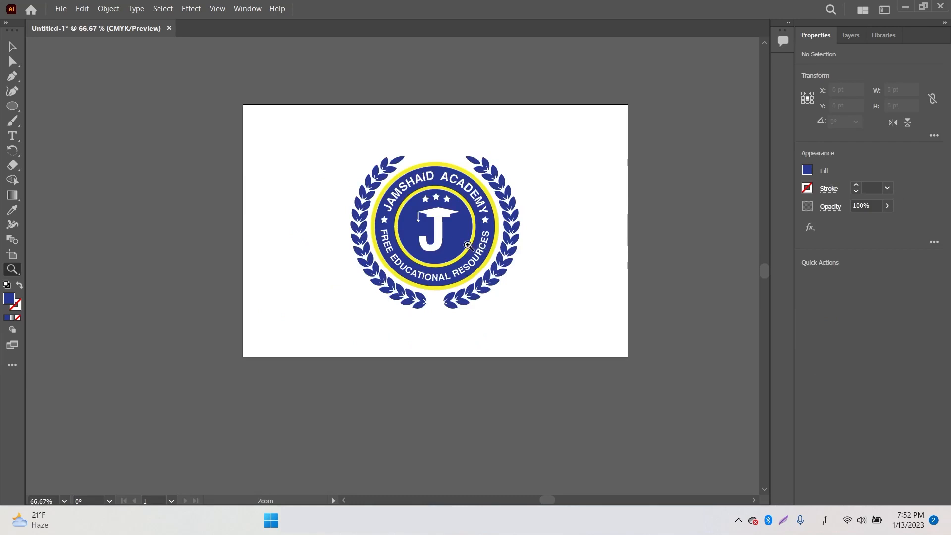
pyautogui.click(469, 250)
pyautogui.click(385, 239)
pyautogui.click(17, 49)
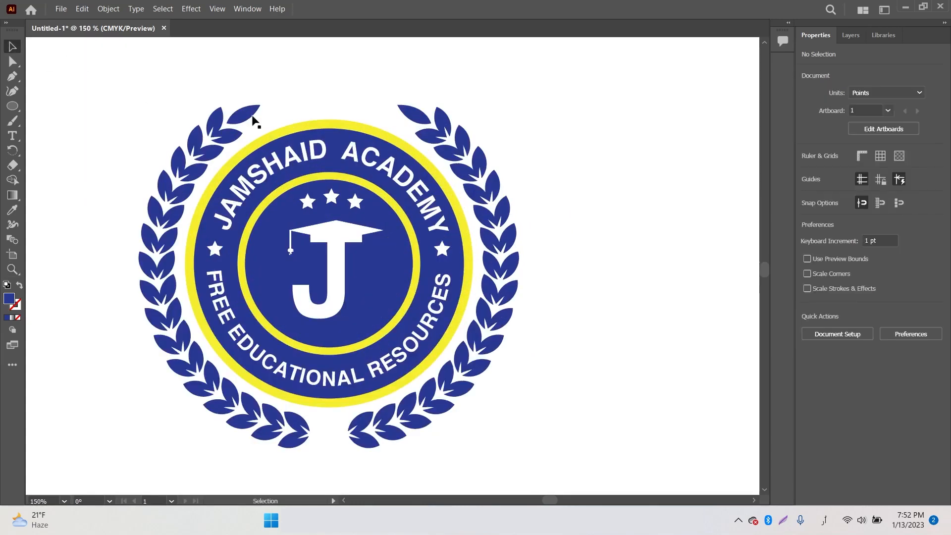
pyautogui.click(301, 134)
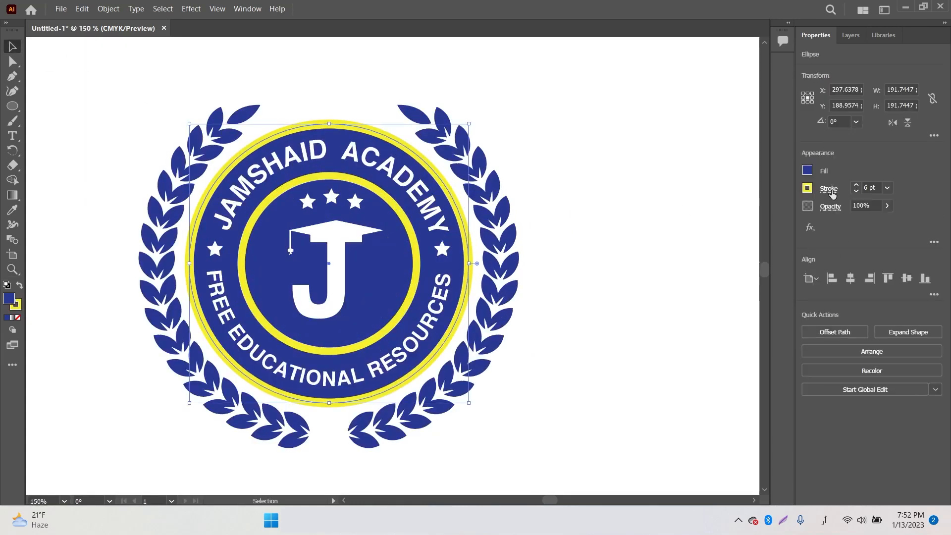
pyautogui.click(828, 189)
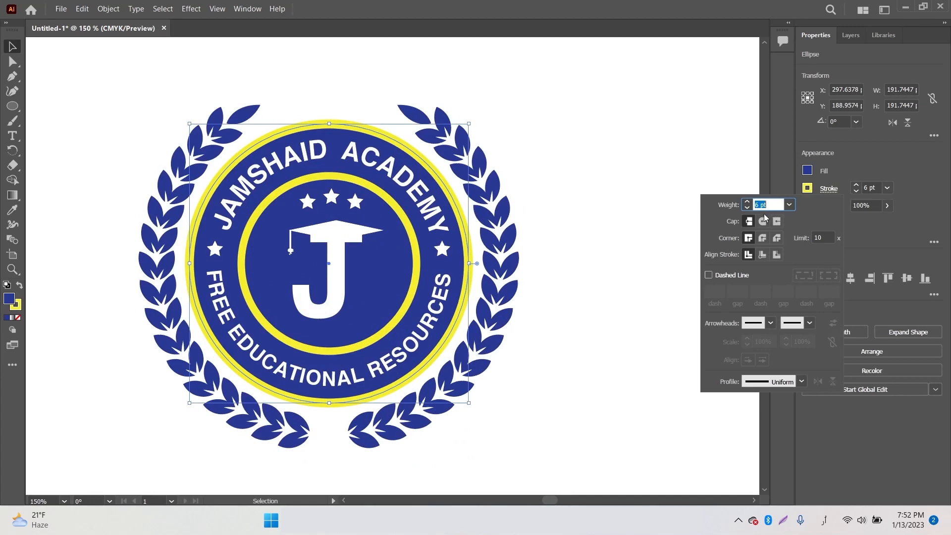
pyautogui.click(807, 188)
pyautogui.click(672, 233)
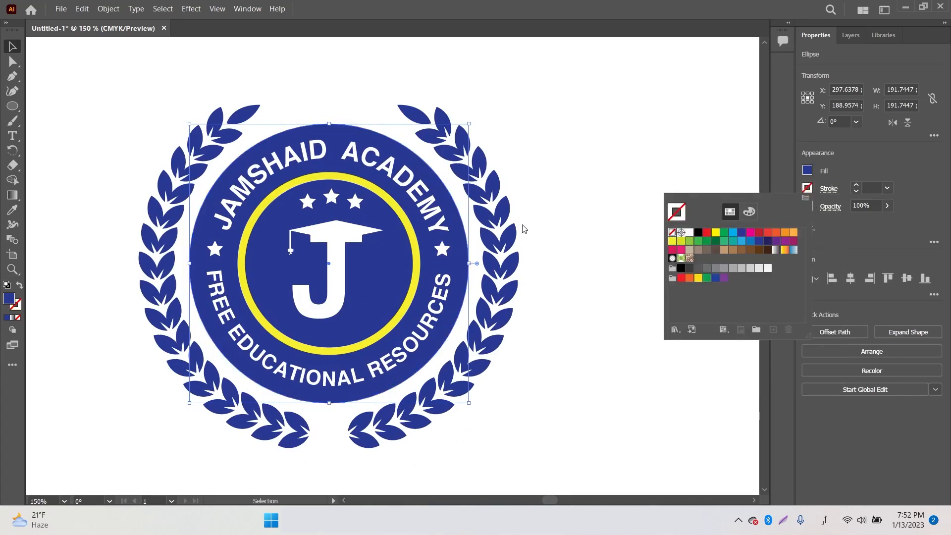
pyautogui.click(552, 271)
pyautogui.click(710, 263)
# Undo the stroke removal on the large outer circle
pyautogui.press('z')
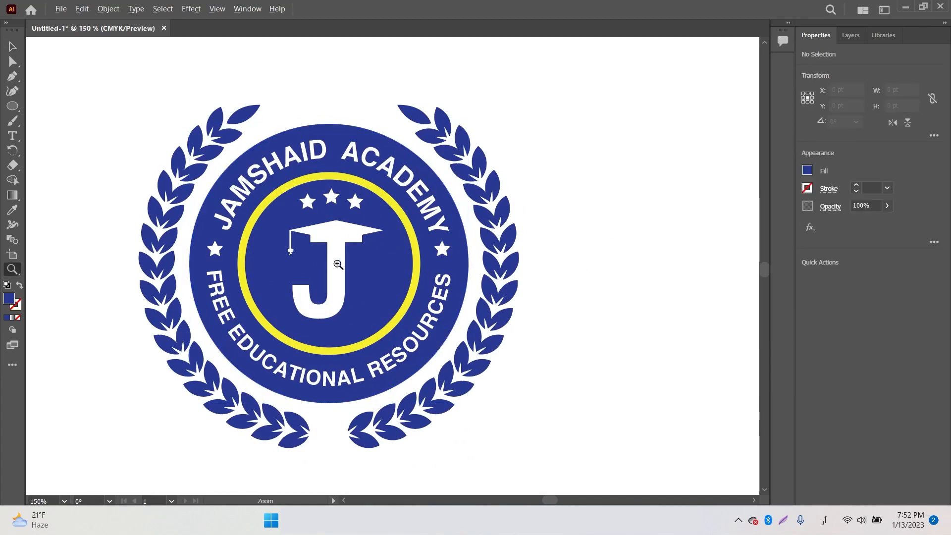
pyautogui.keyDown('alt'); pyautogui.click(336, 264); pyautogui.keyUp('alt')
pyautogui.keyDown('alt'); pyautogui.click(435, 286); pyautogui.keyUp('alt')
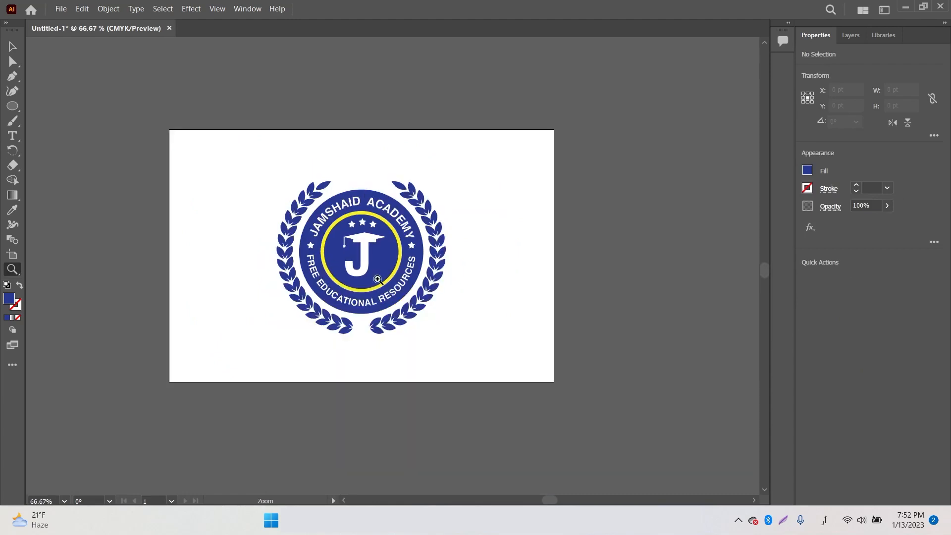
pyautogui.click(379, 279)
pyautogui.click(429, 233)
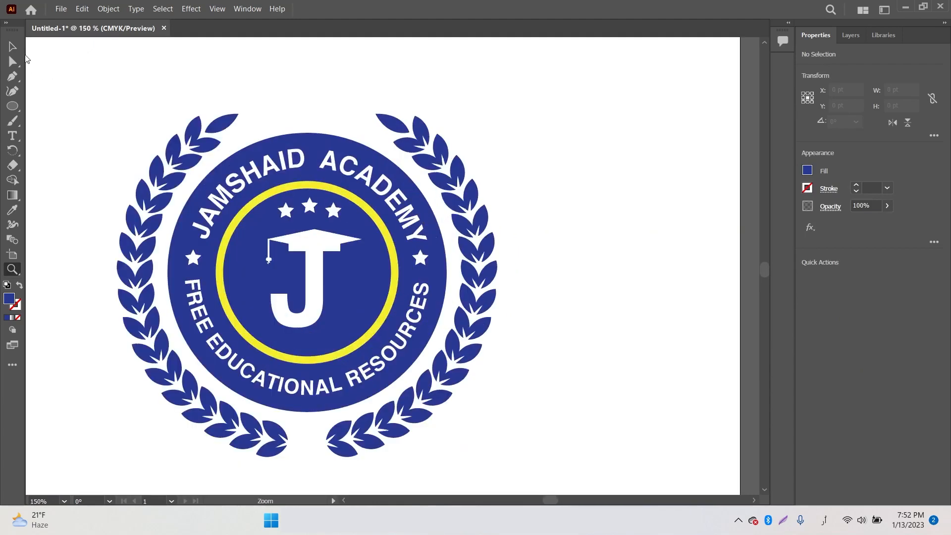
pyautogui.press('v')
pyautogui.hotkey('ctrl', 'z')
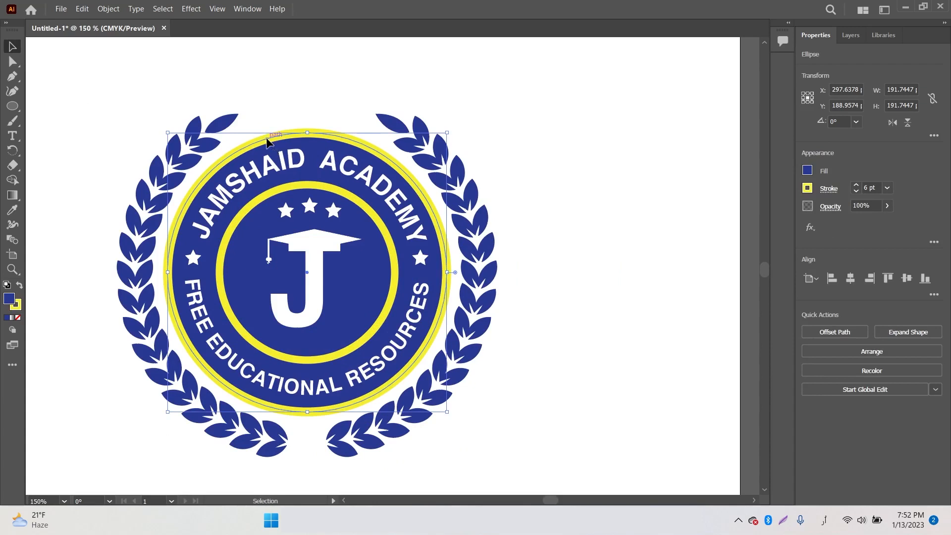
# Delete the large outer circle and fill the lower curved text FREE EDUCATIONAL RESOURCES with dark blue
pyautogui.hotkey('ctrl', 'z')
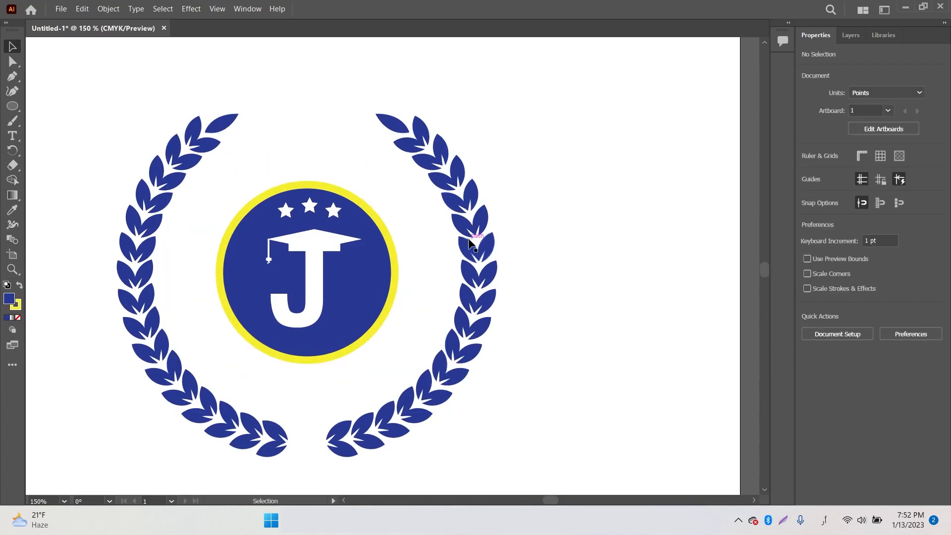
pyautogui.click(283, 150)
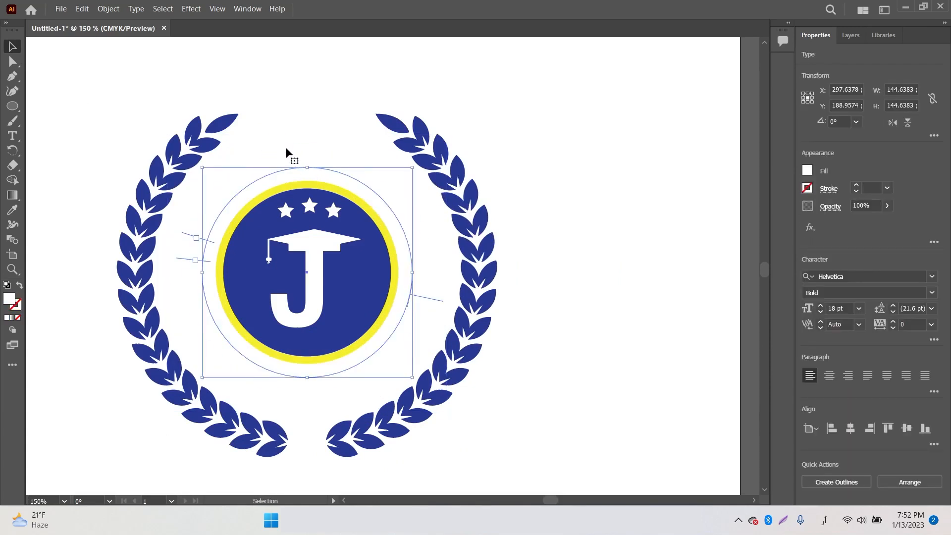
pyautogui.moveTo(285, 155); pyautogui.dragTo(287, 342)
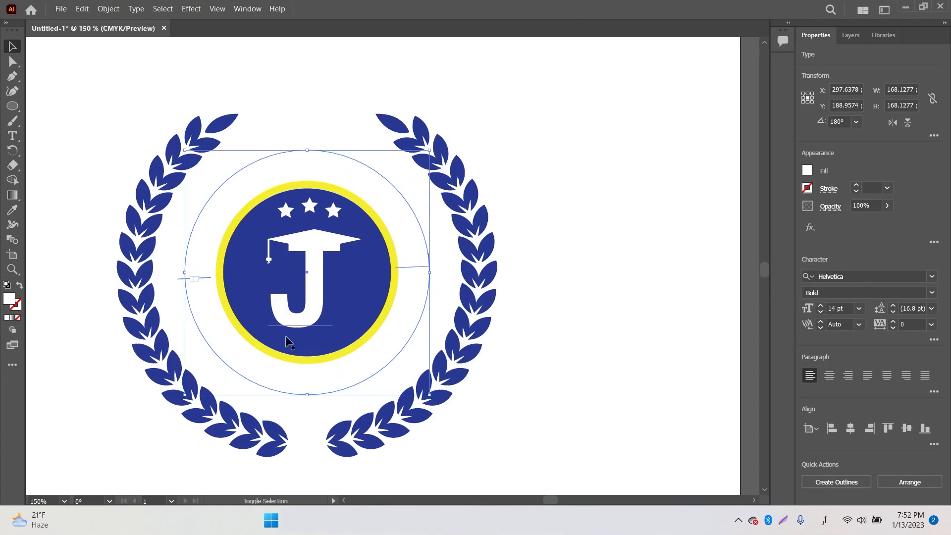
pyautogui.click(810, 172)
pyautogui.click(759, 224)
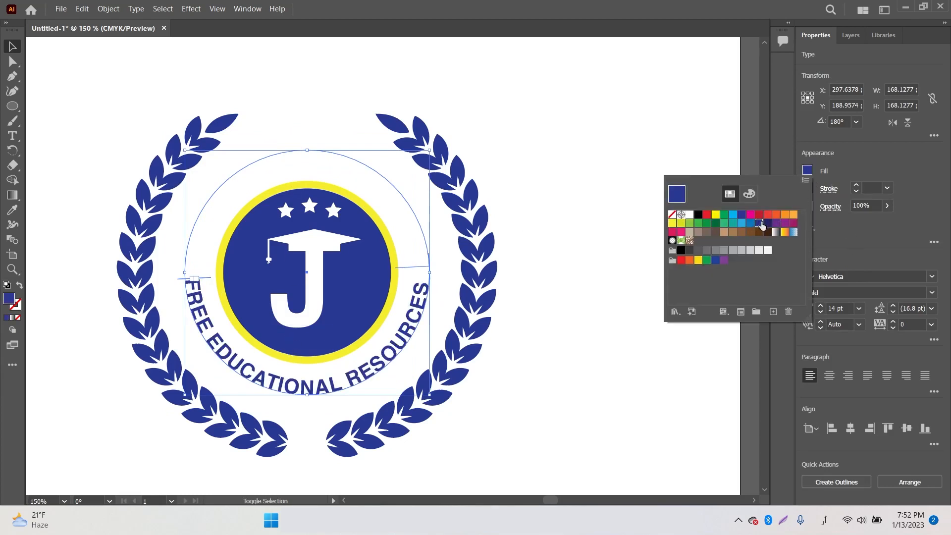
# Fill the upper curved academy name with the same dark blue as the lower text
pyautogui.click(297, 167)
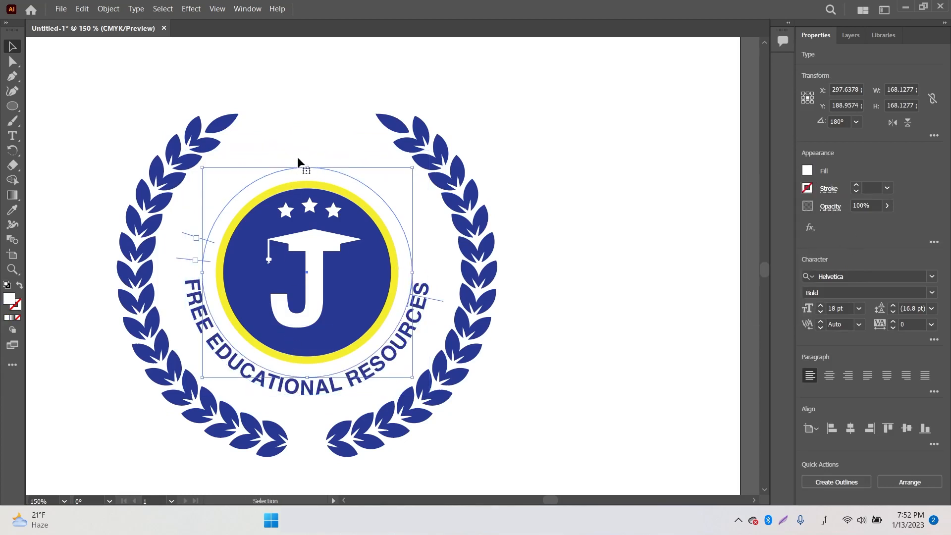
pyautogui.click(808, 171)
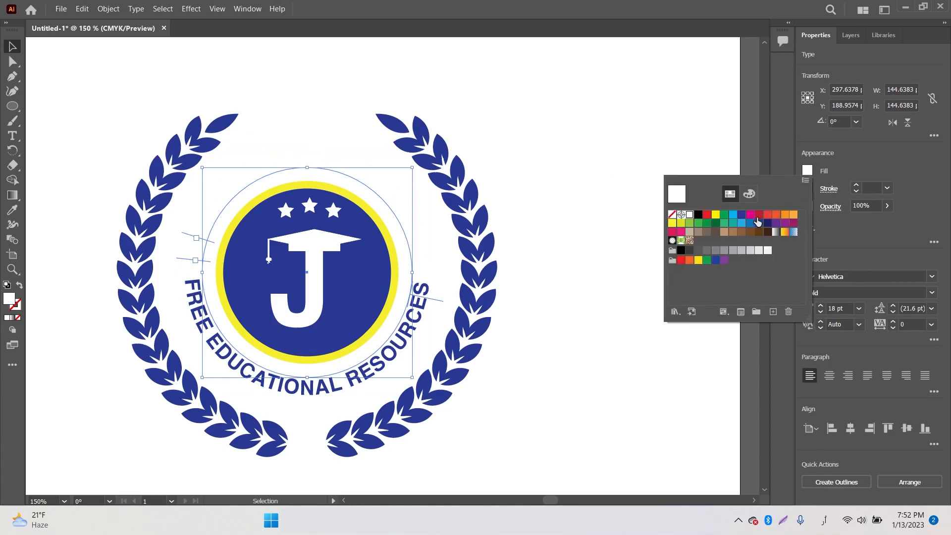
pyautogui.click(757, 223)
pyautogui.click(611, 200)
# Scale the leaf wreath down around its centre so it sits closer to the curved texts
pyautogui.press('z')
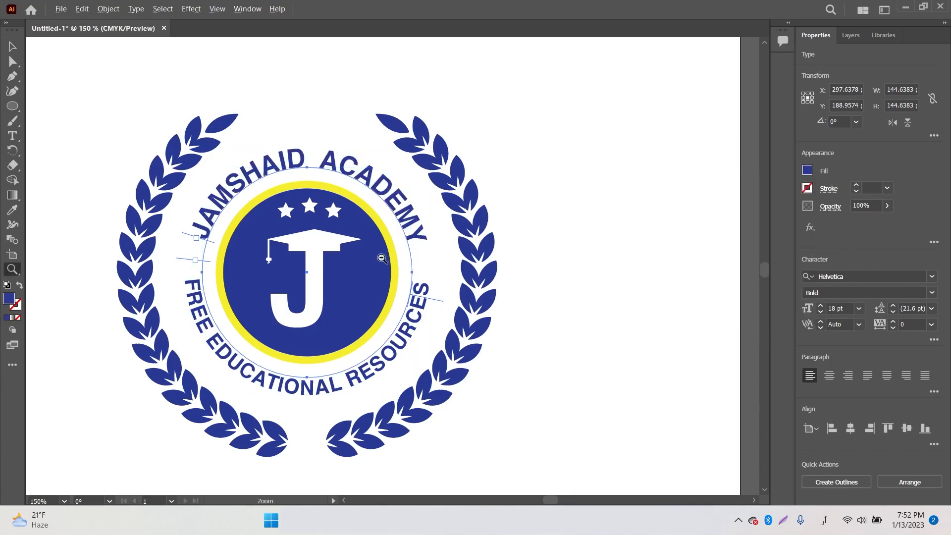
pyautogui.keyDown('alt'); pyautogui.click(415, 283); pyautogui.keyUp('alt')
pyautogui.click(7, 49)
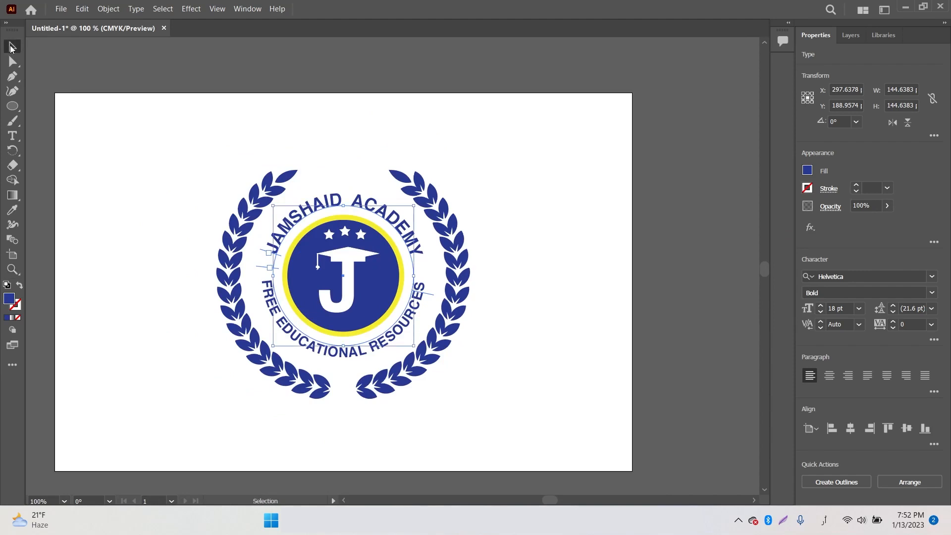
pyautogui.click(298, 179)
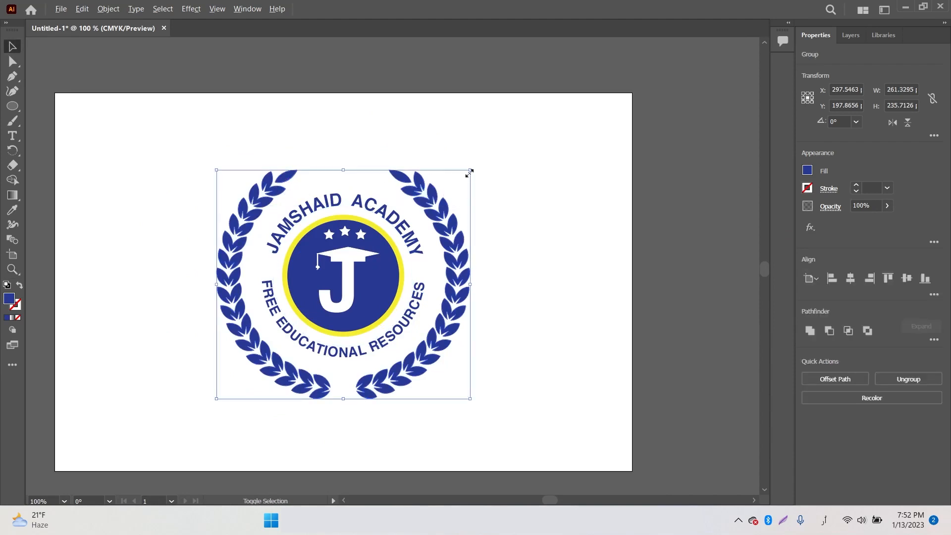
pyautogui.moveTo(471, 172); pyautogui.dragTo(459, 187)
pyautogui.click(537, 199)
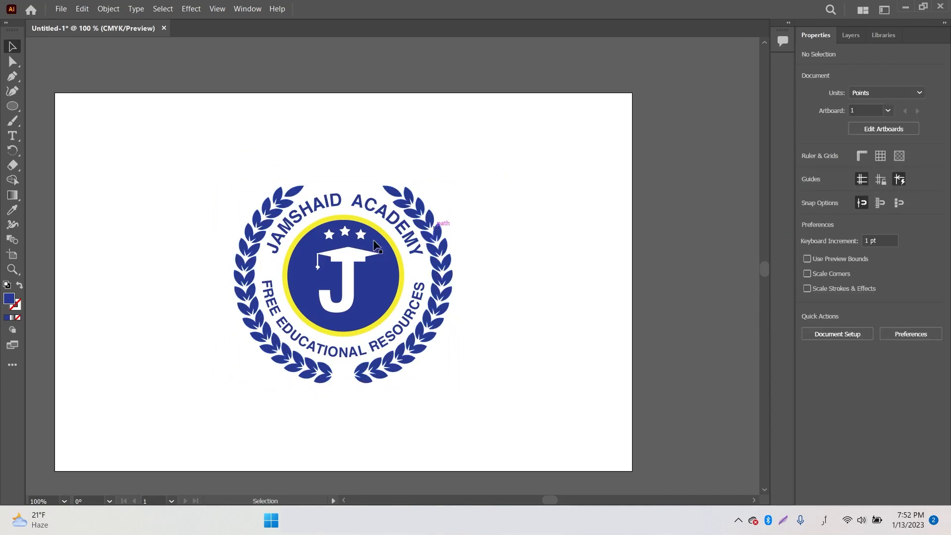
# Fill the two side stars between the curved texts with dark blue
pyautogui.click(267, 266)
pyautogui.keyDown('shift'); pyautogui.click(419, 266); pyautogui.keyUp('shift')
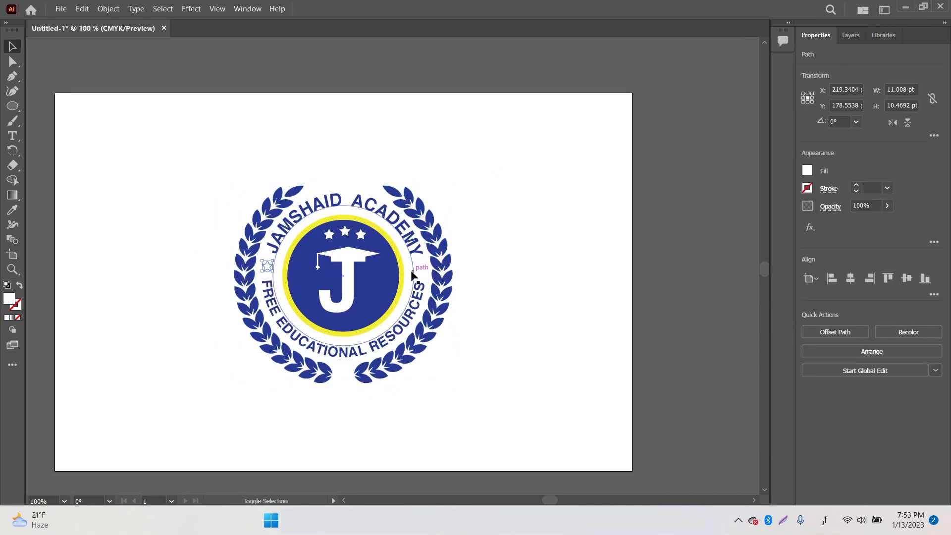
pyautogui.click(806, 171)
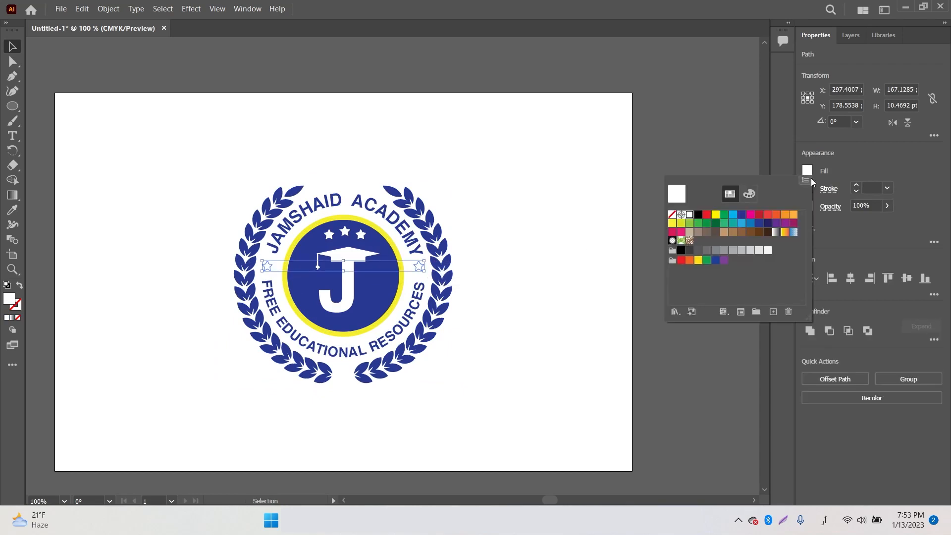
pyautogui.click(759, 227)
pyautogui.click(543, 184)
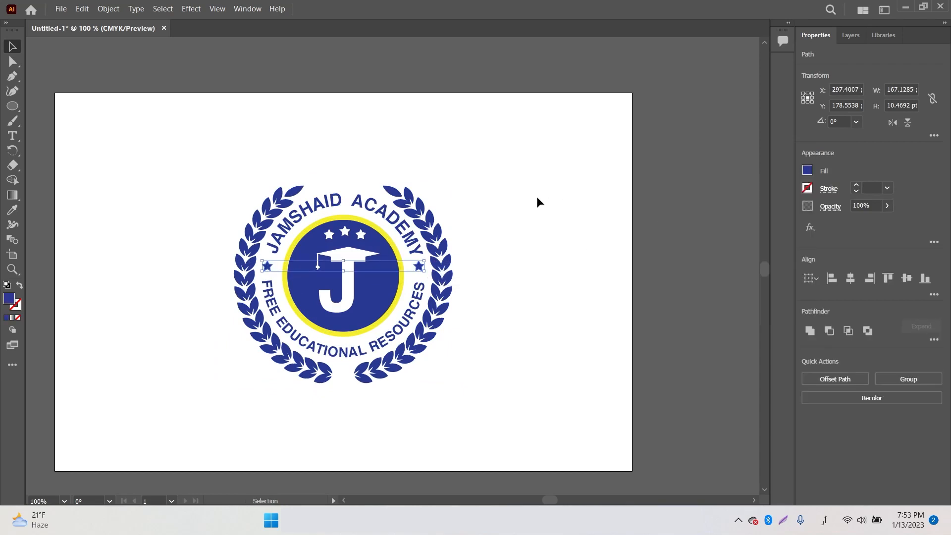
pyautogui.click(538, 197)
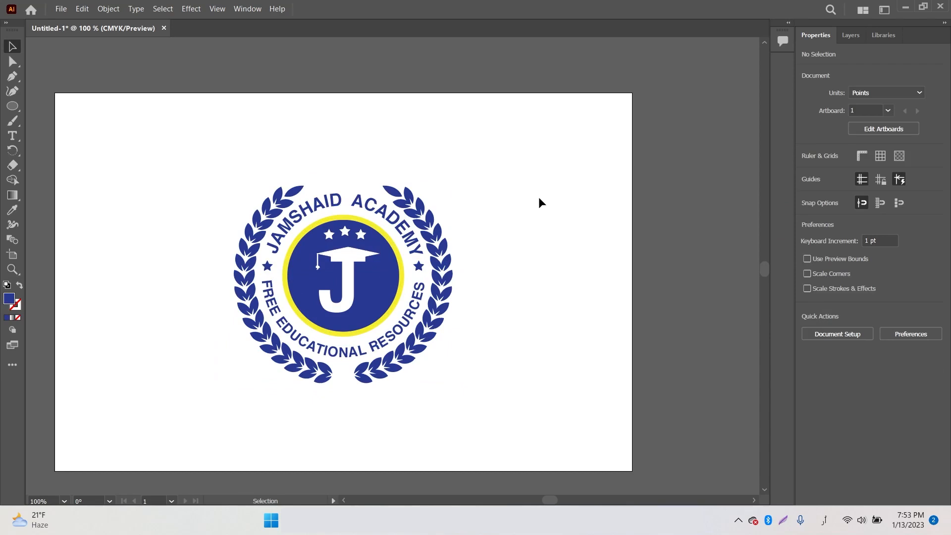
# Undo the star and text recolouring, the wreath scaling and the outer circle deletion
pyautogui.press('a')
pyautogui.hotkey('ctrl', 'a')
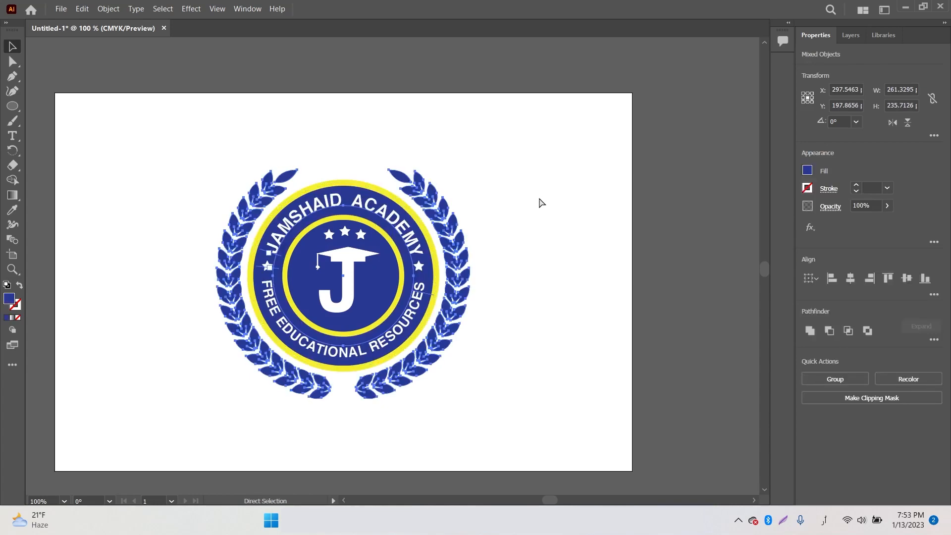
pyautogui.hotkey('ctrl', 'g')
# Move the whole logo to the artboard's right half and place a duplicate beside it in the left half
pyautogui.click(225, 170)
pyautogui.moveTo(198, 160); pyautogui.dragTo(506, 428)
pyautogui.moveTo(361, 290); pyautogui.dragTo(481, 305)
pyautogui.moveTo(314, 143); pyautogui.dragTo(625, 429)
pyautogui.moveTo(530, 278); pyautogui.dragTo(244, 276)
pyautogui.click(335, 131)
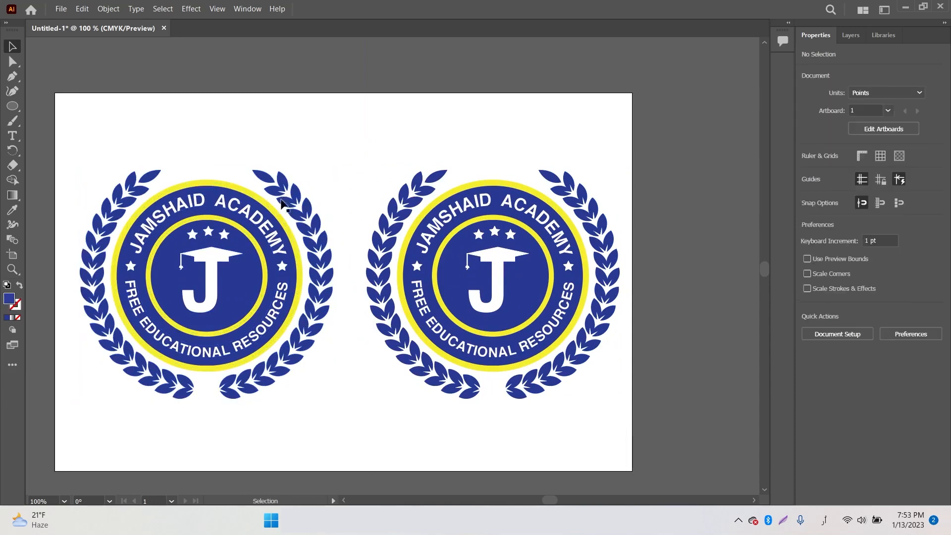
# Delete the large outer circle of the left logo and fill its upper curved academy name with dark blue
pyautogui.click(275, 216)
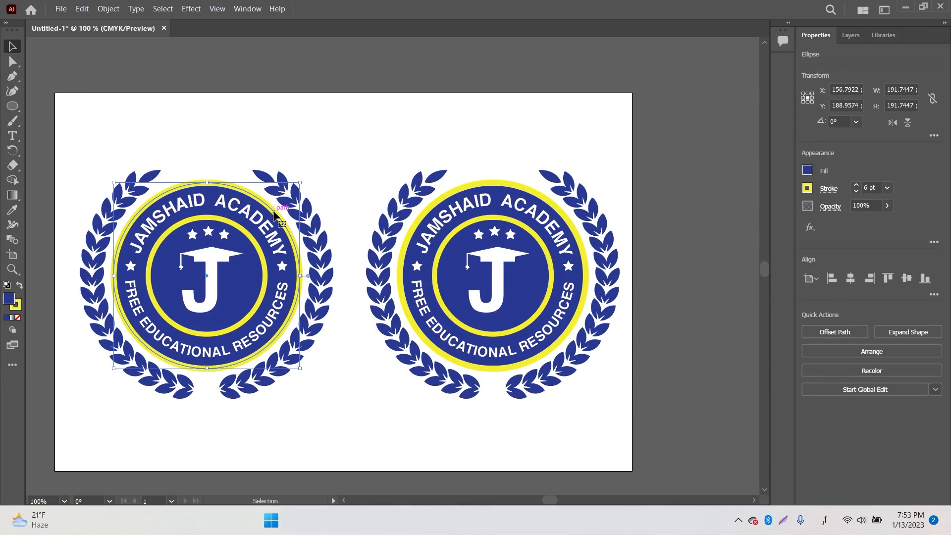
pyautogui.press('Delete')
pyautogui.click(239, 205)
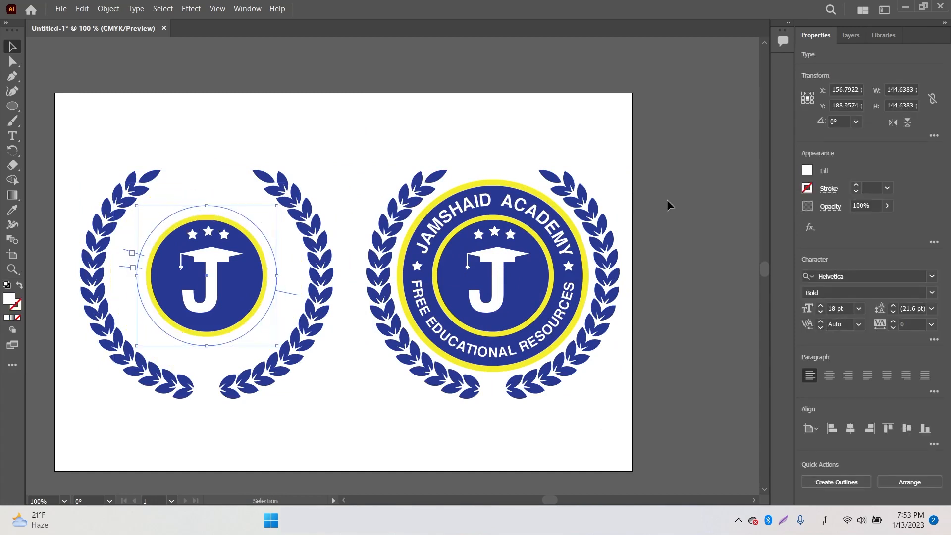
pyautogui.click(808, 172)
pyautogui.click(759, 223)
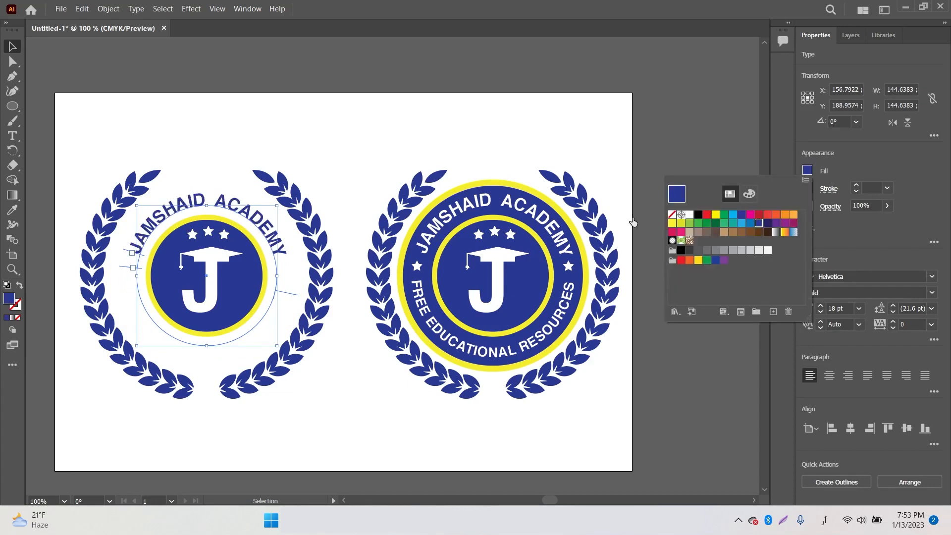
# Fill the lower curved text "FREE EDUCATIONAL RESOURCES" and the two side stars of the left logo with dark blue
pyautogui.click(222, 347)
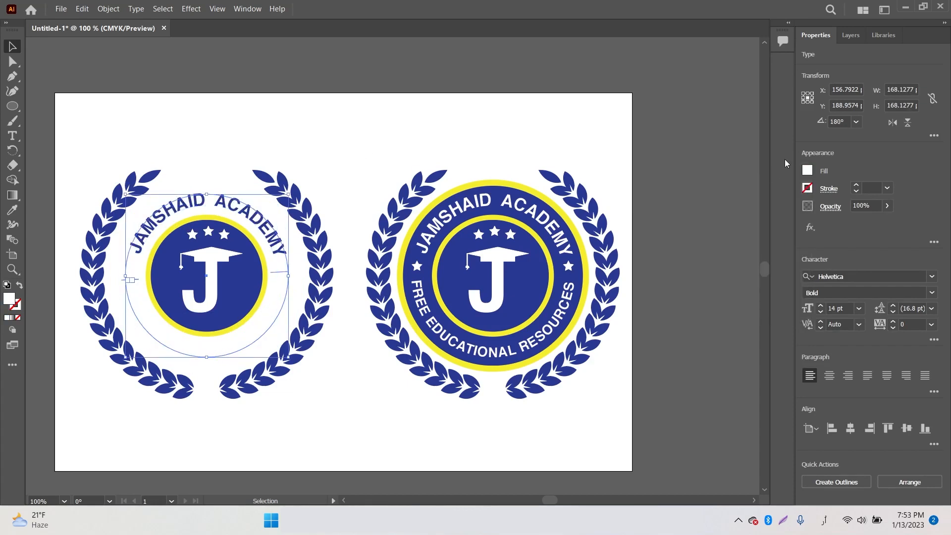
pyautogui.click(806, 173)
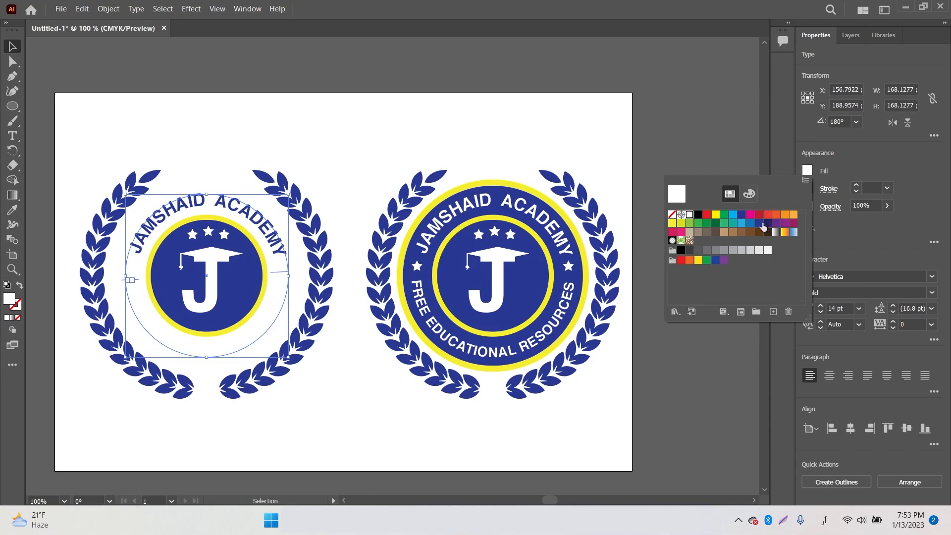
pyautogui.click(761, 227)
pyautogui.click(272, 262)
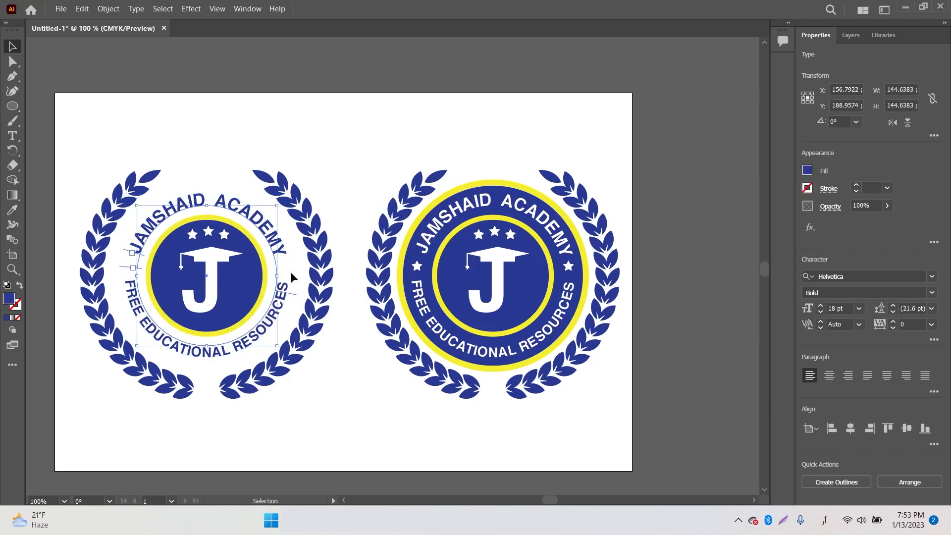
pyautogui.click(283, 267)
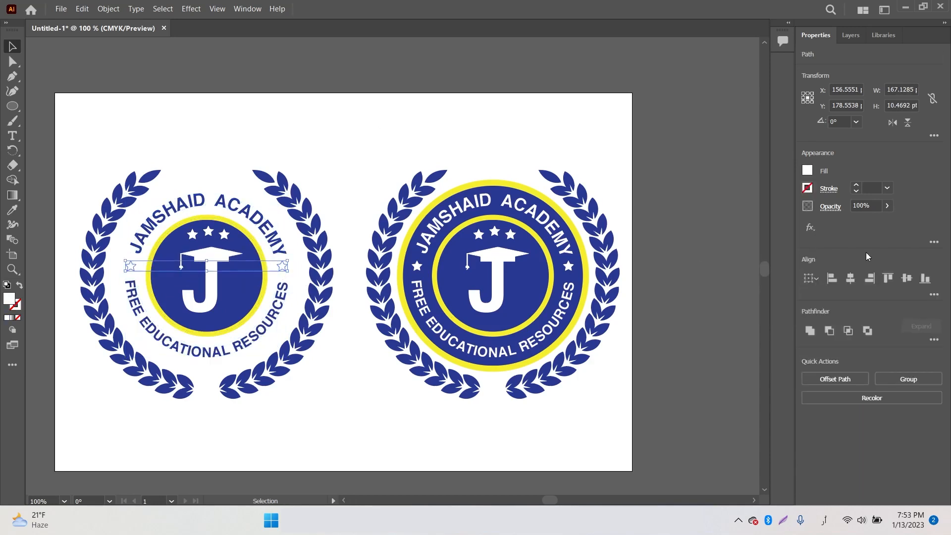
pyautogui.click(806, 172)
# Scale the left logo's leaf wreath down to about 224 × 202 pt so it fits closely around the curved texts
pyautogui.click(291, 185)
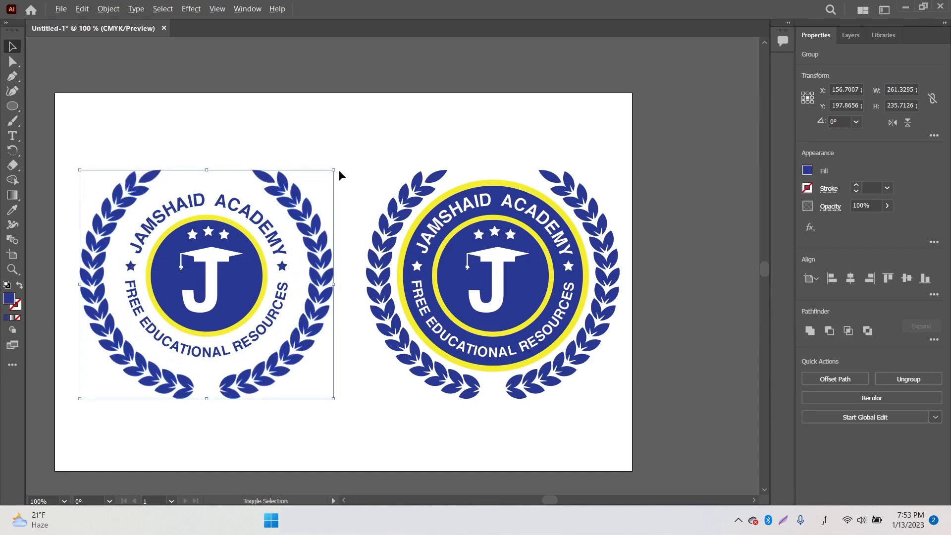
pyautogui.moveTo(338, 170); pyautogui.dragTo(315, 182)
pyautogui.click(326, 158)
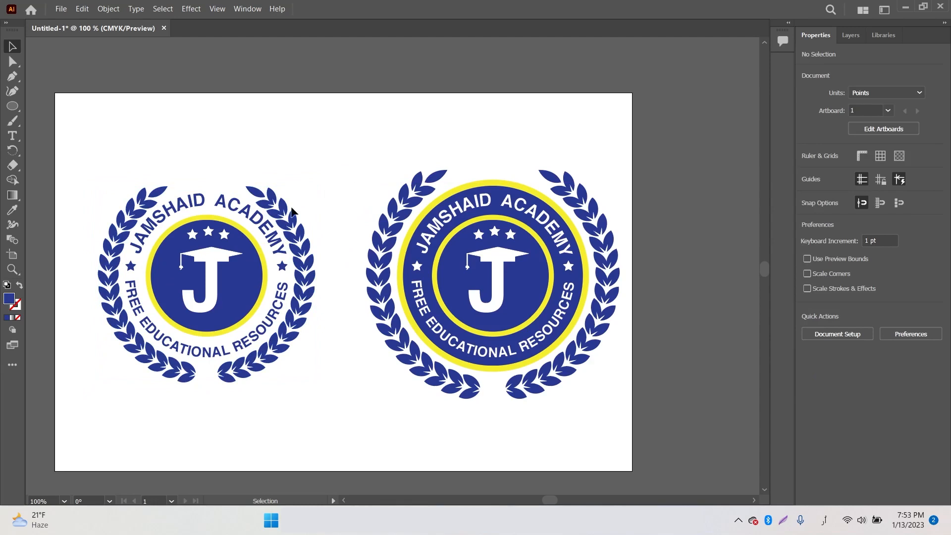
# Delete the left logo's inner circle and fill all its remaining artwork with the dark blue swatch C=100 M=95 Y=5 K=0
pyautogui.click(245, 277)
pyautogui.press('Delete')
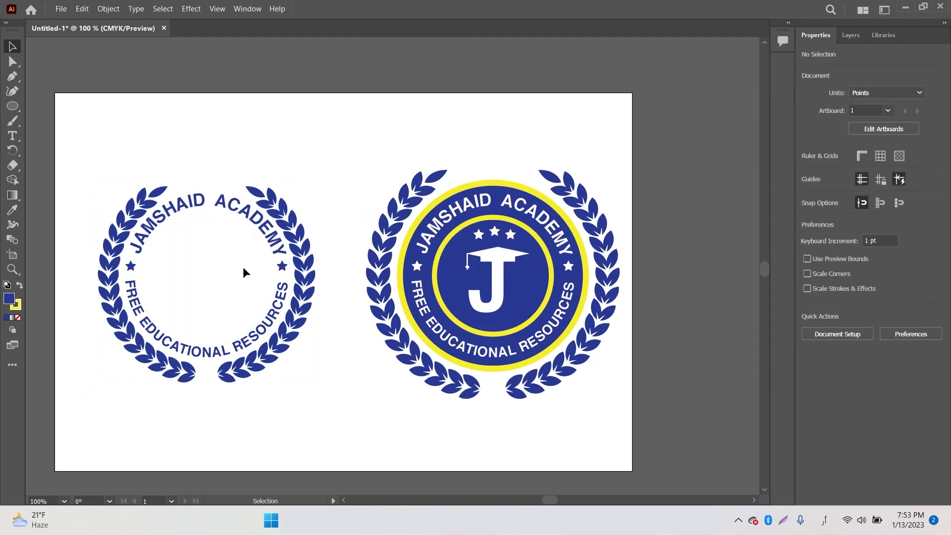
pyautogui.moveTo(171, 227); pyautogui.dragTo(259, 336)
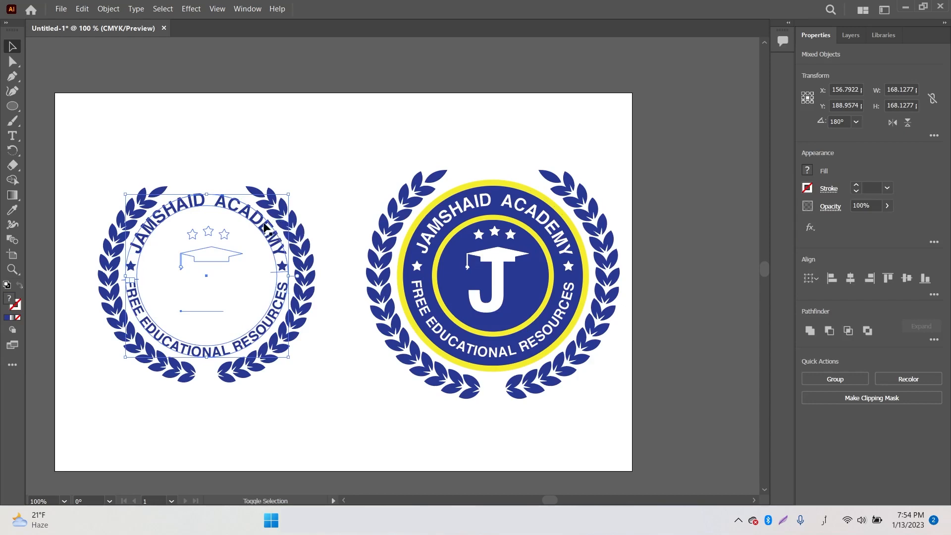
pyautogui.moveTo(91, 147); pyautogui.dragTo(327, 420)
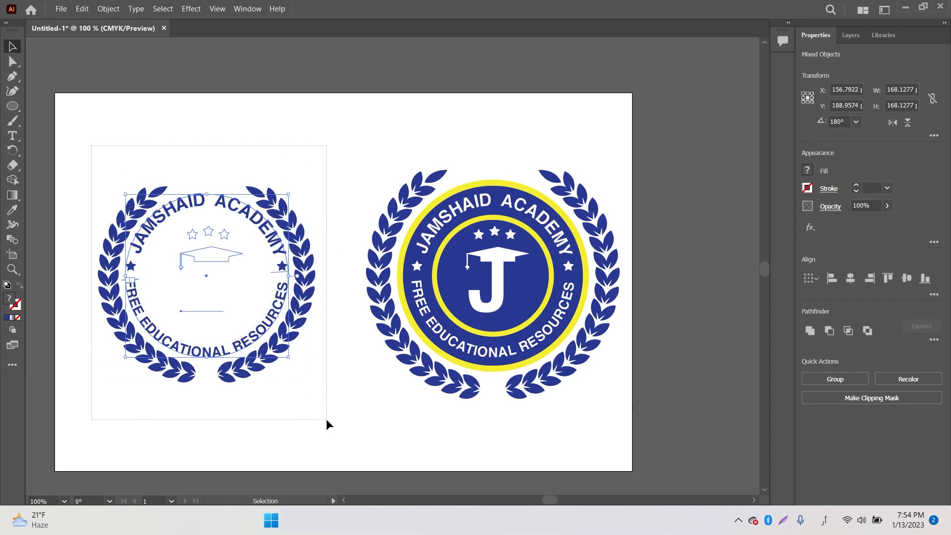
pyautogui.click(807, 170)
pyautogui.click(759, 224)
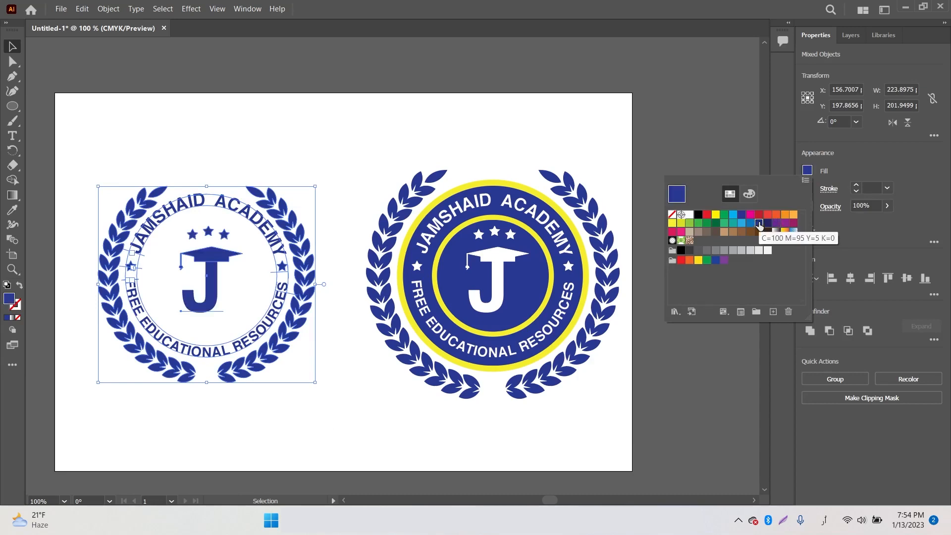
pyautogui.click(263, 399)
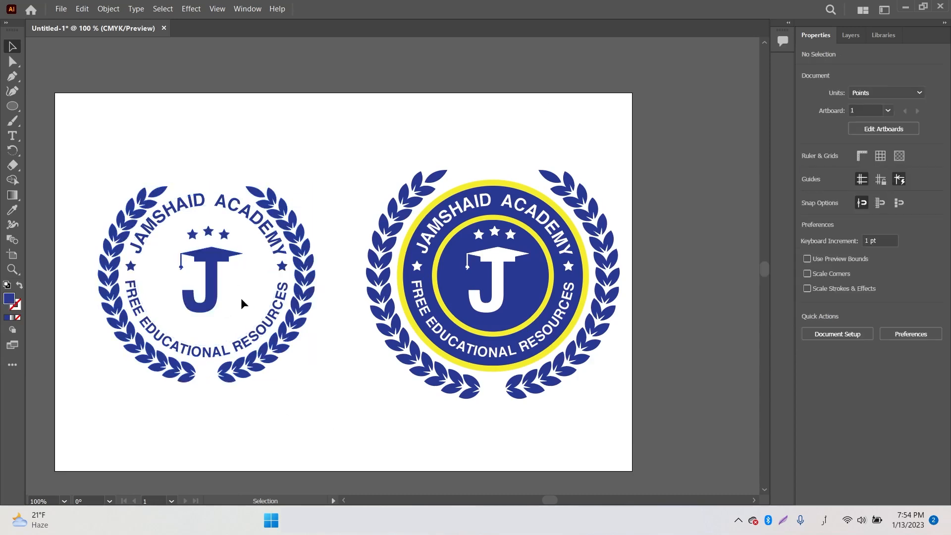
# Group the left logo's letter J, graduation cap and three stars, then enlarge the group and center it inside the curved texts
pyautogui.click(216, 266)
pyautogui.keyDown('shift'); pyautogui.click(193, 234); pyautogui.keyUp('shift')
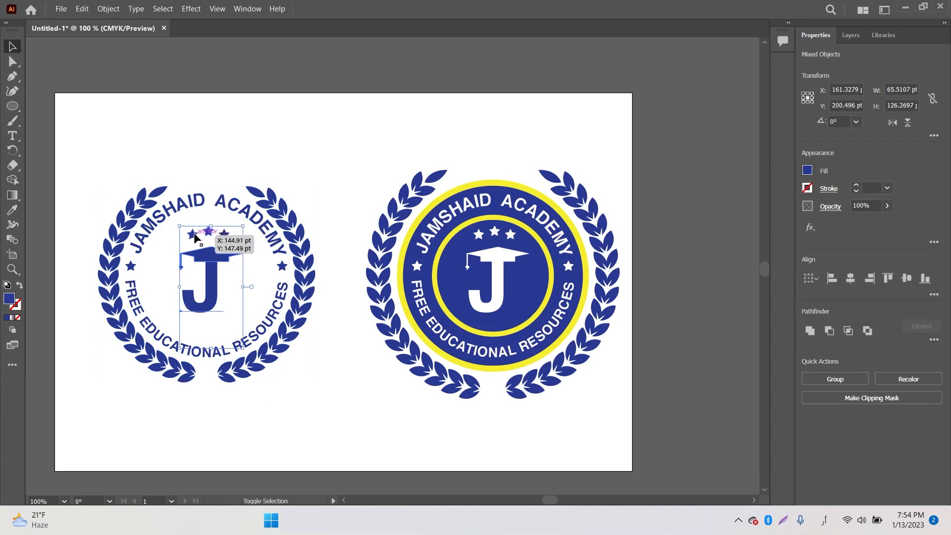
pyautogui.rightClick(216, 264)
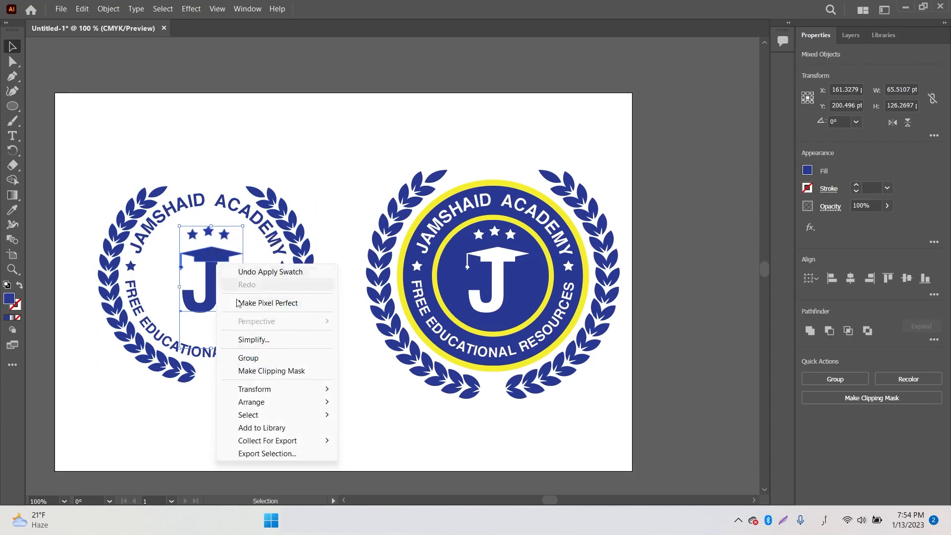
pyautogui.click(276, 361)
pyautogui.moveTo(243, 226); pyautogui.dragTo(257, 211)
pyautogui.moveTo(209, 252)
pyautogui.mouseDown()
pyautogui.moveTo(210, 264)
pyautogui.moveTo(209, 257)
pyautogui.mouseUp()
pyautogui.click(257, 158)
pyautogui.press('z')
pyautogui.keyDown('alt'); pyautogui.click(450, 233); pyautogui.keyUp('alt')
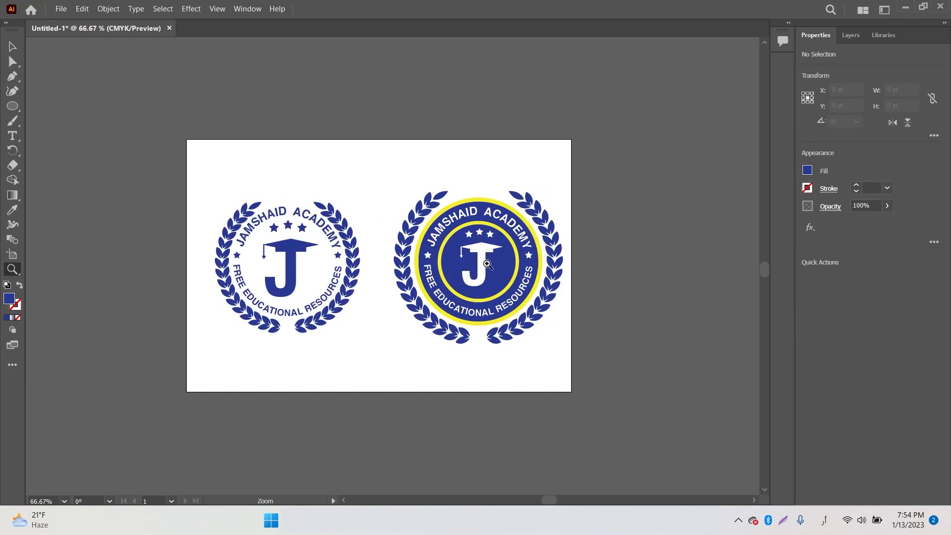
pyautogui.click(365, 285)
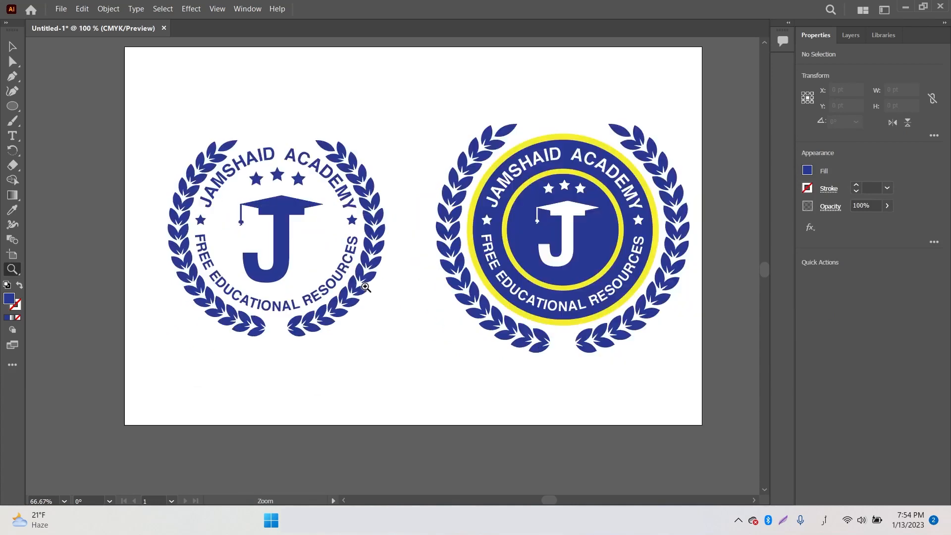
pyautogui.click(753, 501)
pyautogui.scroll(3, 655, 314)
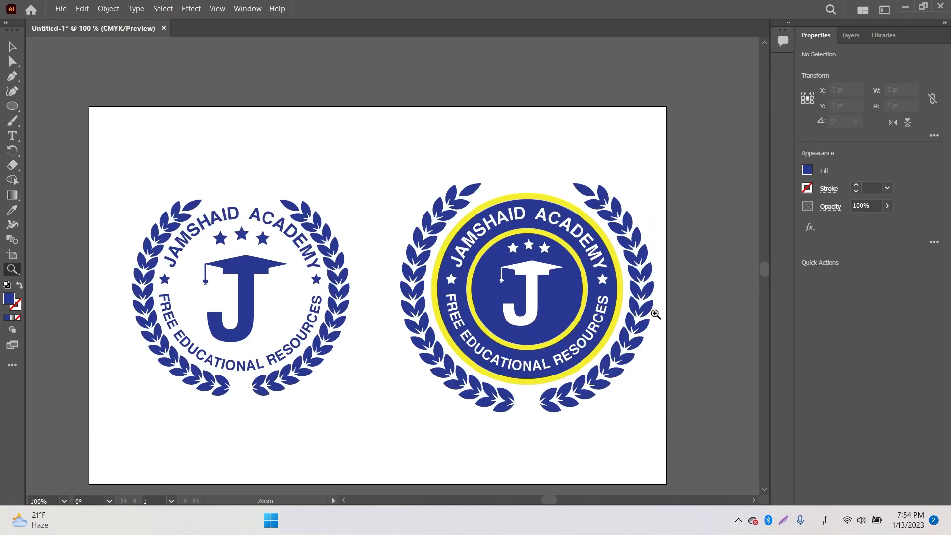